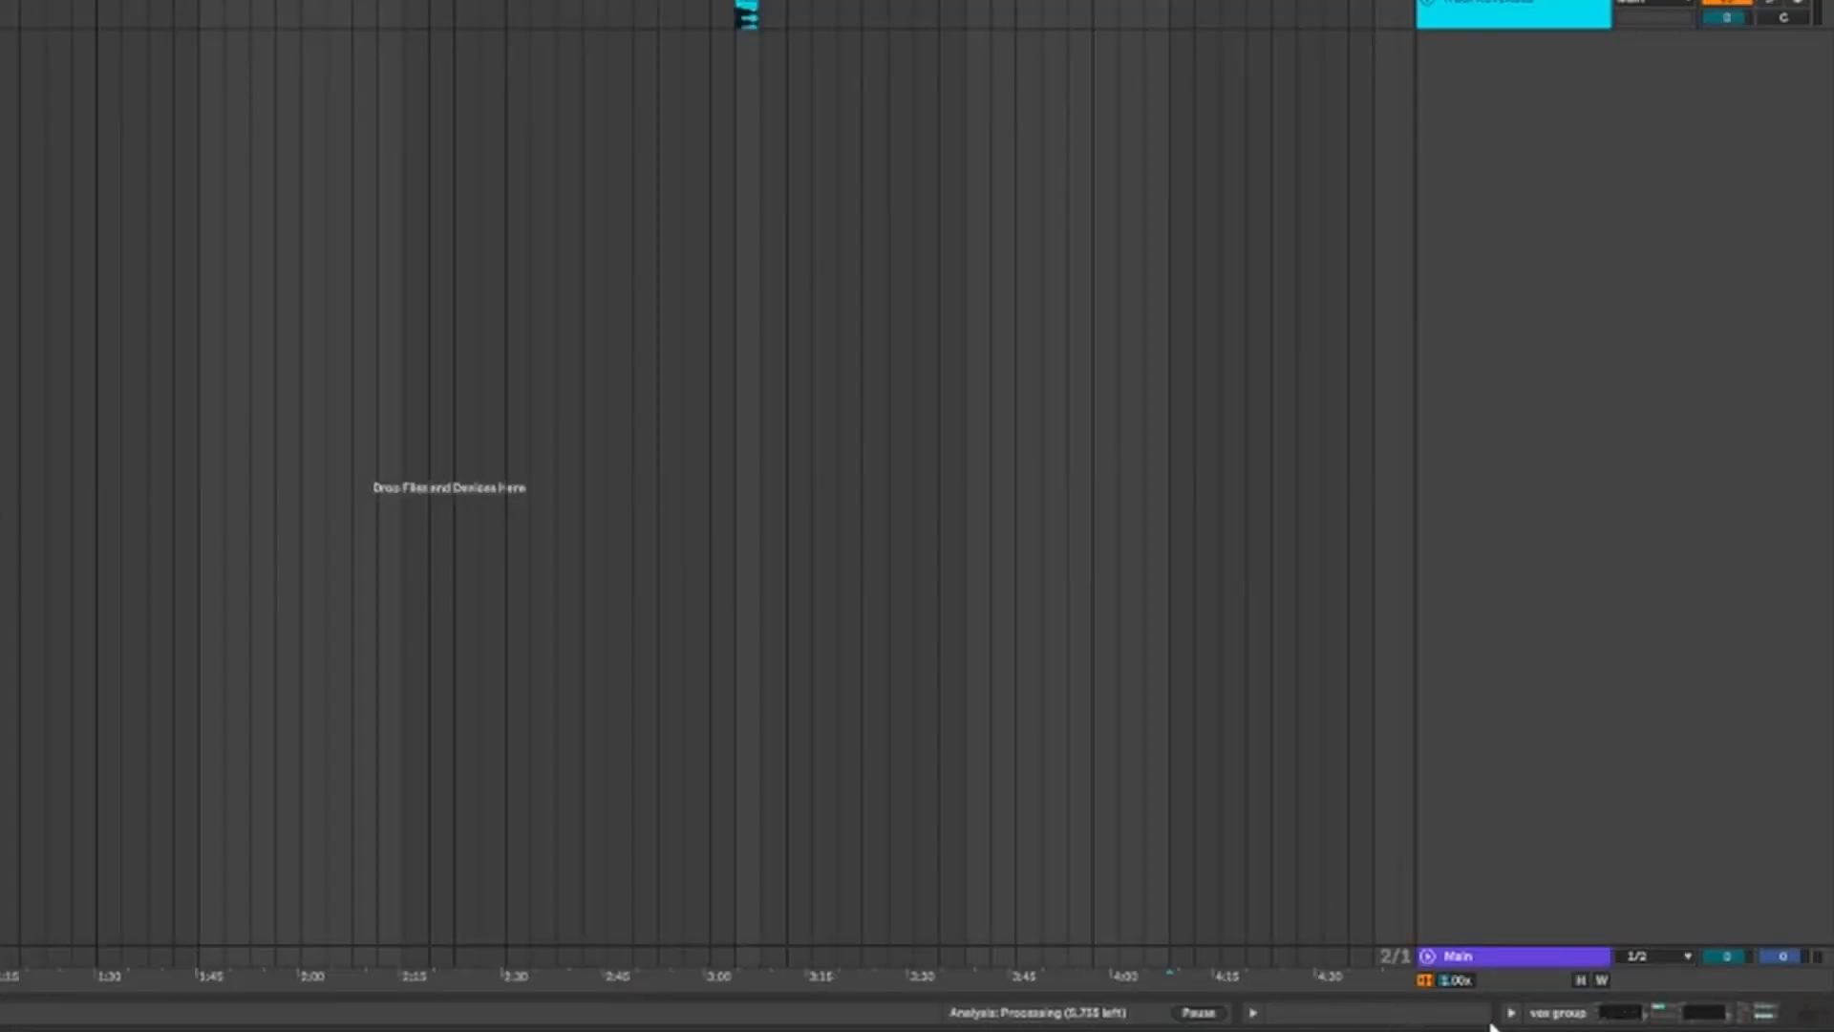
Step: Show the device view, toggle the clip view, and select the Main track to display its effects chain
{"action": "left_click", "coordinate": [1511, 1013]}
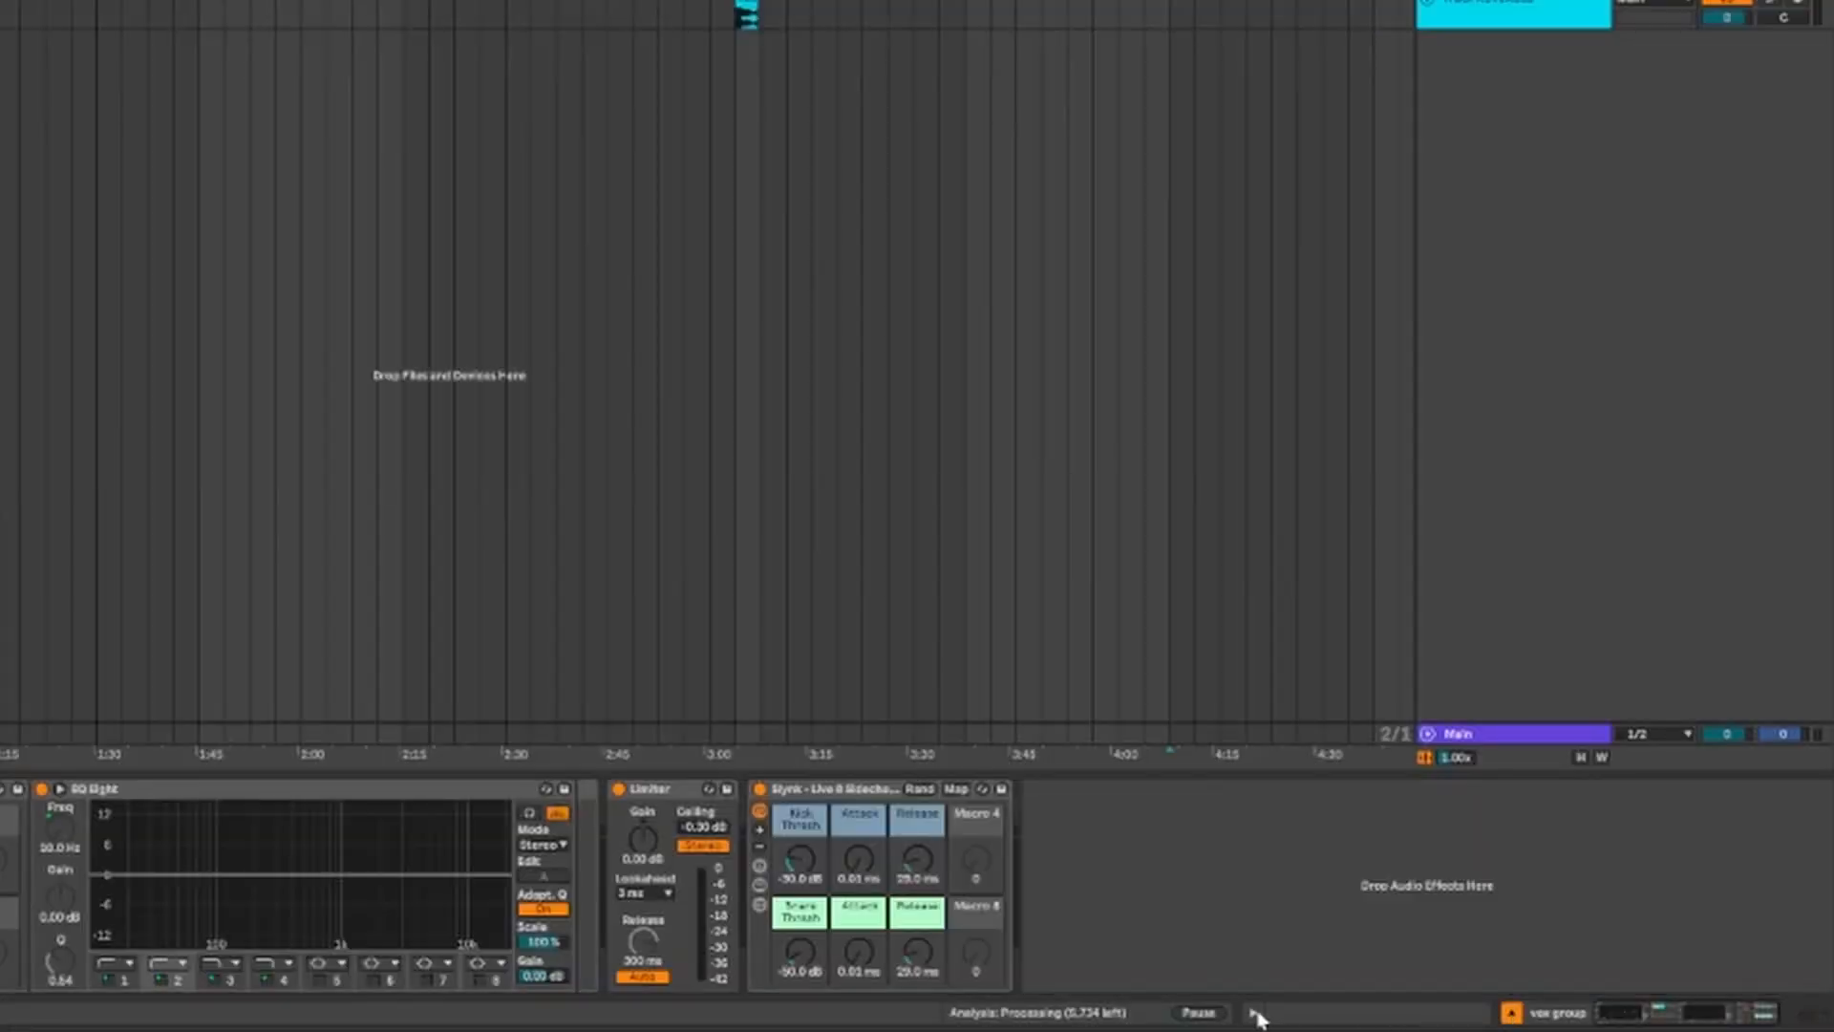
{"action": "left_click", "coordinate": [1256, 1013]}
{"action": "left_click", "coordinate": [1255, 1013]}
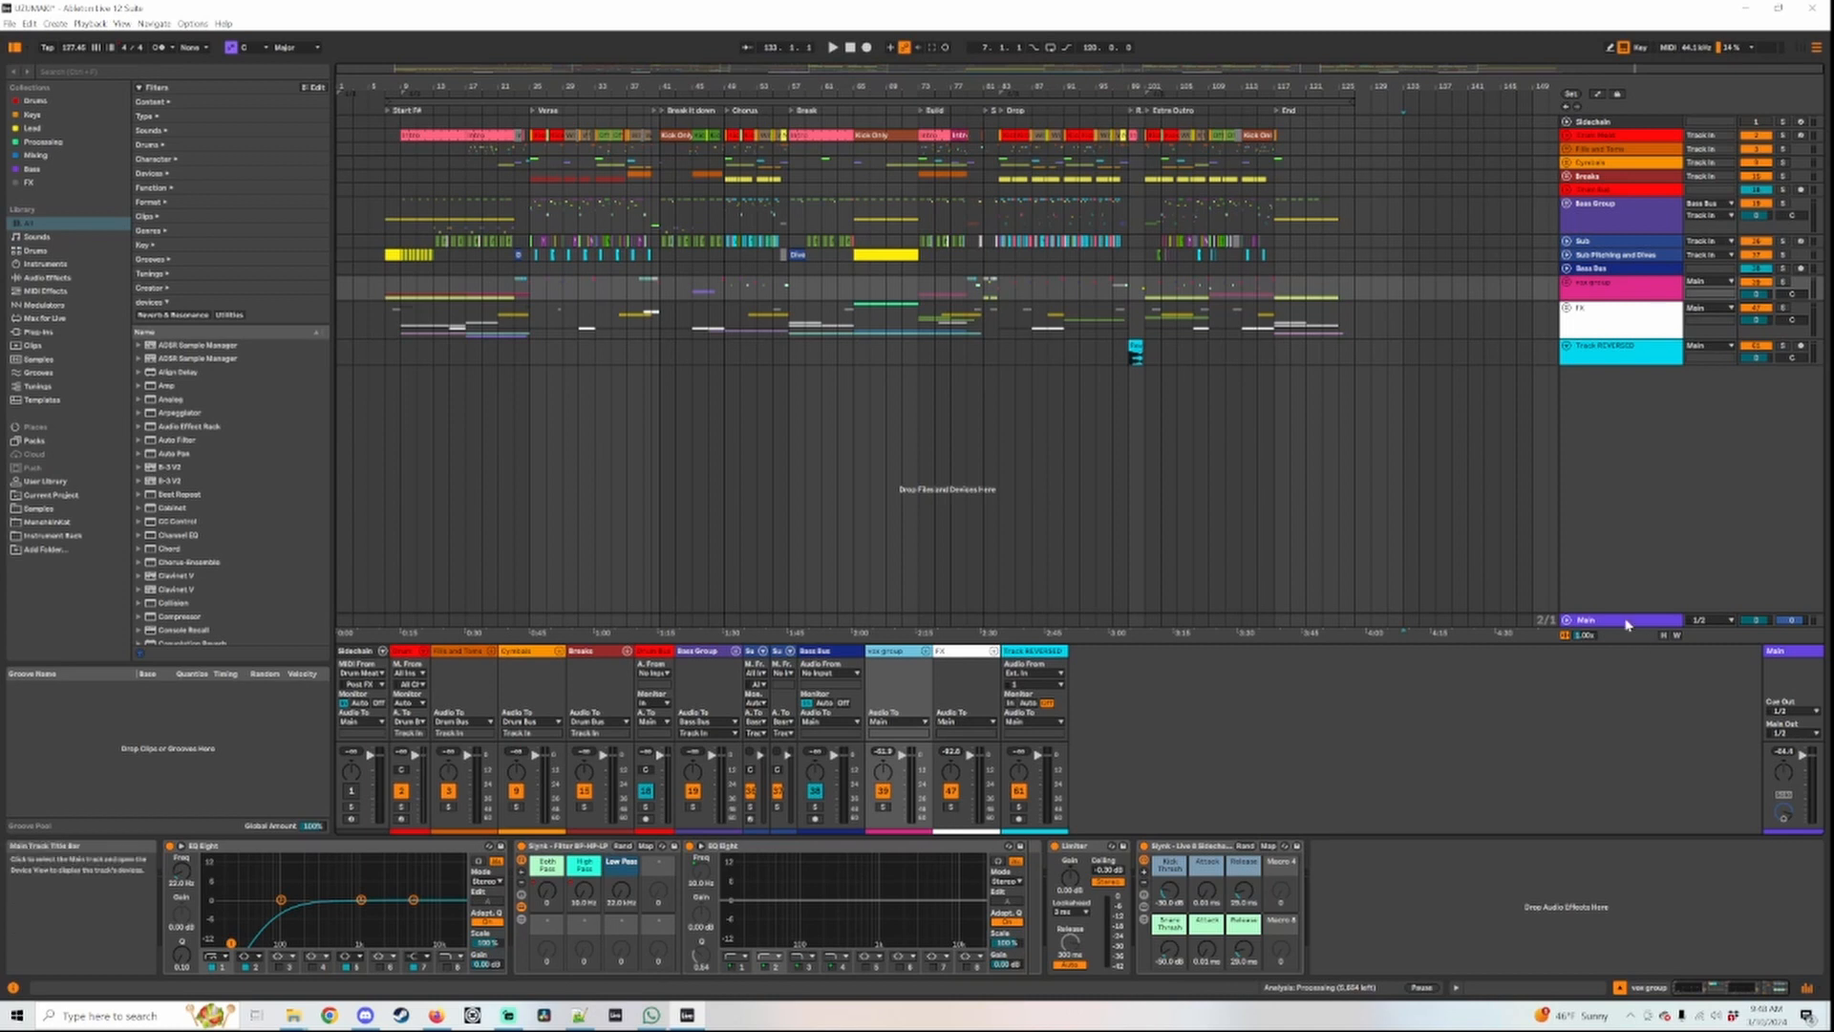
{"action": "left_click", "coordinate": [1784, 657]}
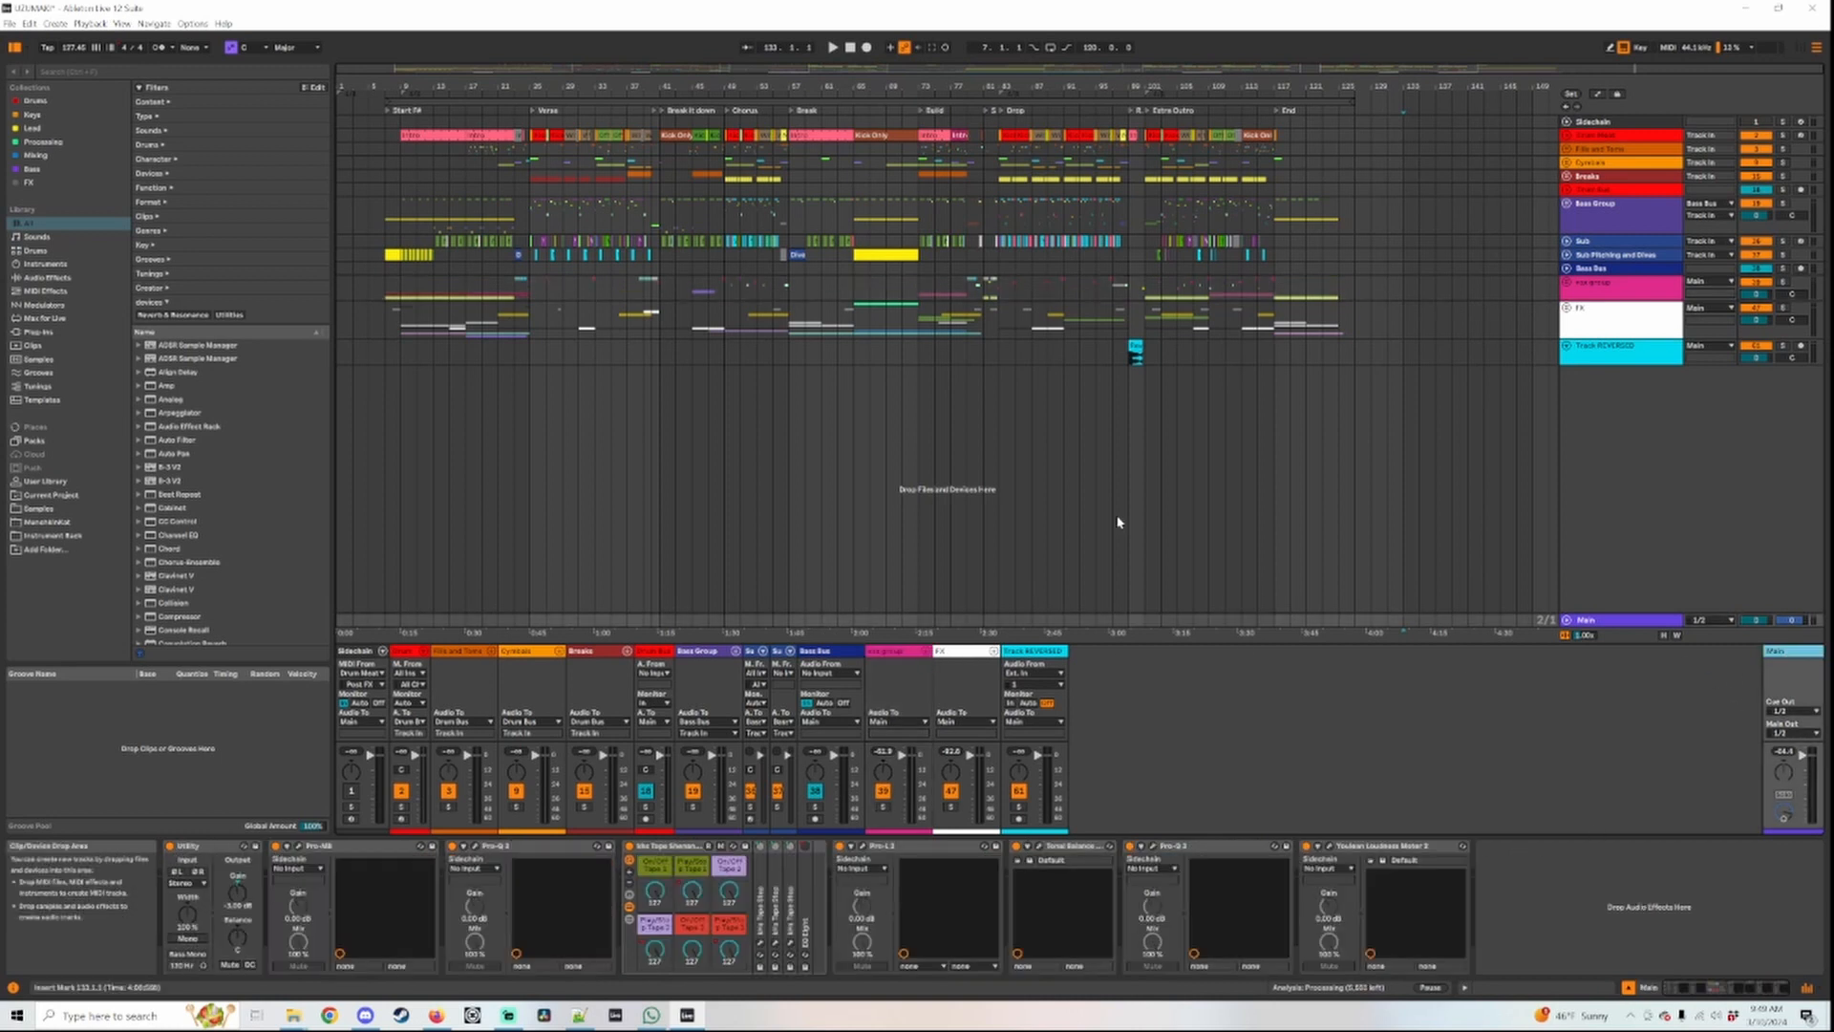
Step: Unfold the vox group and the FX group in the arrangement to reveal their tracks
{"action": "left_click", "coordinate": [1569, 284]}
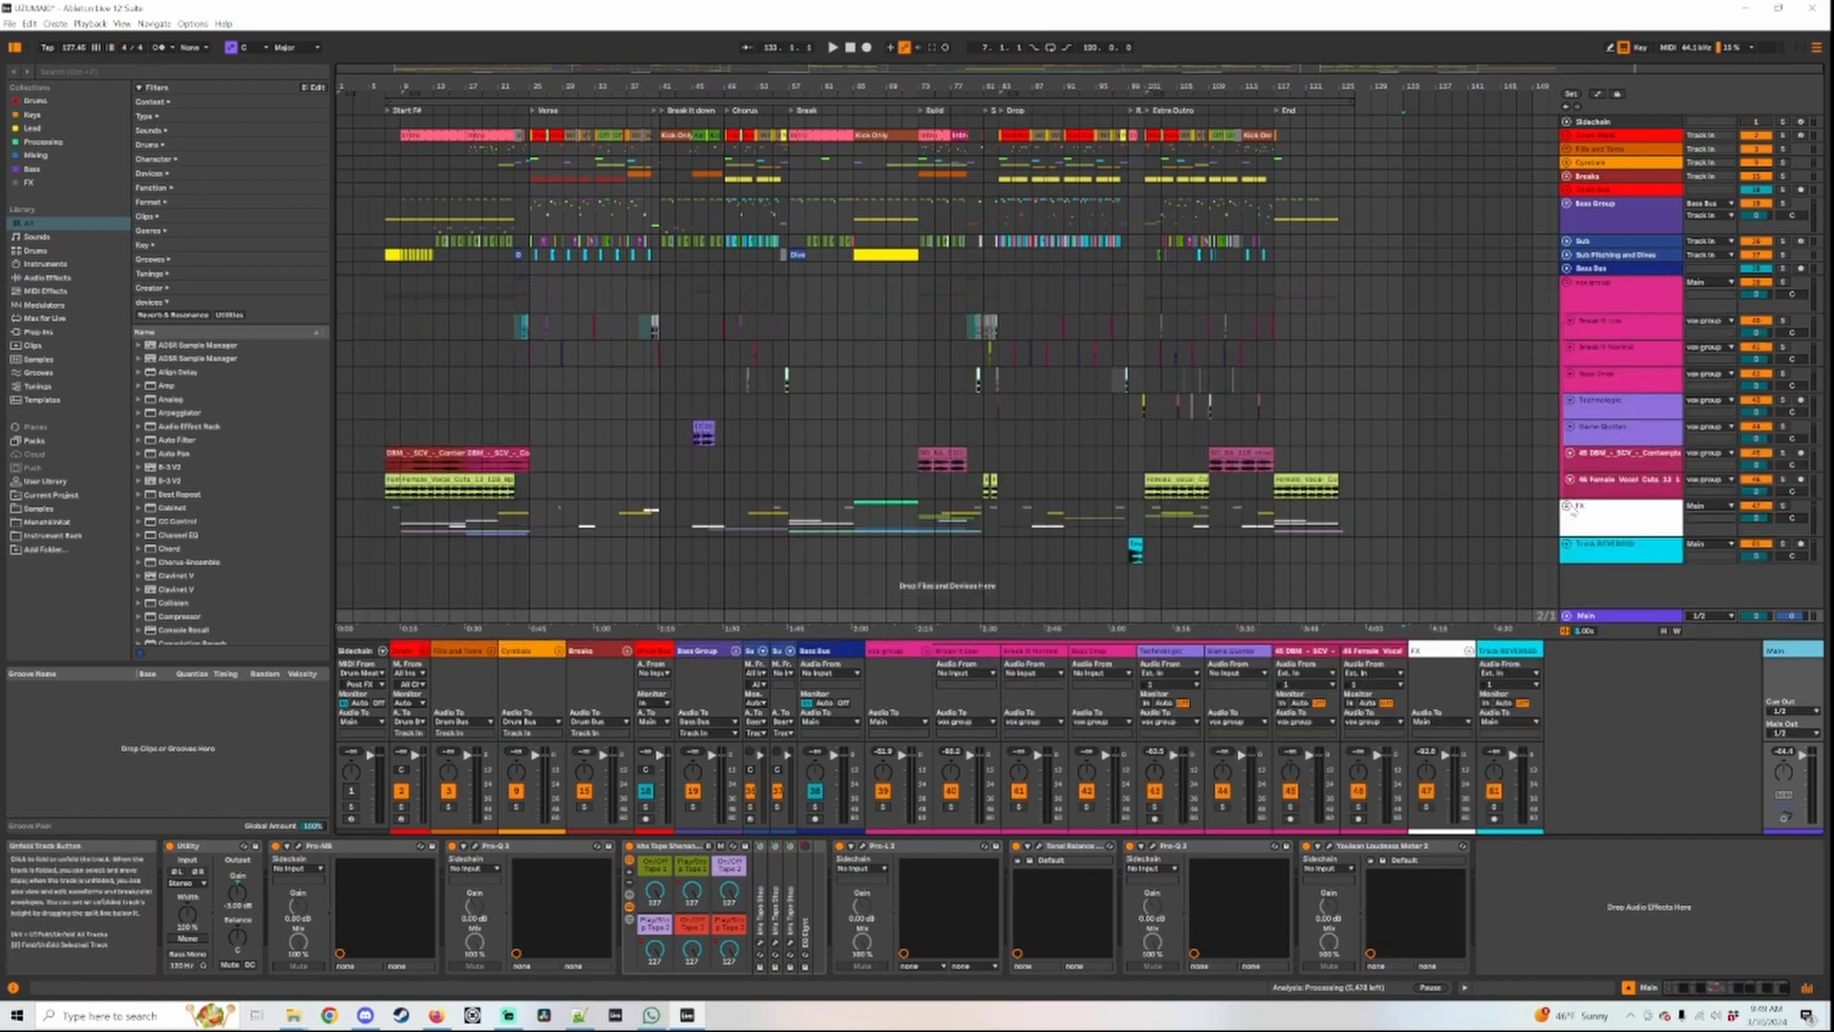
{"action": "left_click", "coordinate": [1566, 506]}
{"action": "scroll", "coordinate": [1326, 471], "scroll_direction": "down", "scroll_amount": 4}
{"action": "scroll", "coordinate": [1326, 471], "scroll_direction": "up", "scroll_amount": 1}
{"action": "scroll", "coordinate": [1326, 471], "scroll_direction": "down", "scroll_amount": 3}
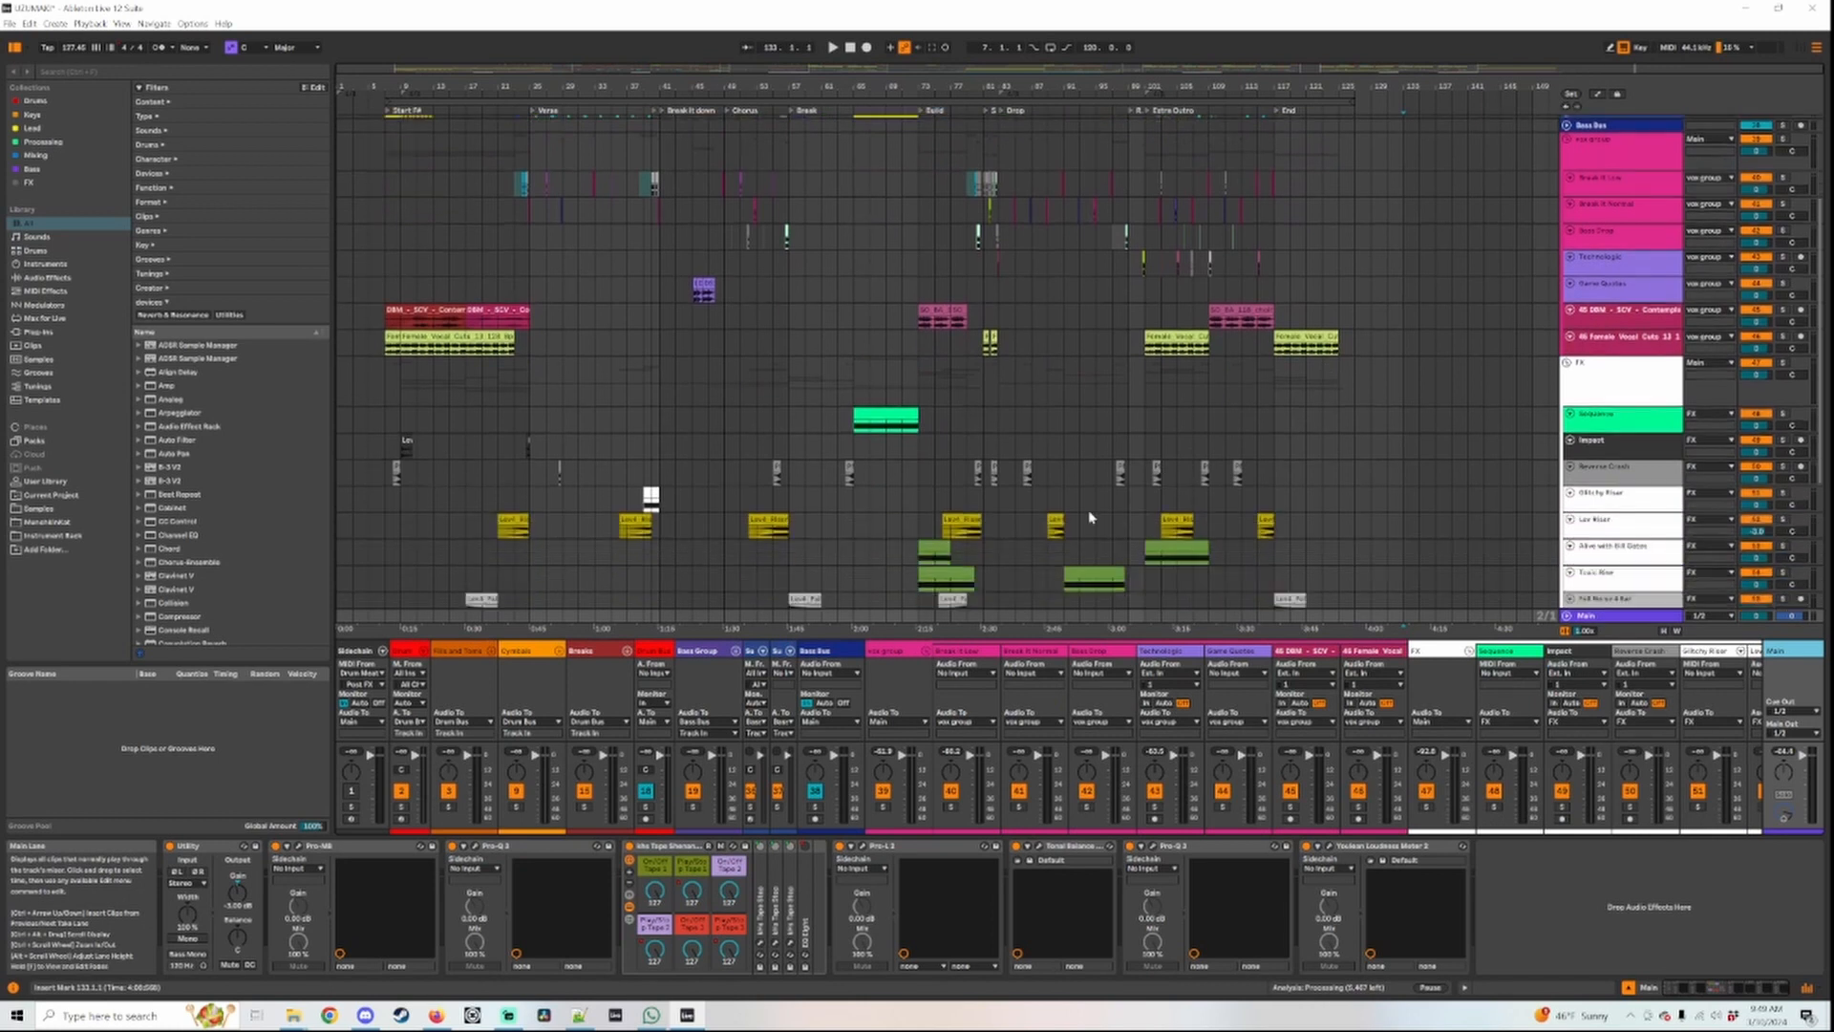
Step: Show a riser clip's view together with its track's devices, toggle the mixer off and on, and close the clip view
{"action": "left_click", "coordinate": [772, 464]}
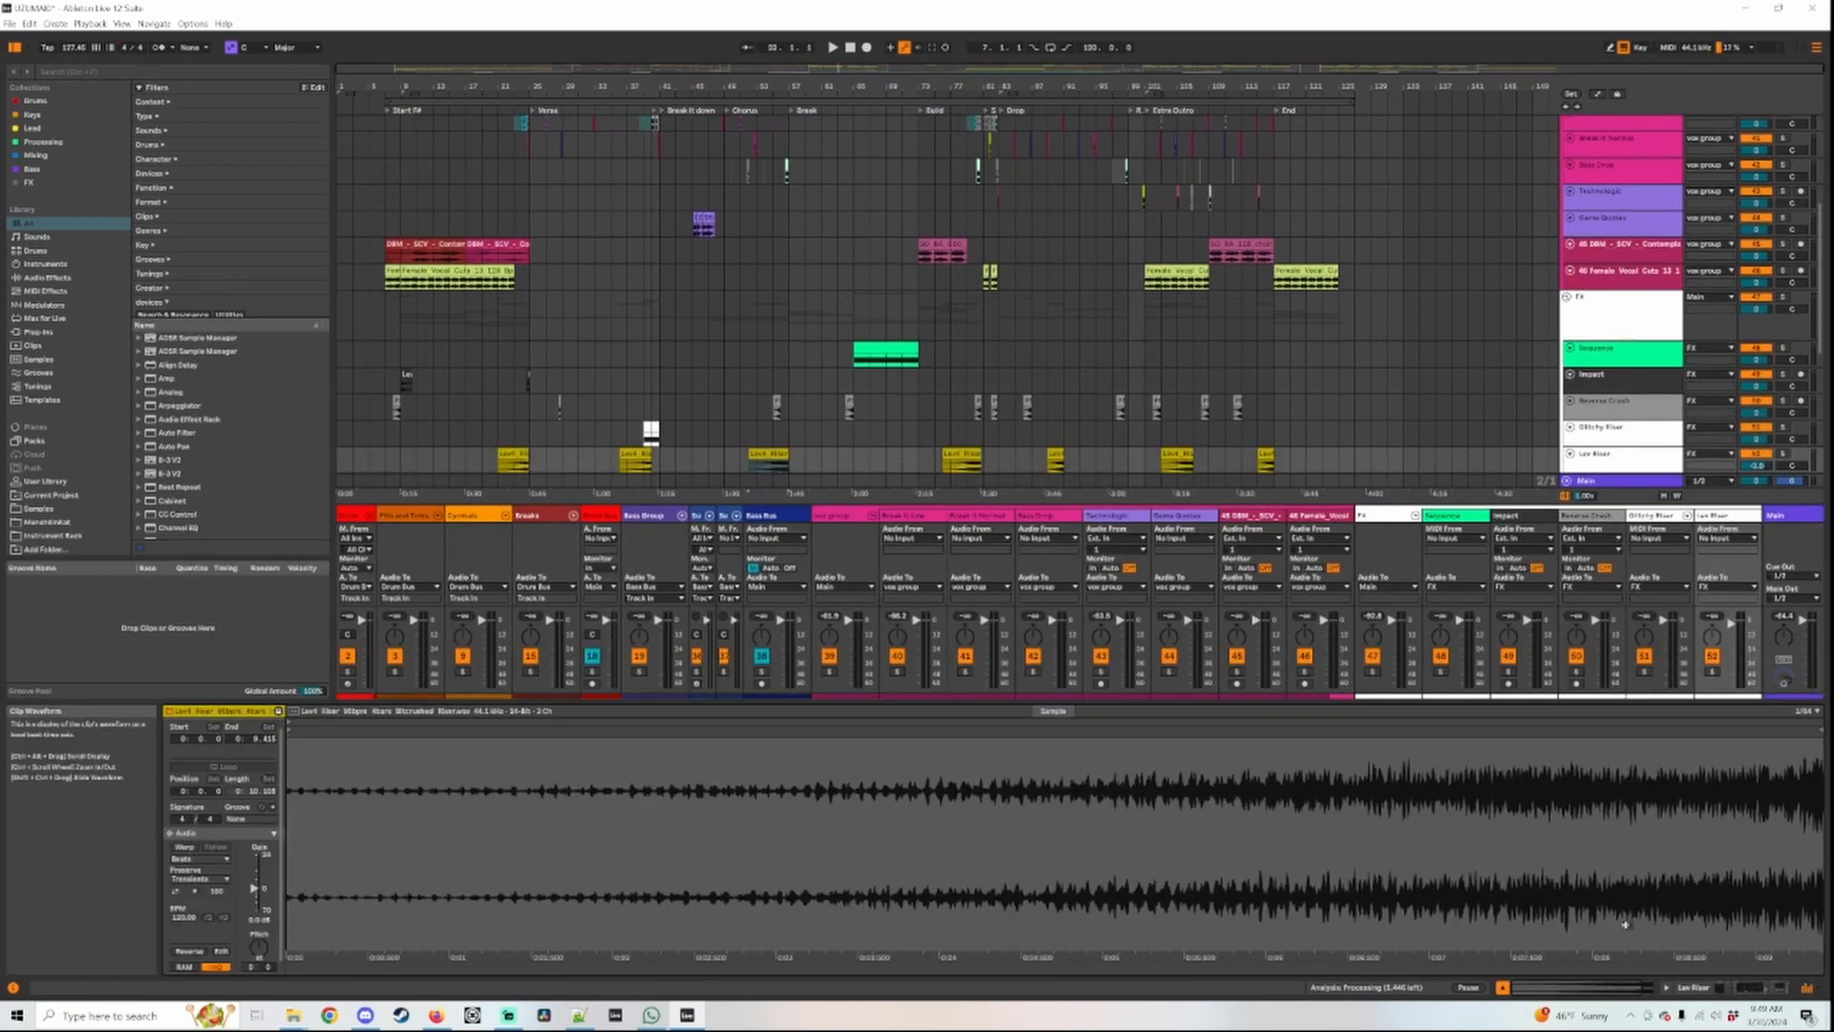
{"action": "left_click", "coordinate": [1666, 988]}
{"action": "left_click", "coordinate": [1808, 989]}
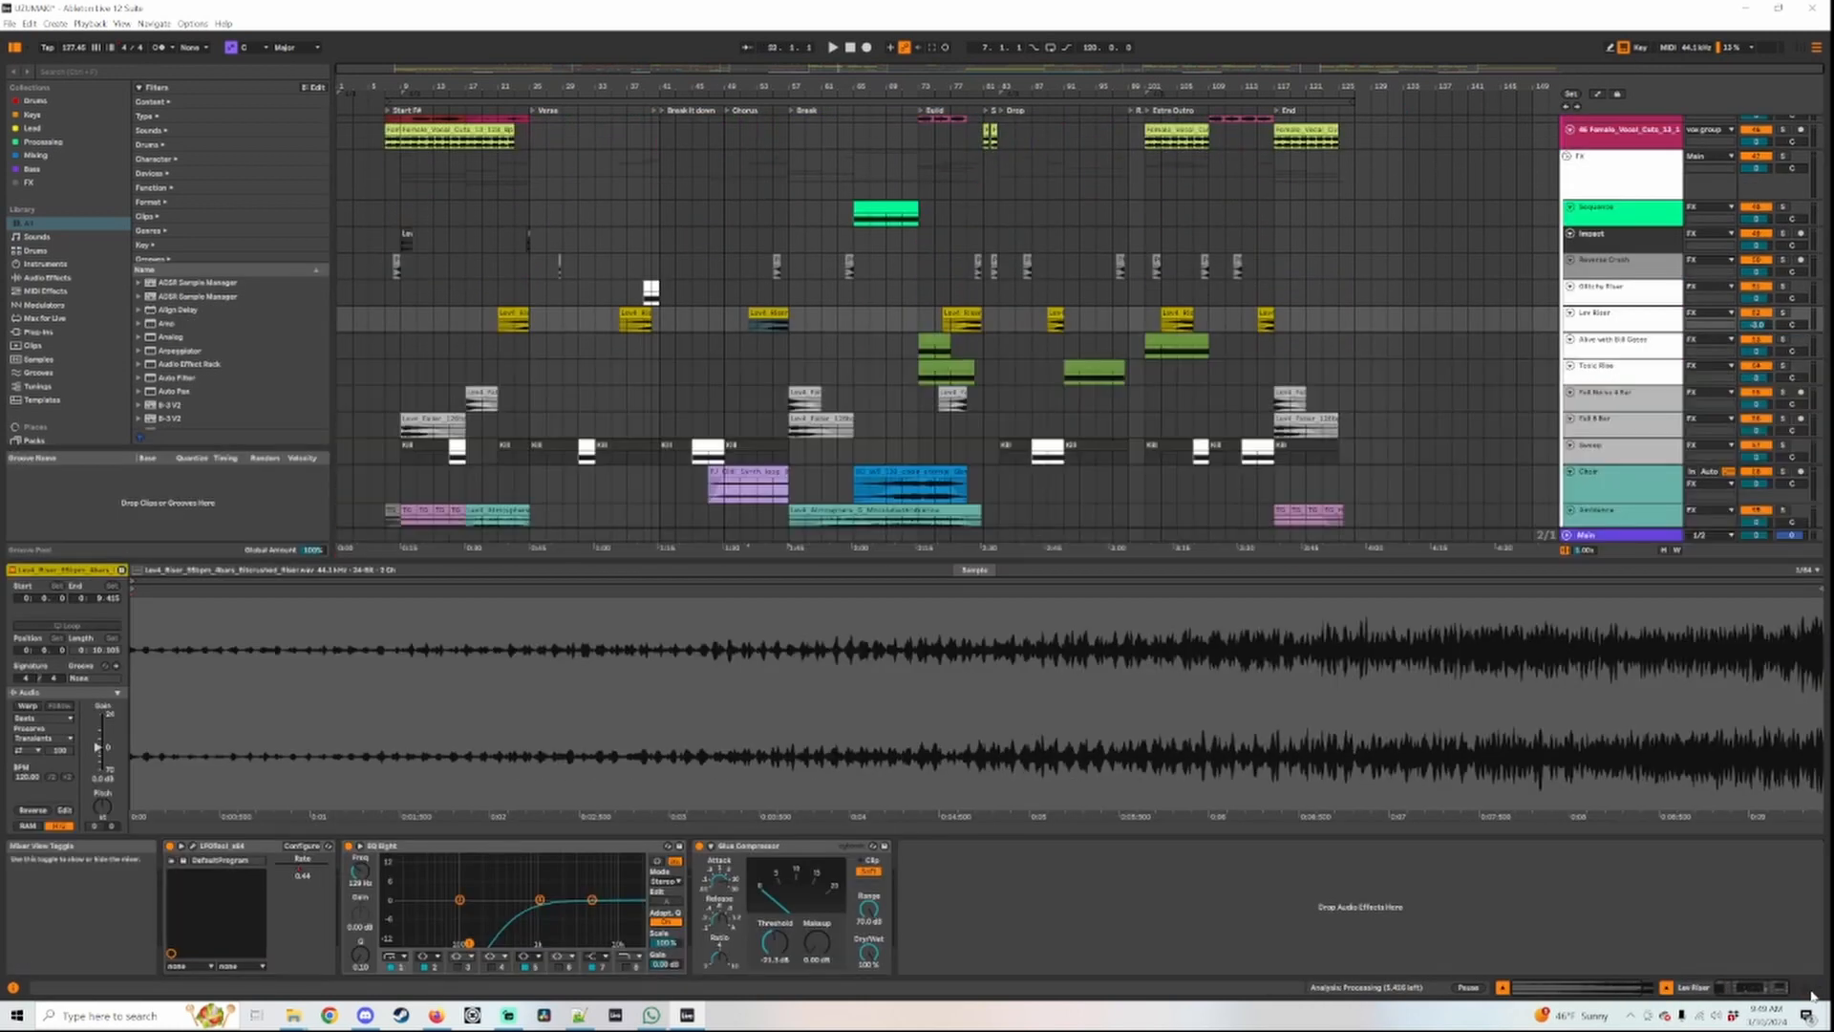
{"action": "left_click", "coordinate": [1811, 992]}
{"action": "left_click", "coordinate": [1502, 988]}
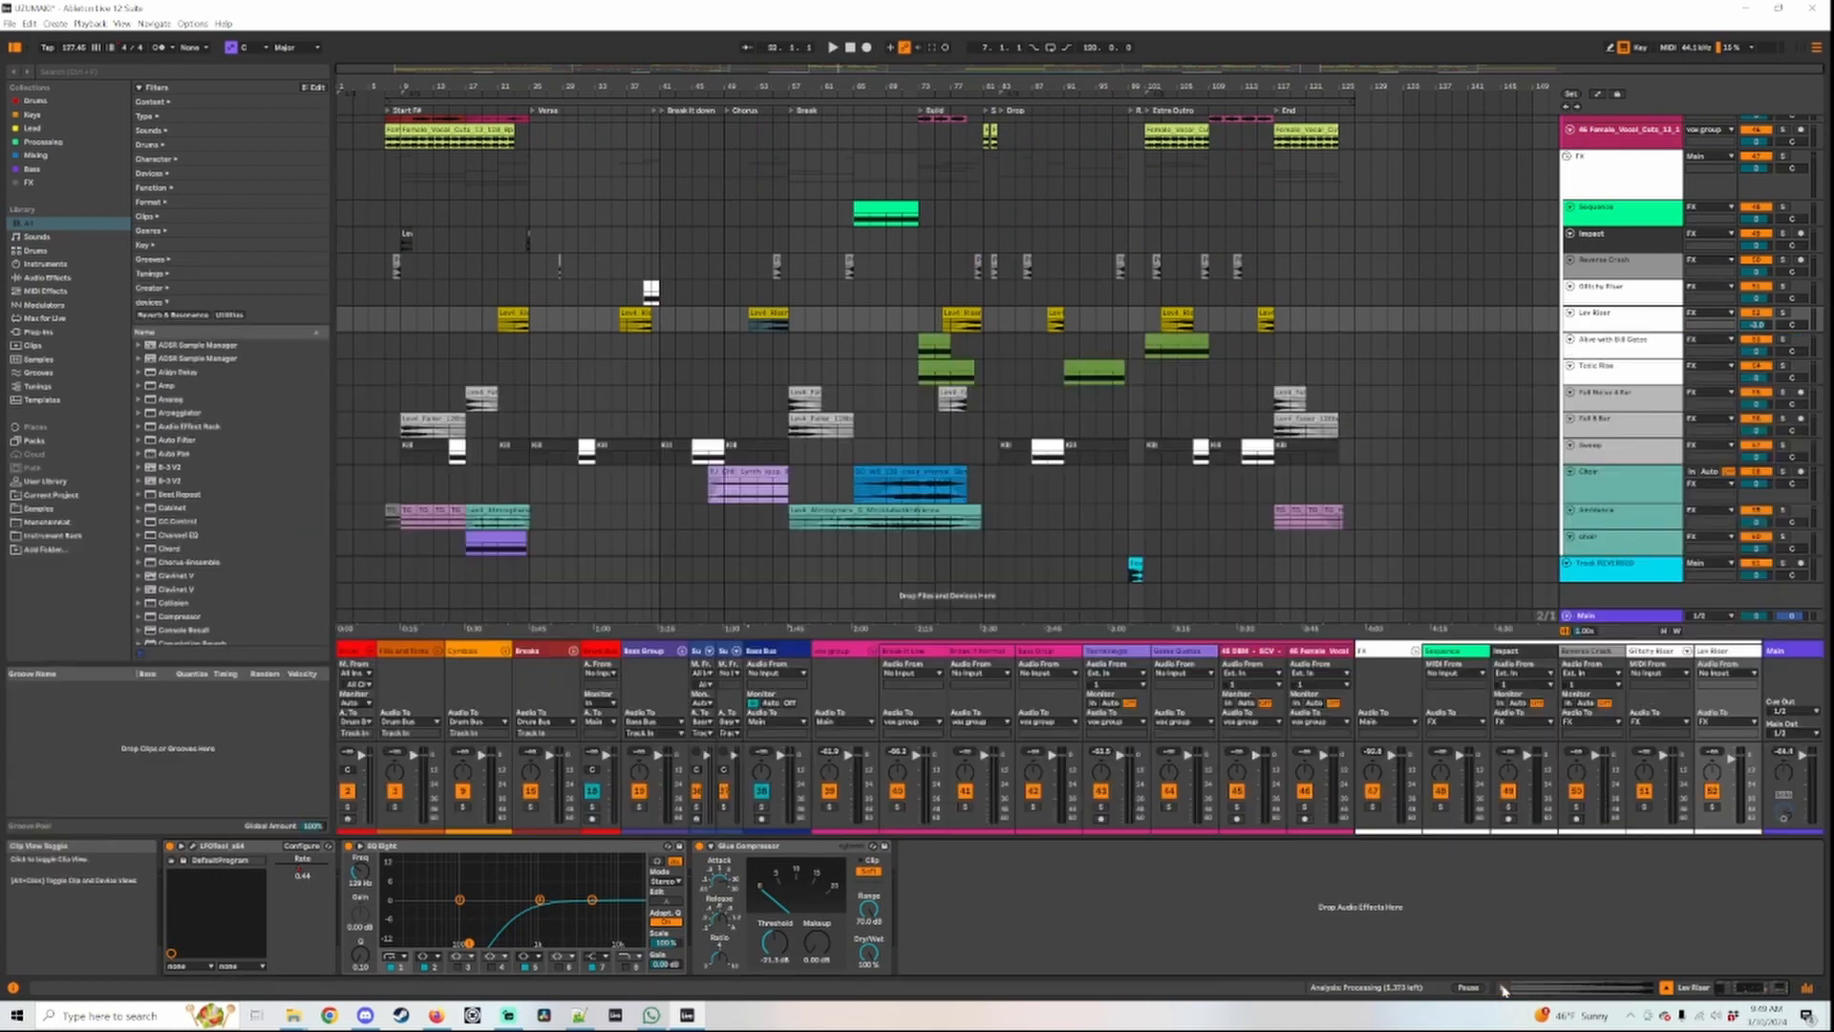
Step: Fold the vox group and the FX group from the mixer and toggle the Breaks group
{"action": "left_click", "coordinate": [873, 650]}
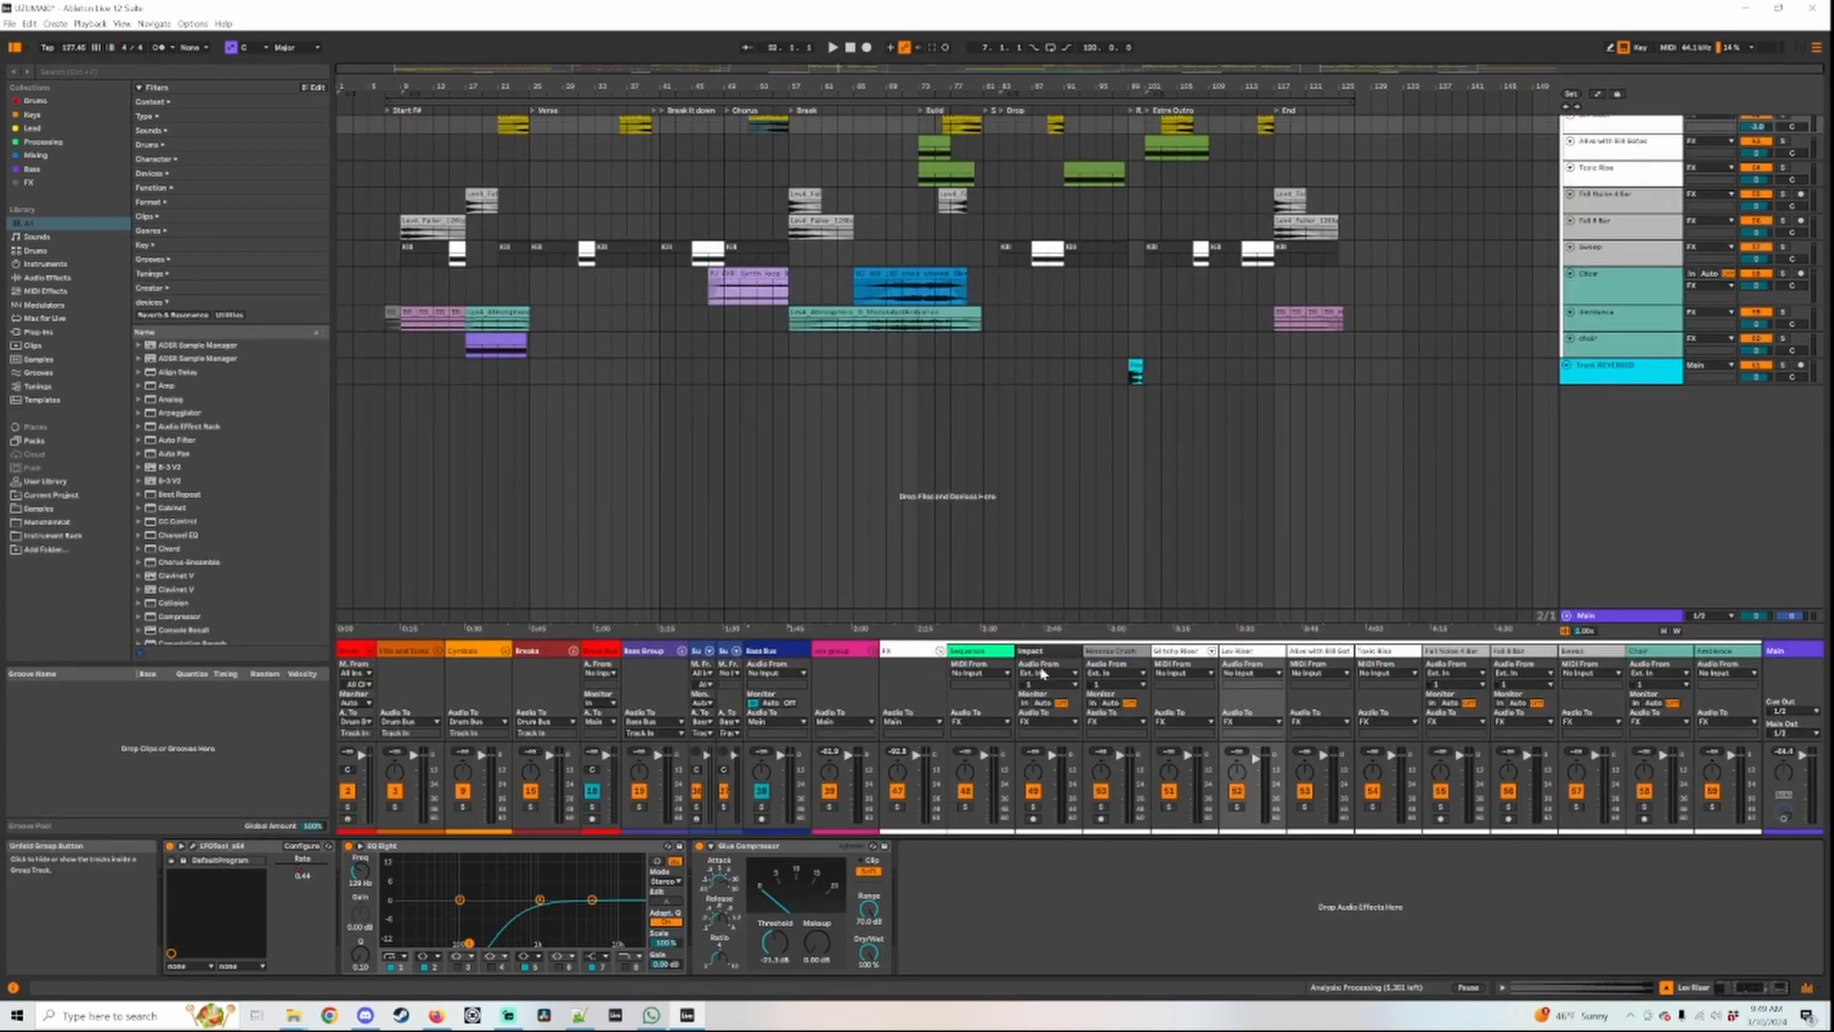
{"action": "left_click", "coordinate": [912, 653]}
{"action": "left_click", "coordinate": [942, 651]}
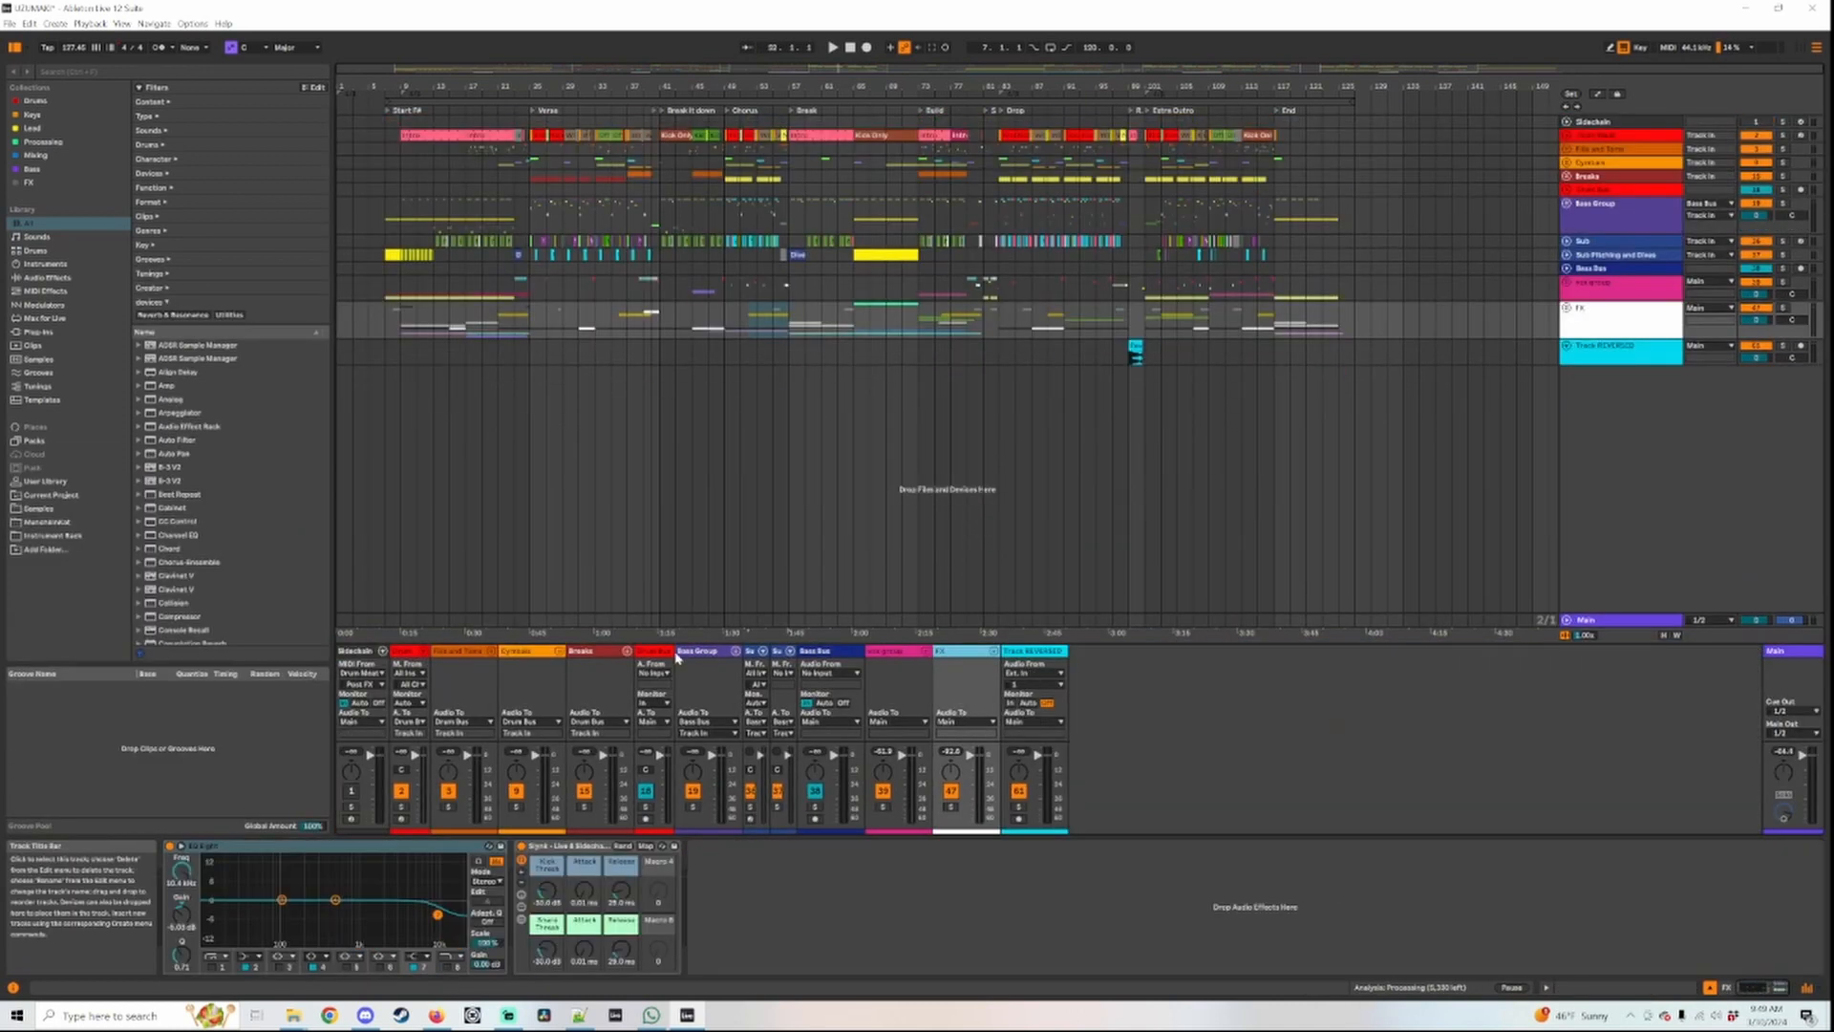
{"action": "left_click", "coordinate": [626, 650]}
{"action": "left_click", "coordinate": [674, 652]}
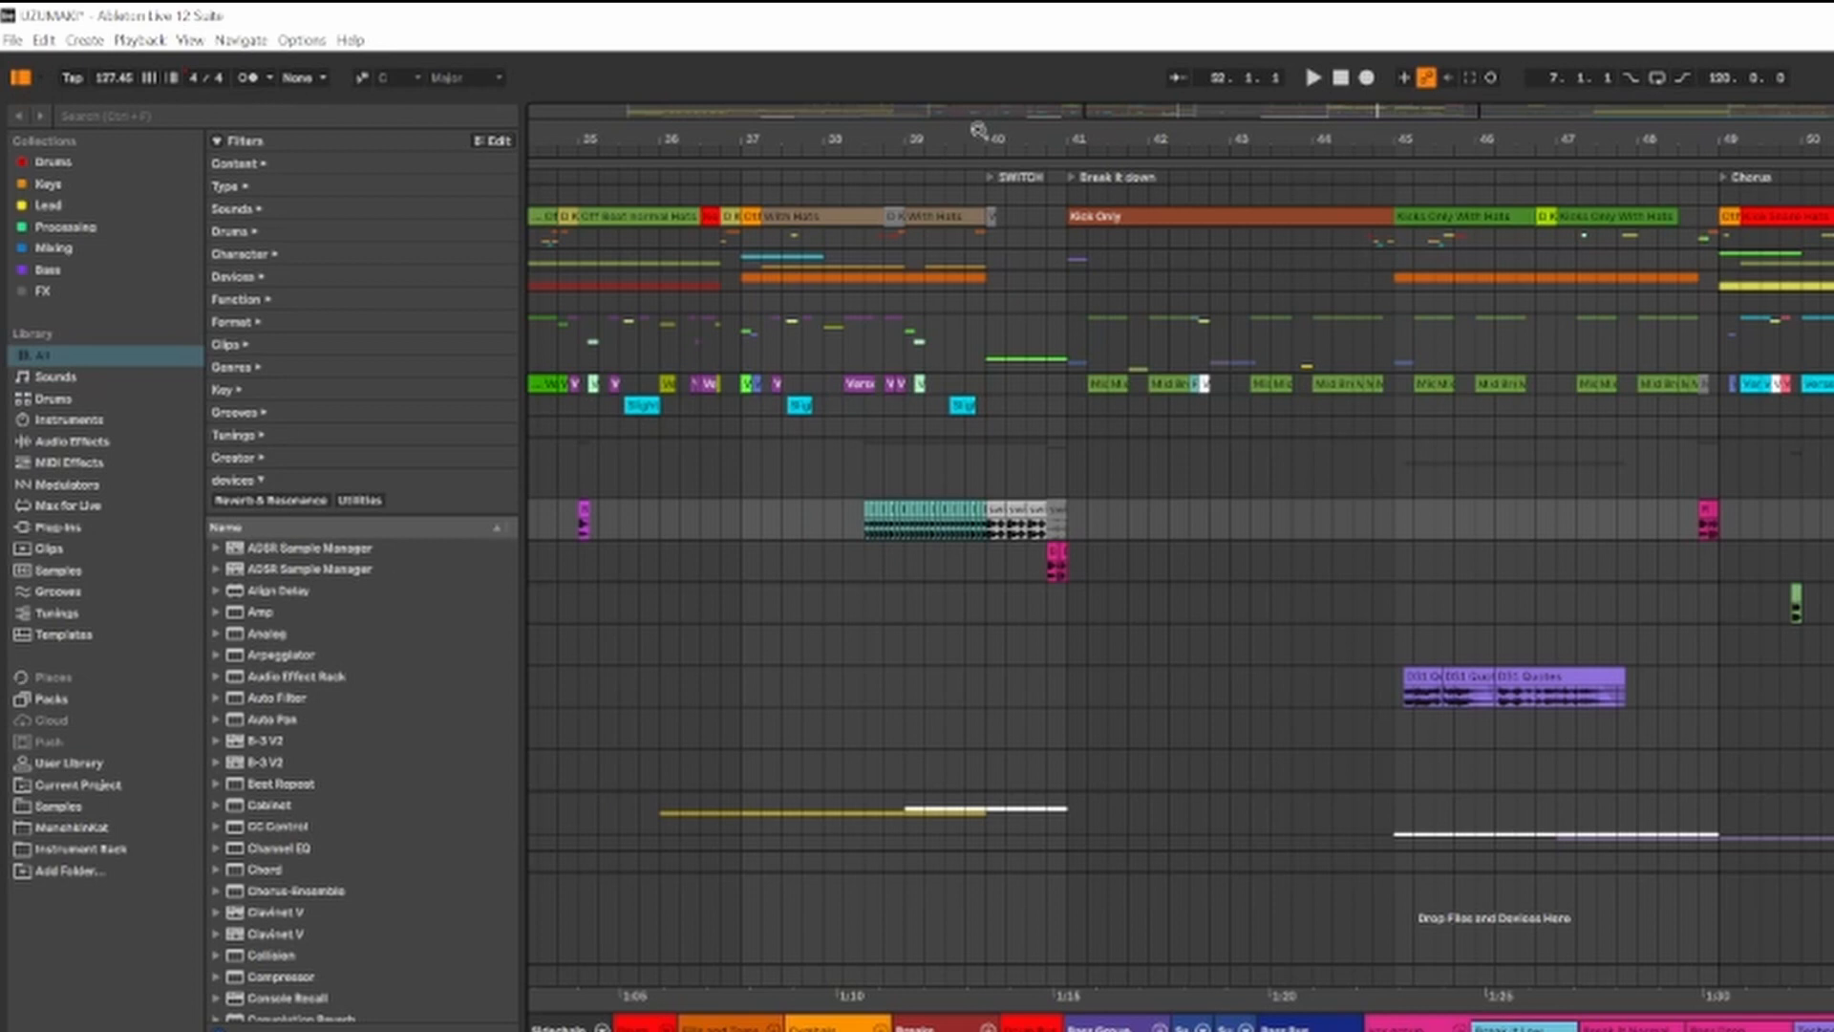
Step: Hide the browser to widen the arrangement and show it again
{"action": "left_click_drag", "start_coordinate": [979, 130], "coordinate": [1072, 132]}
{"action": "left_click", "coordinate": [20, 80]}
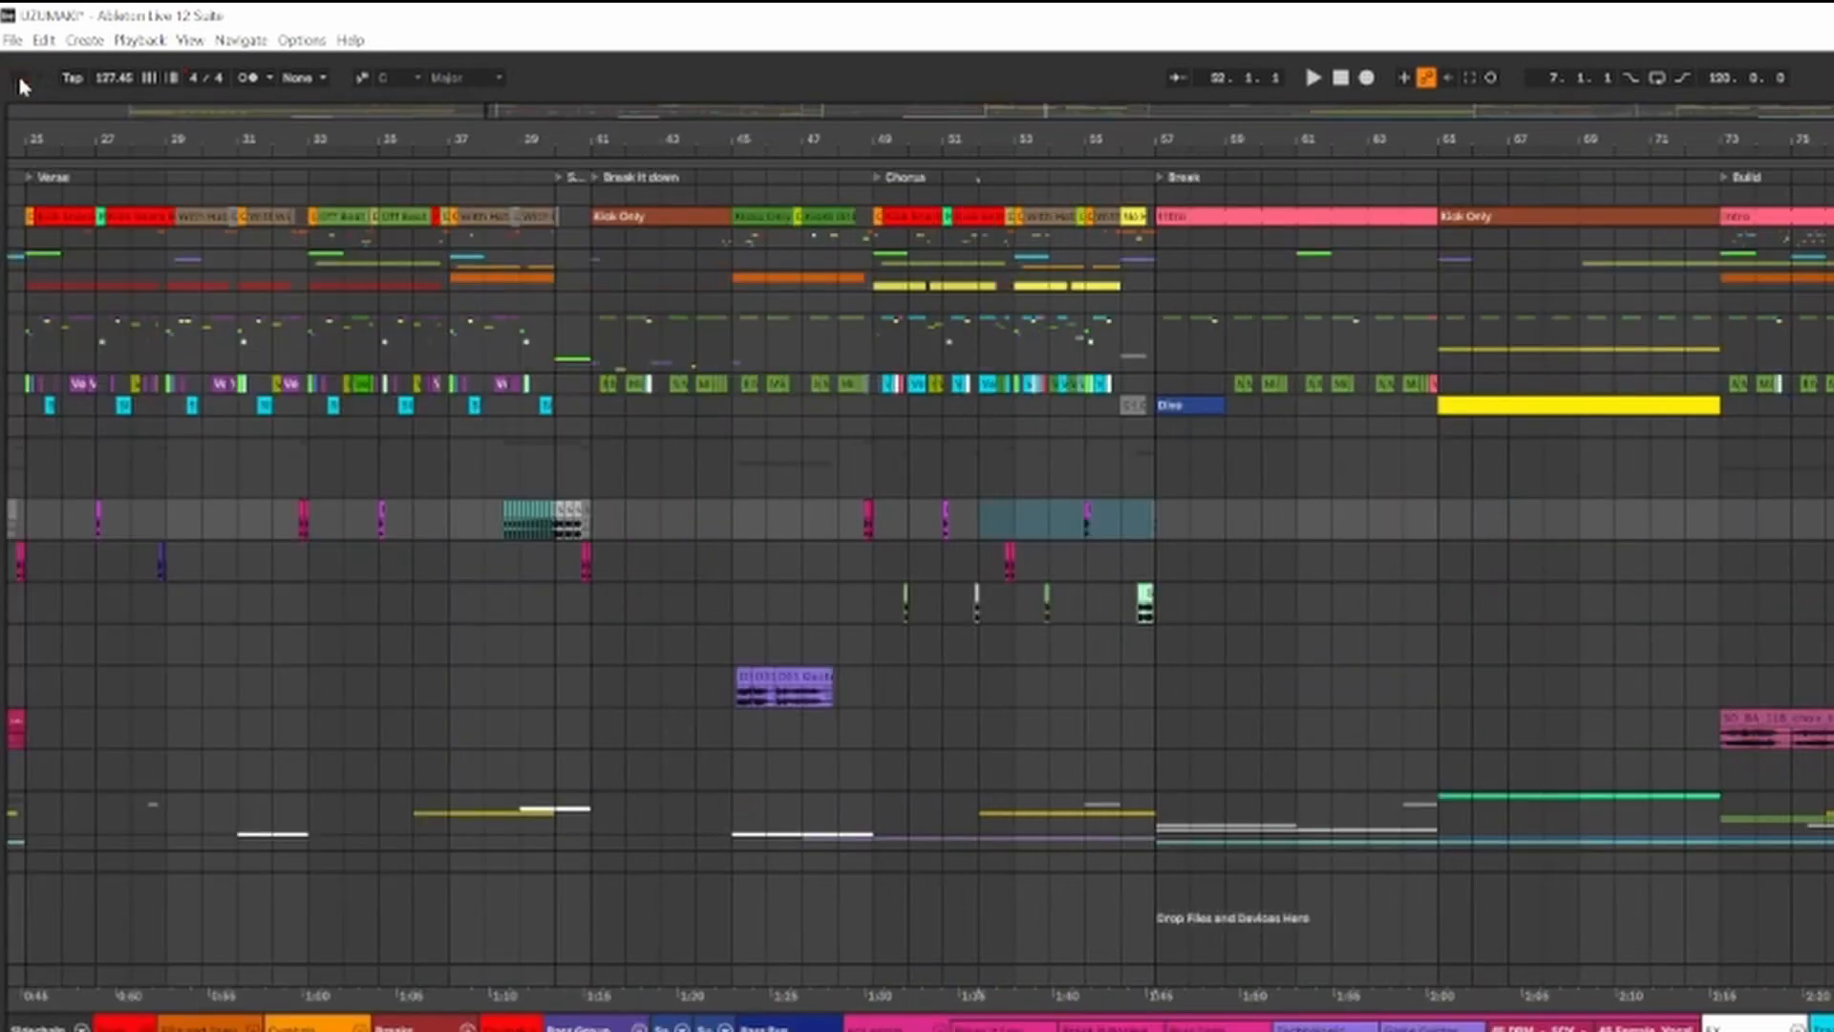
{"action": "left_click", "coordinate": [21, 81]}
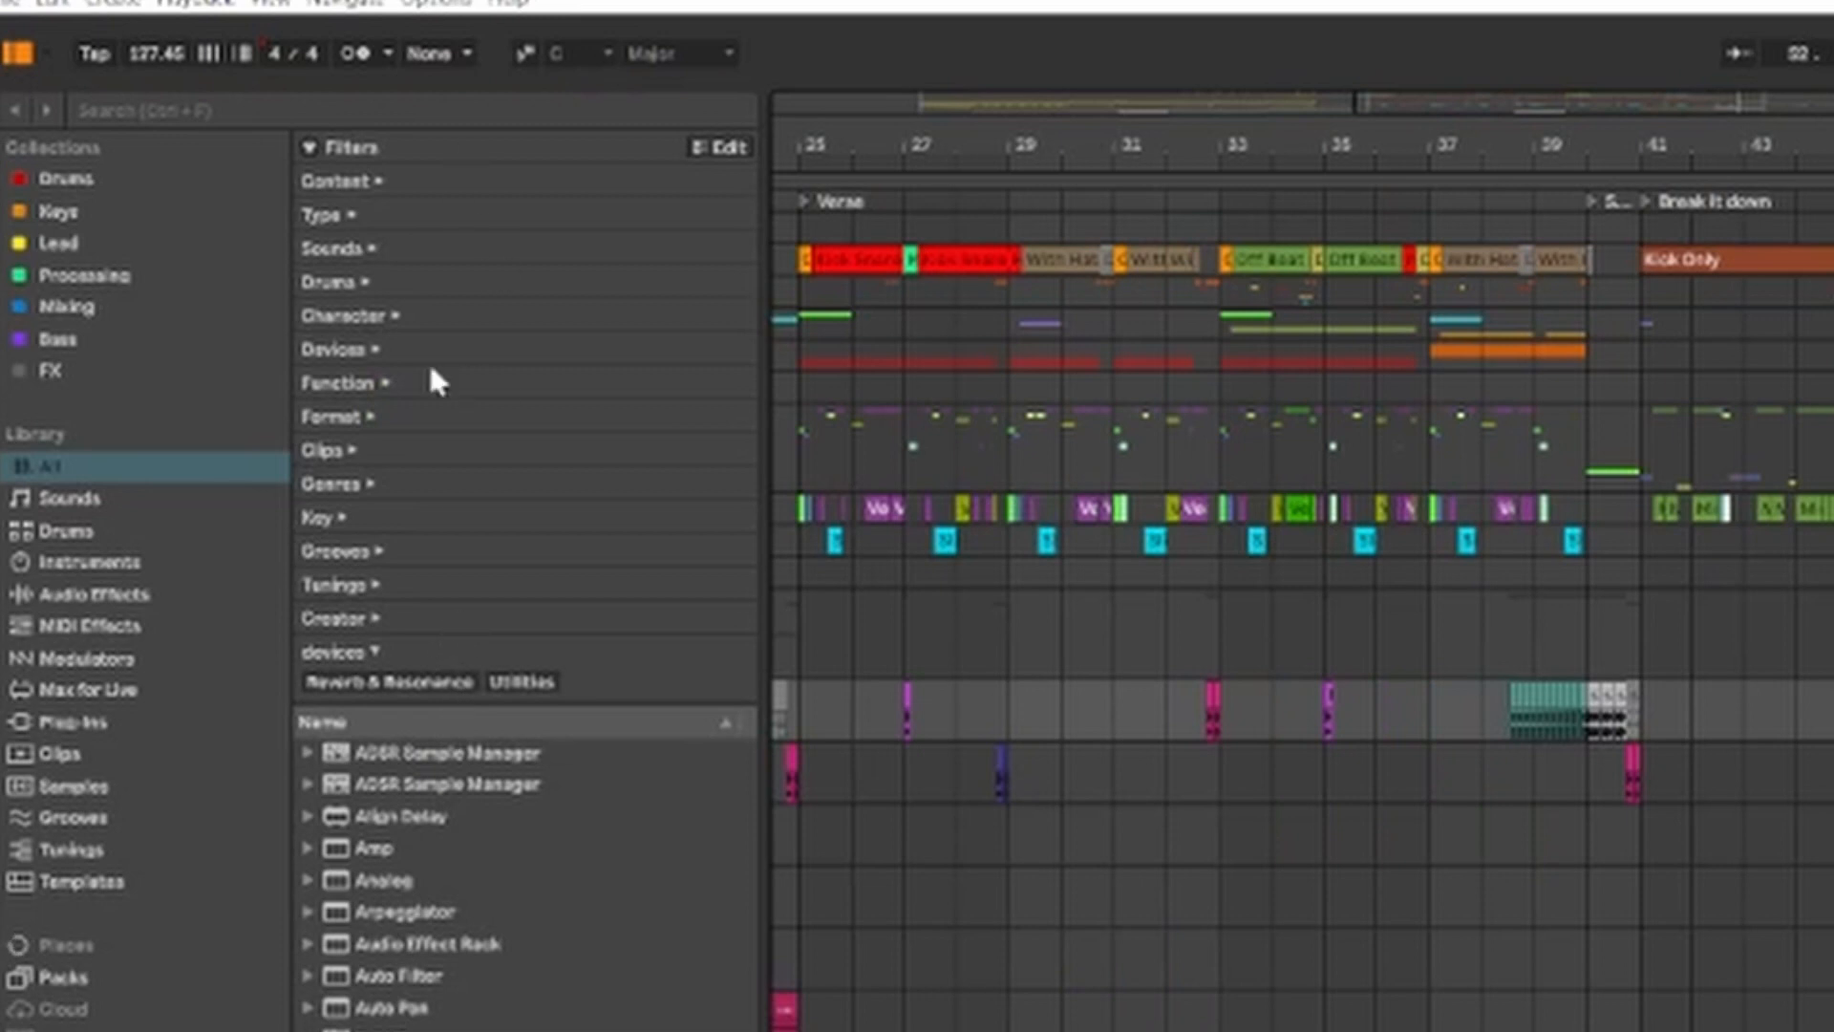
Step: Browse the Plug-Ins library and filter it by format, switching between VST2 and VST3 and ending on VST3
{"action": "left_click", "coordinate": [69, 723]}
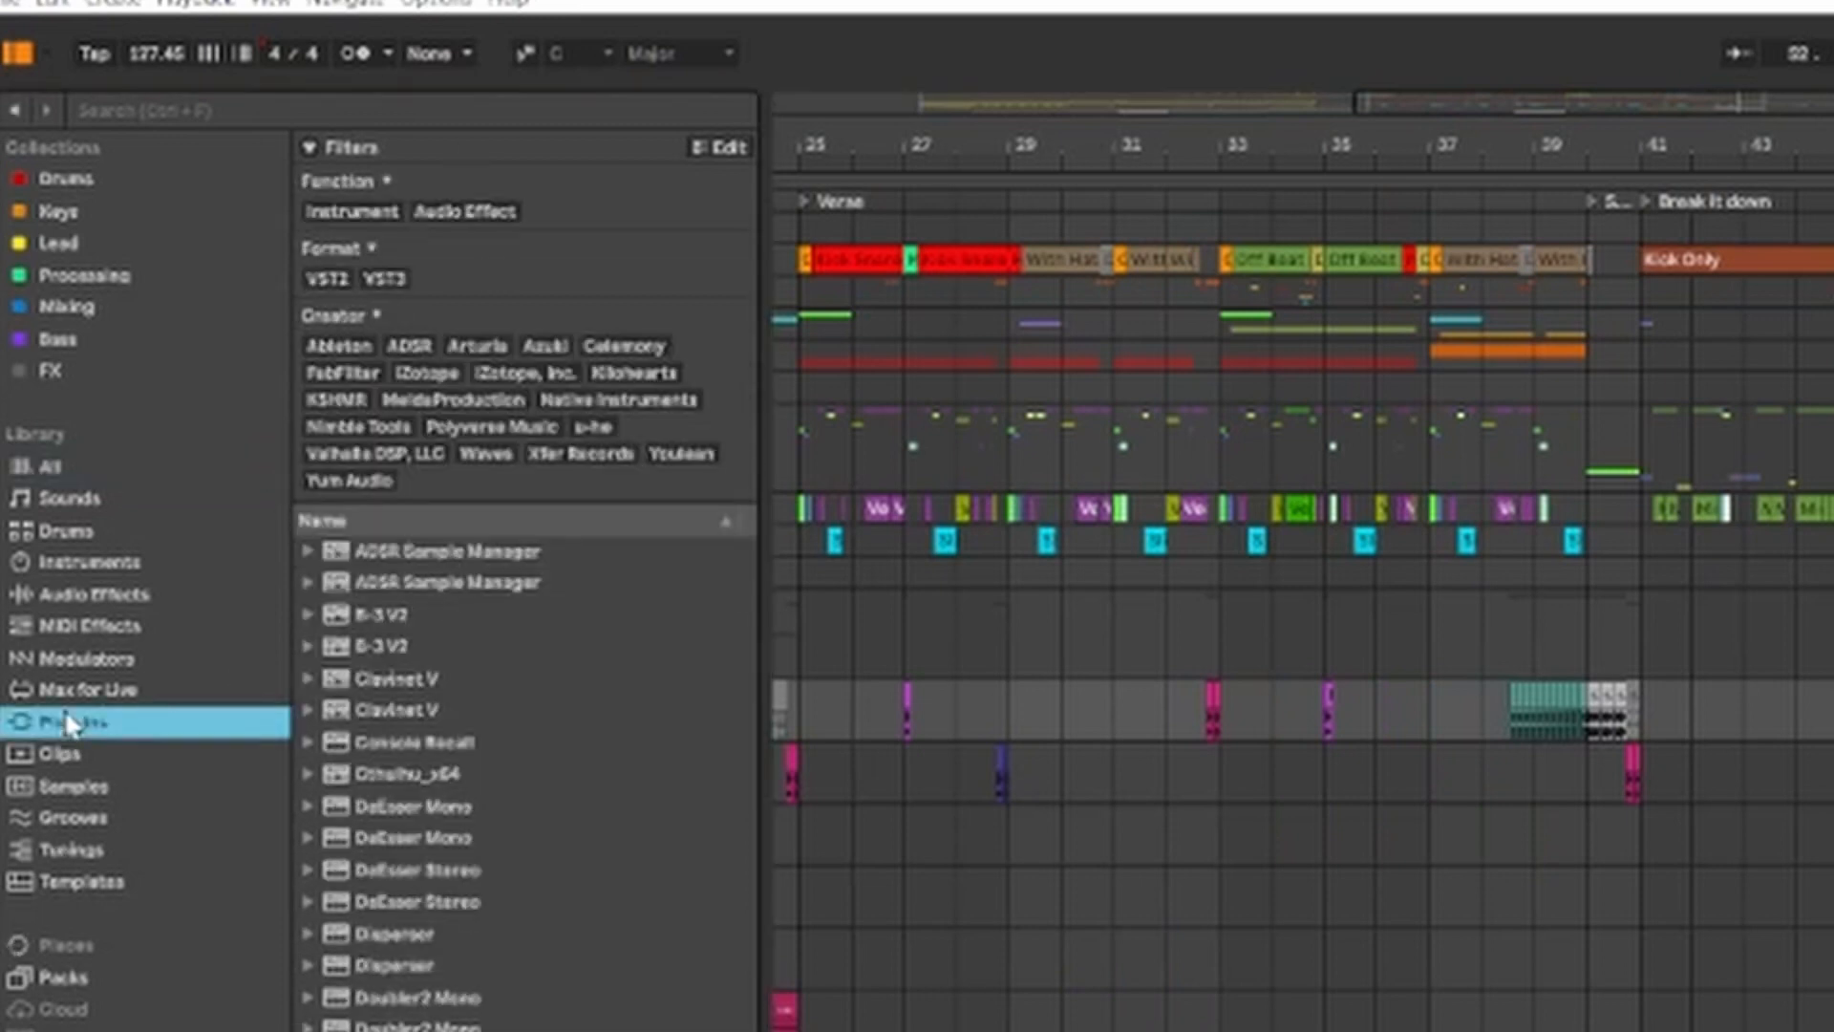
{"action": "left_click", "coordinate": [395, 278]}
{"action": "left_click", "coordinate": [338, 275]}
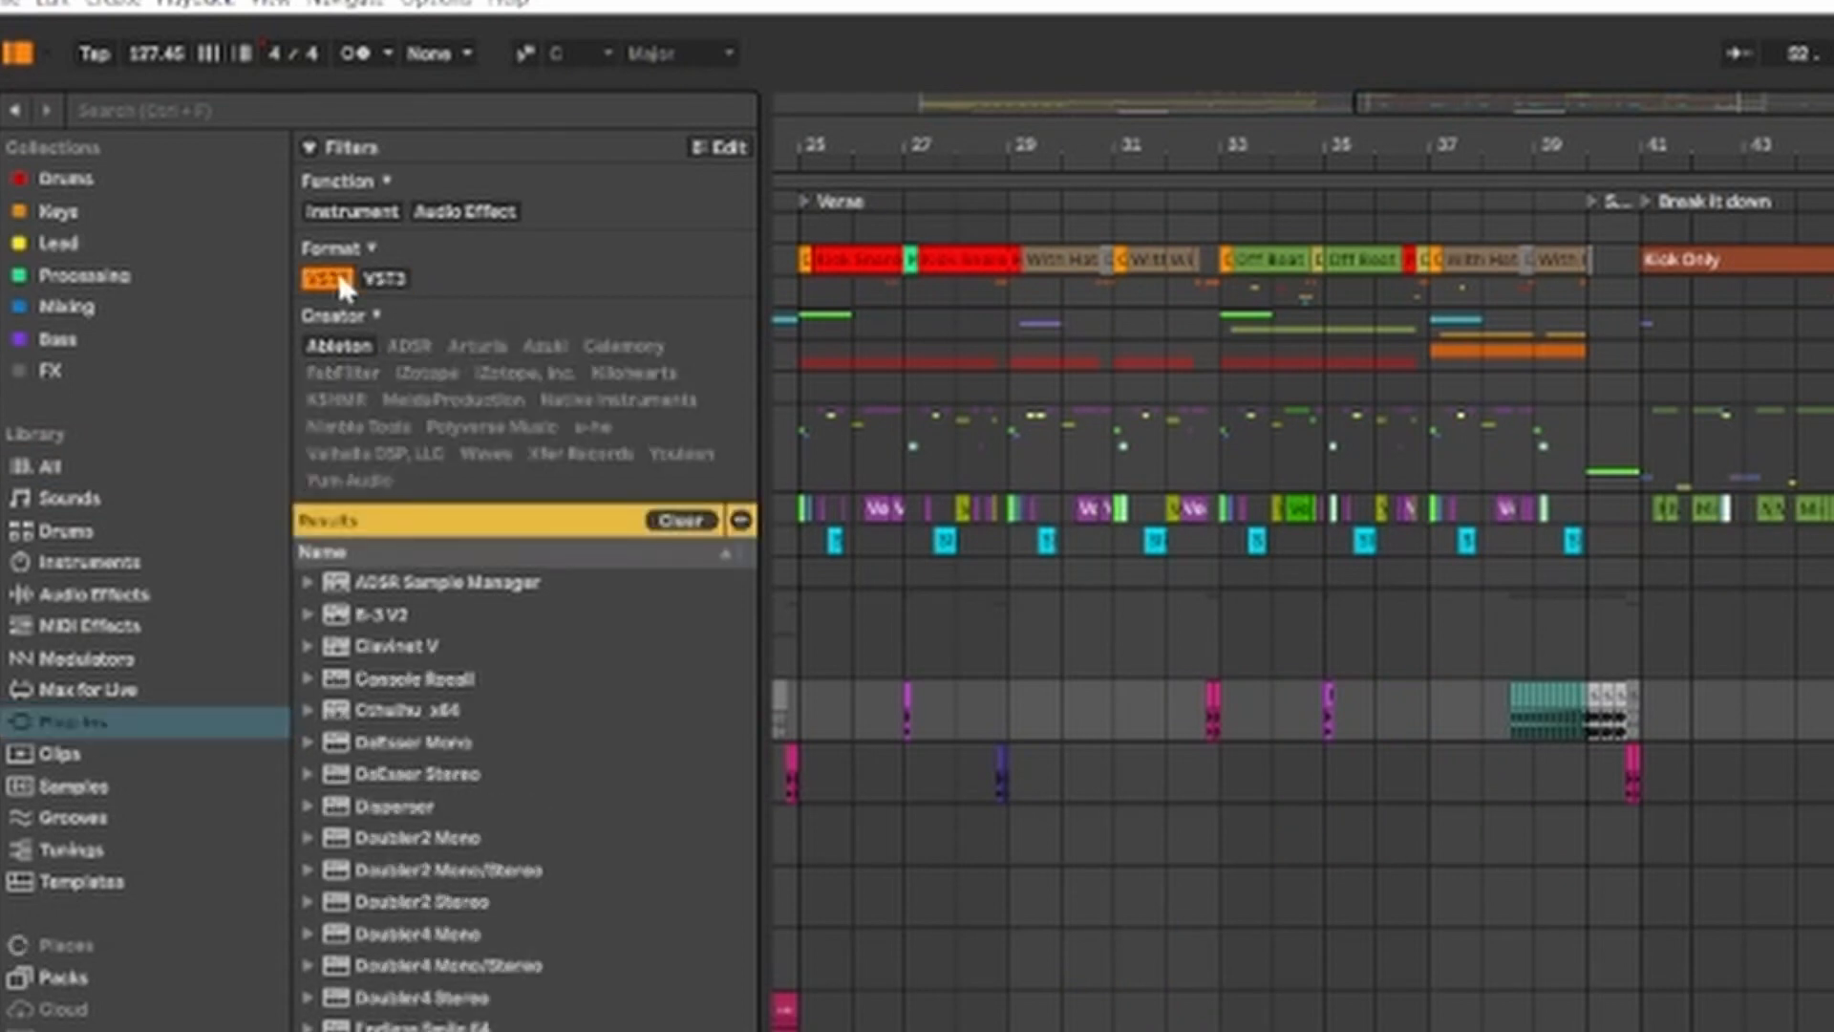
{"action": "left_click", "coordinate": [391, 279]}
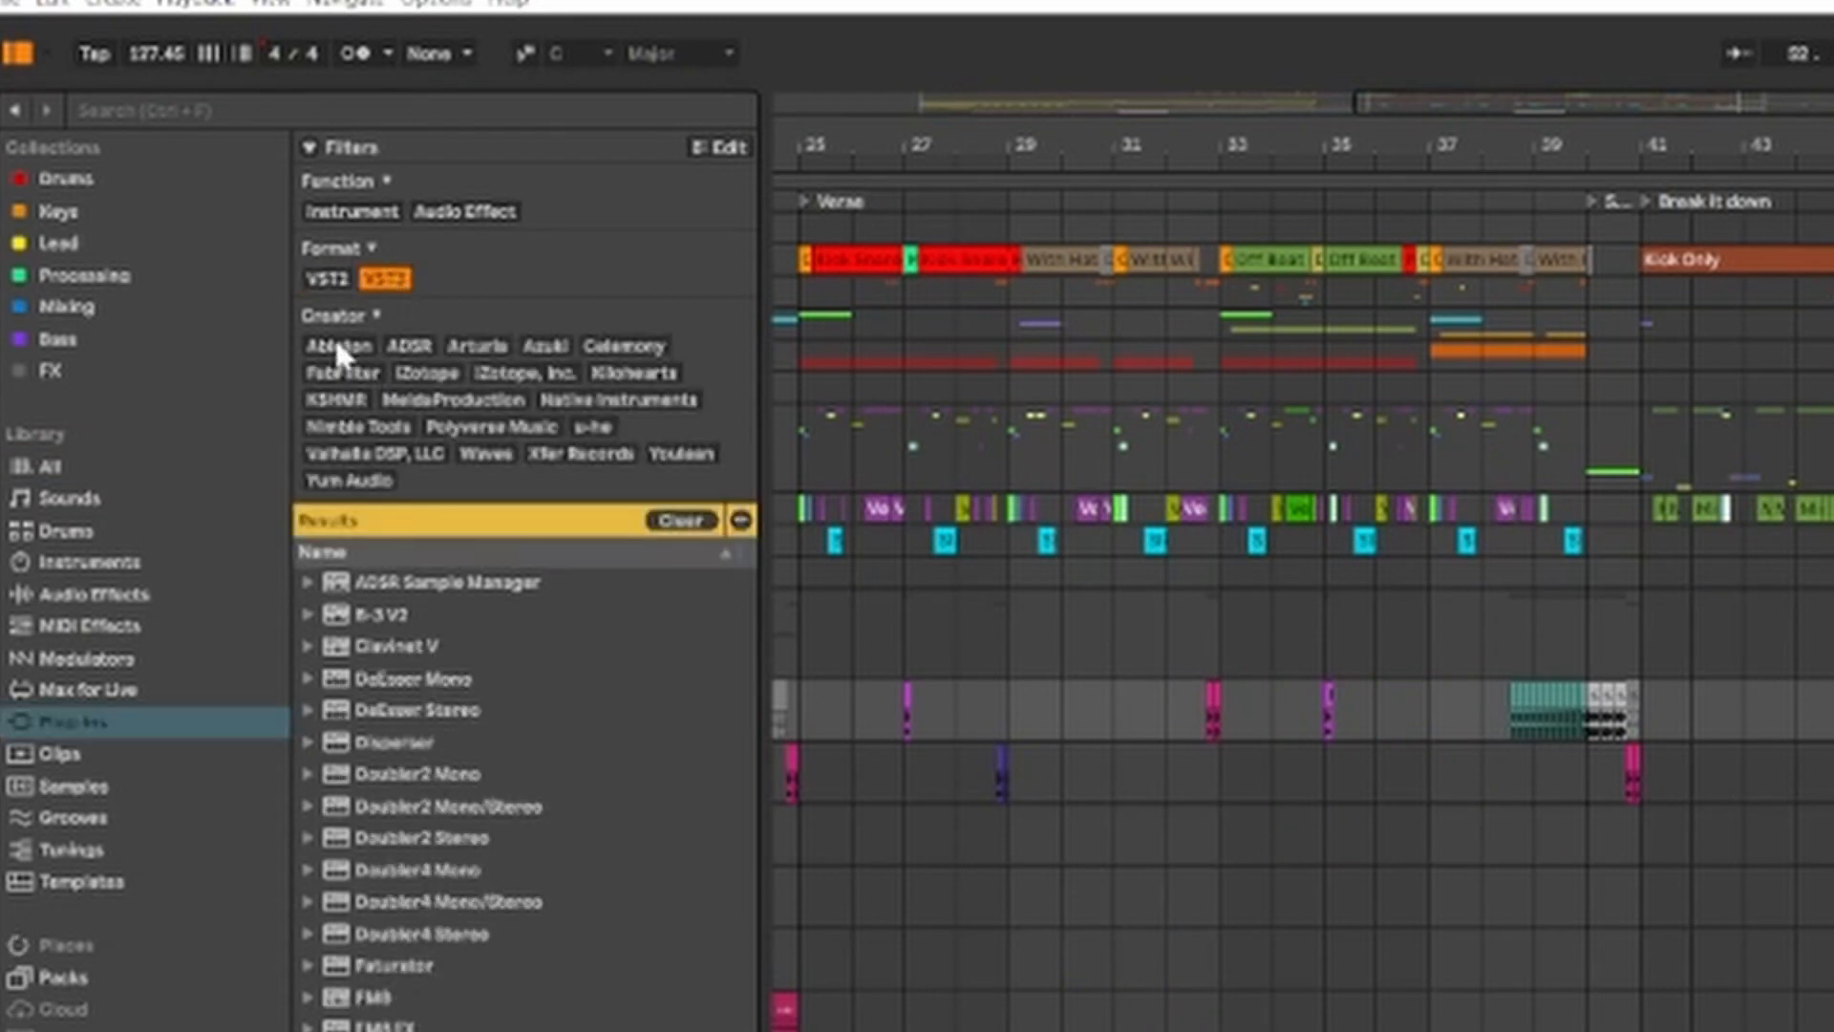
Step: Narrow the VST3 plug-ins to the creator iZotope, Inc., and clear the creator and format filters
{"action": "left_click", "coordinate": [527, 374]}
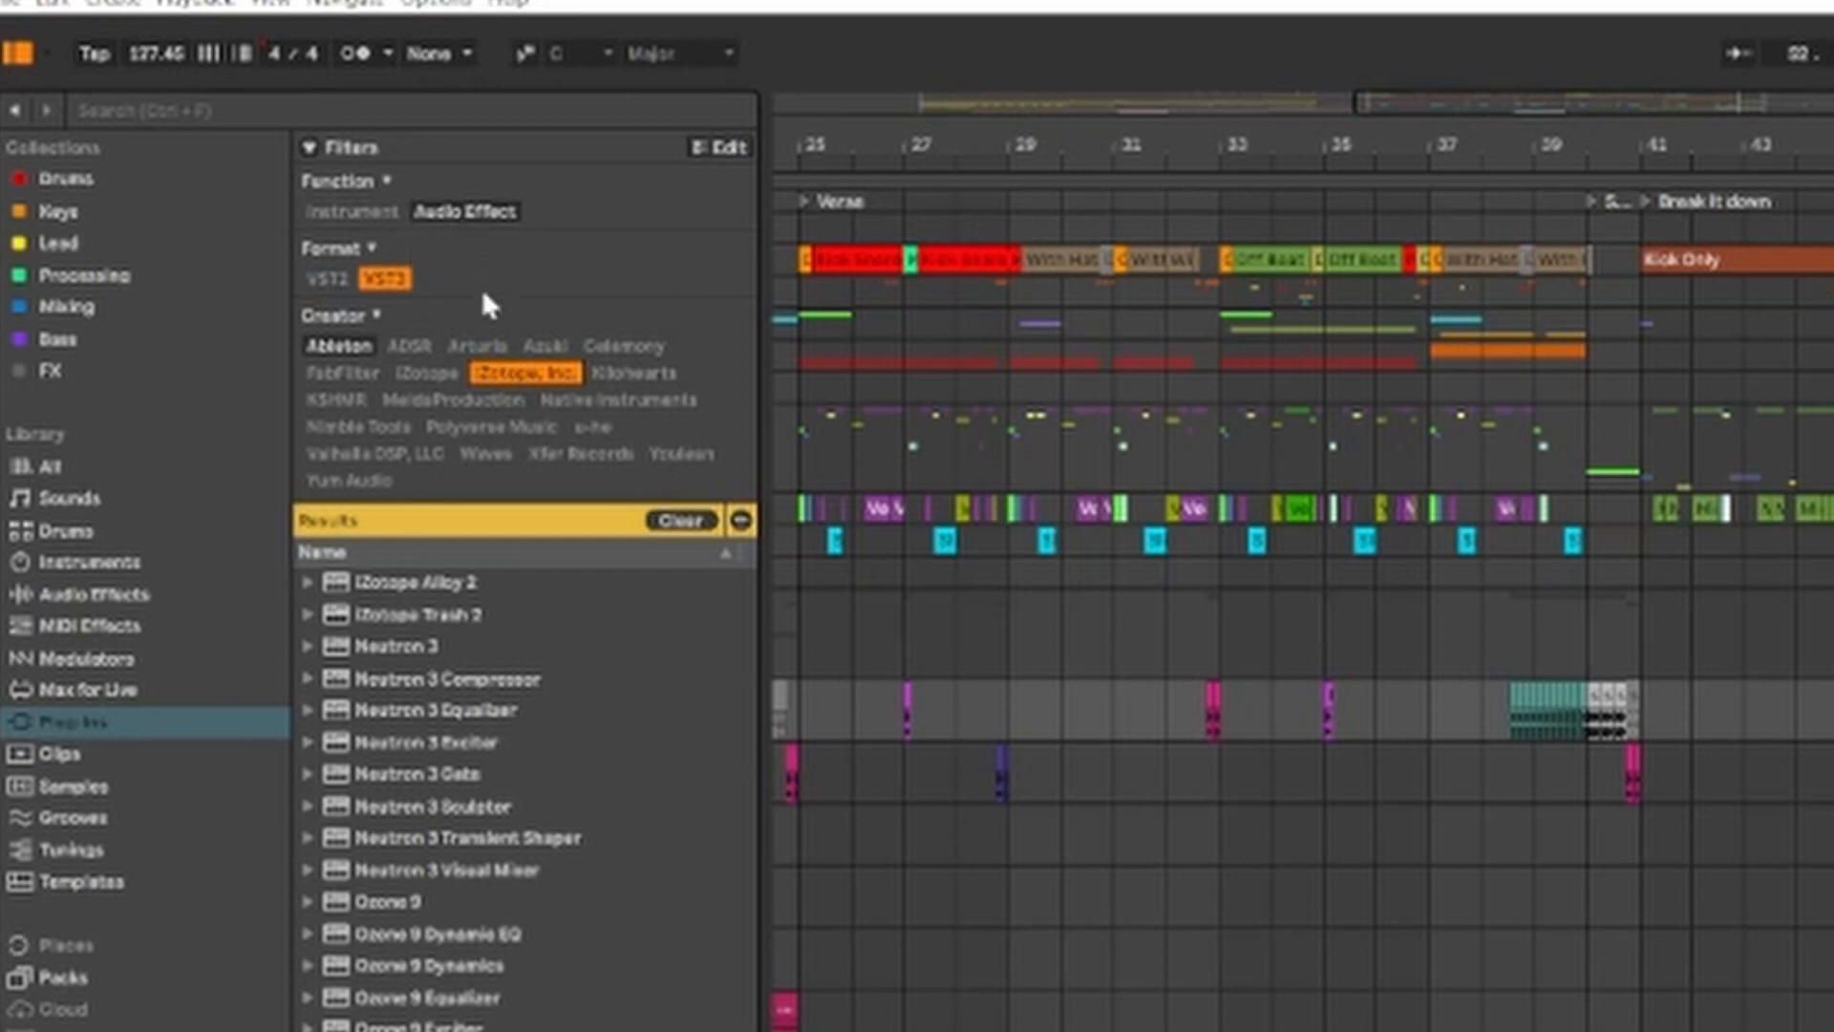
{"action": "left_click", "coordinate": [516, 372]}
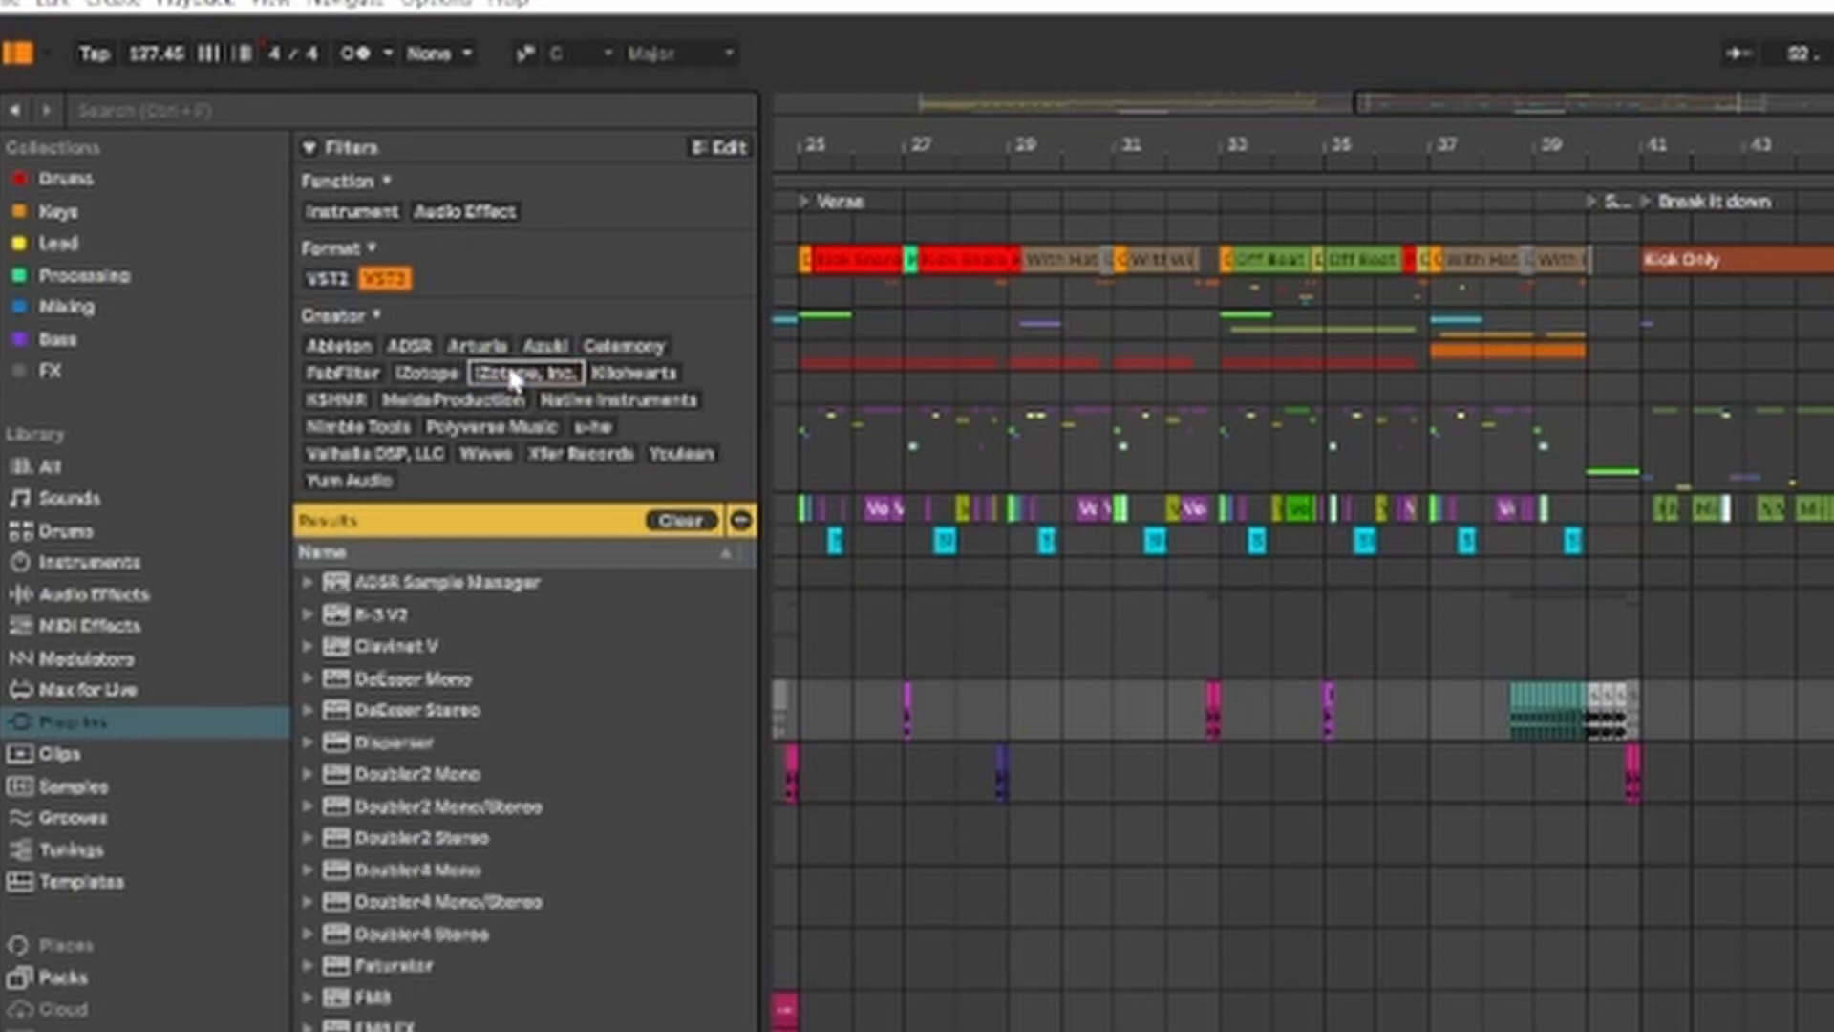
{"action": "left_click", "coordinate": [390, 279]}
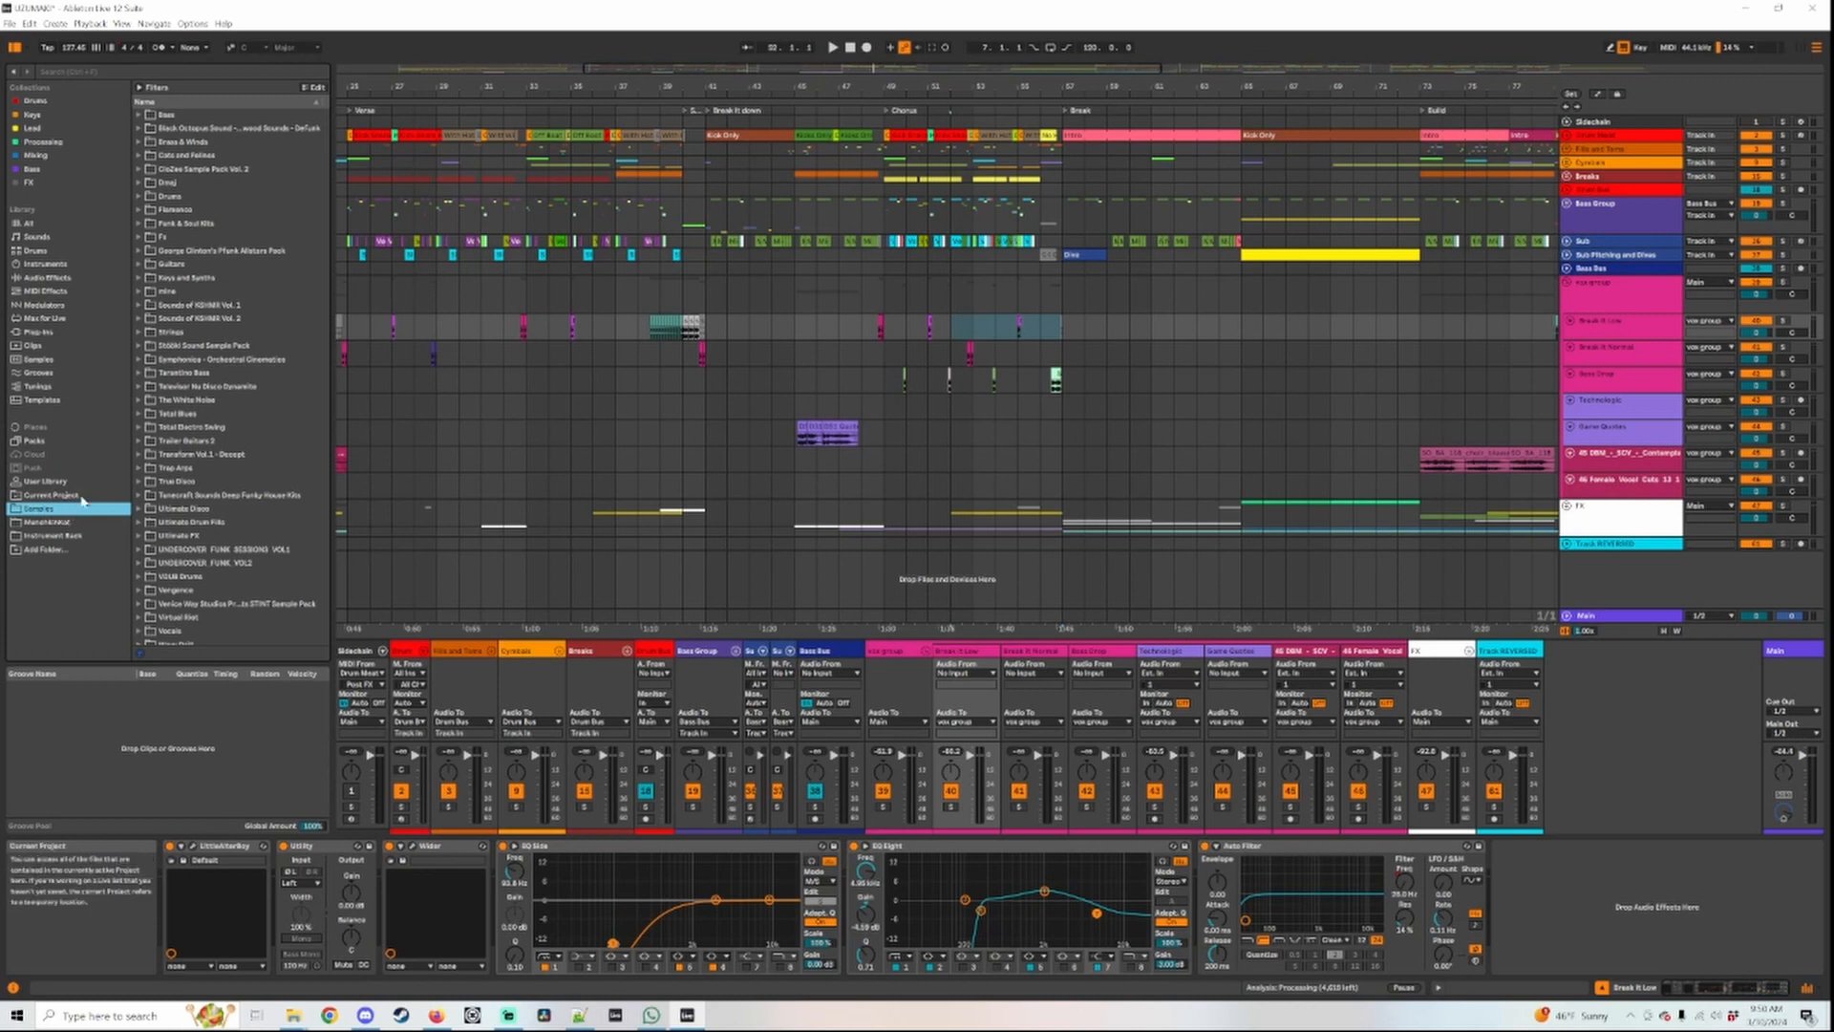
Step: Browse the Drums and Bass collections and return to the Samples folder in Places
{"action": "left_click", "coordinate": [46, 128]}
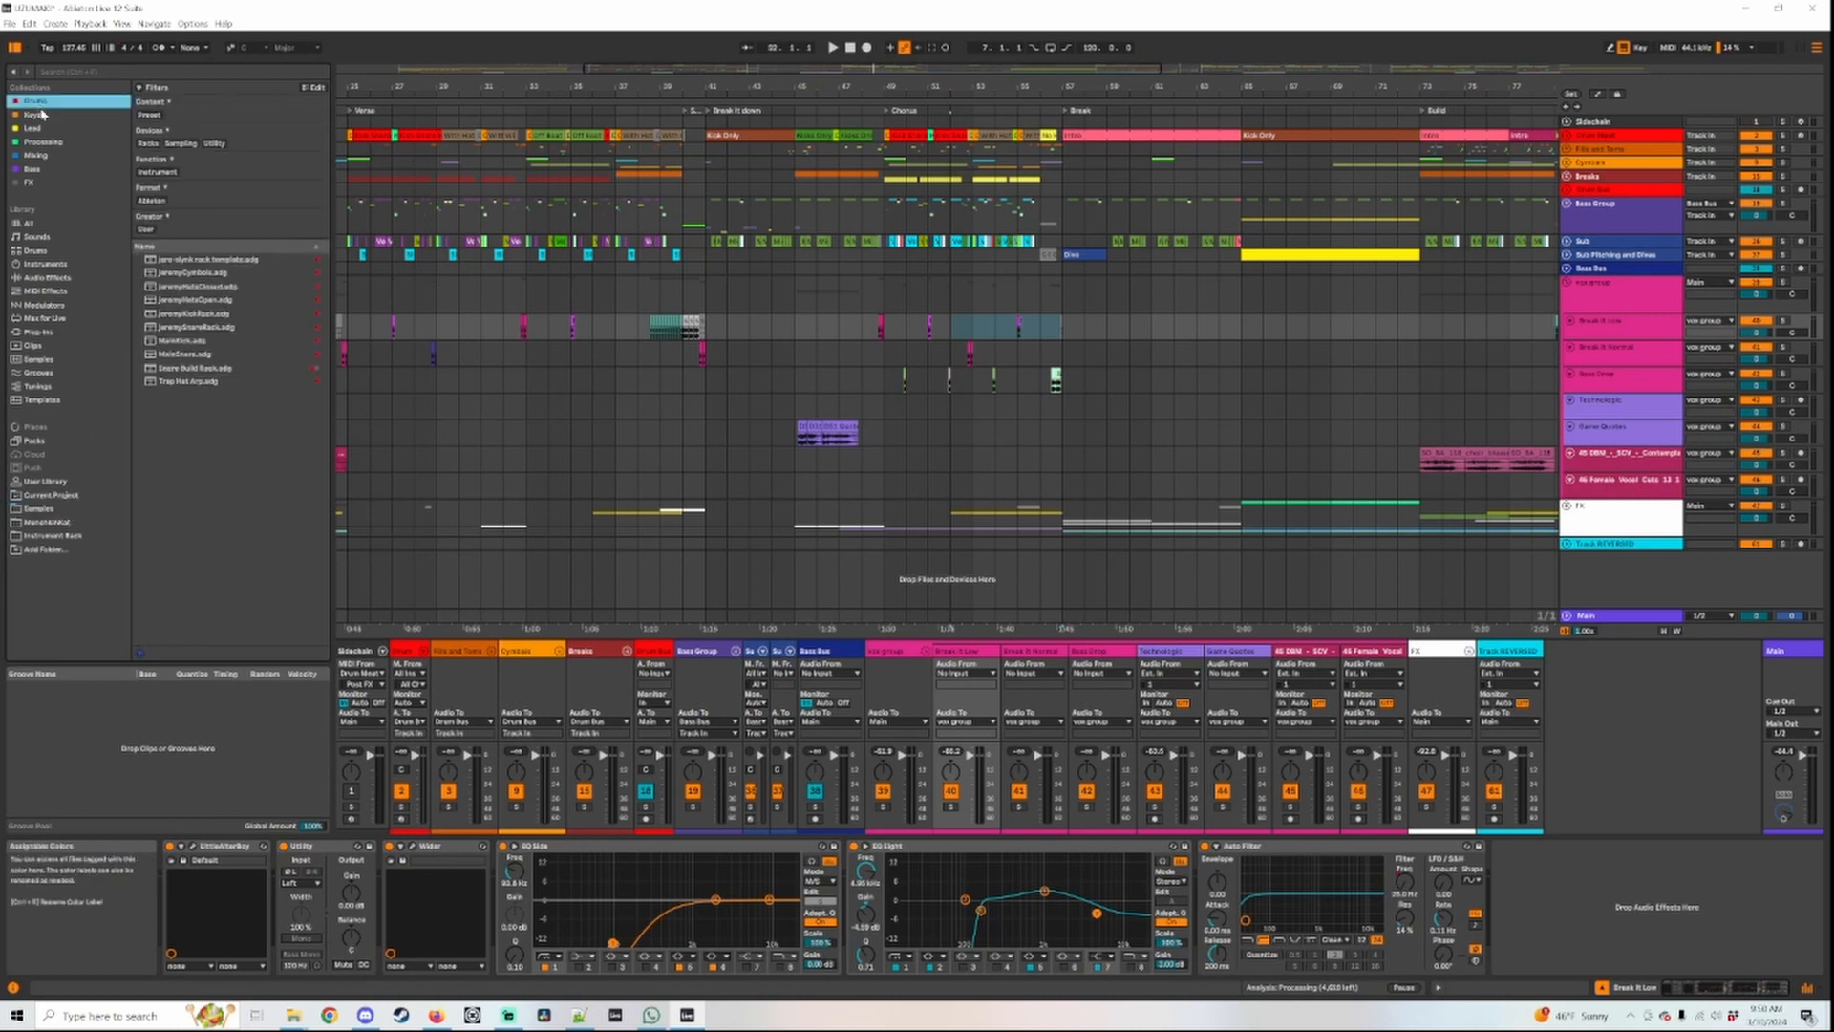
{"action": "left_click", "coordinate": [53, 172]}
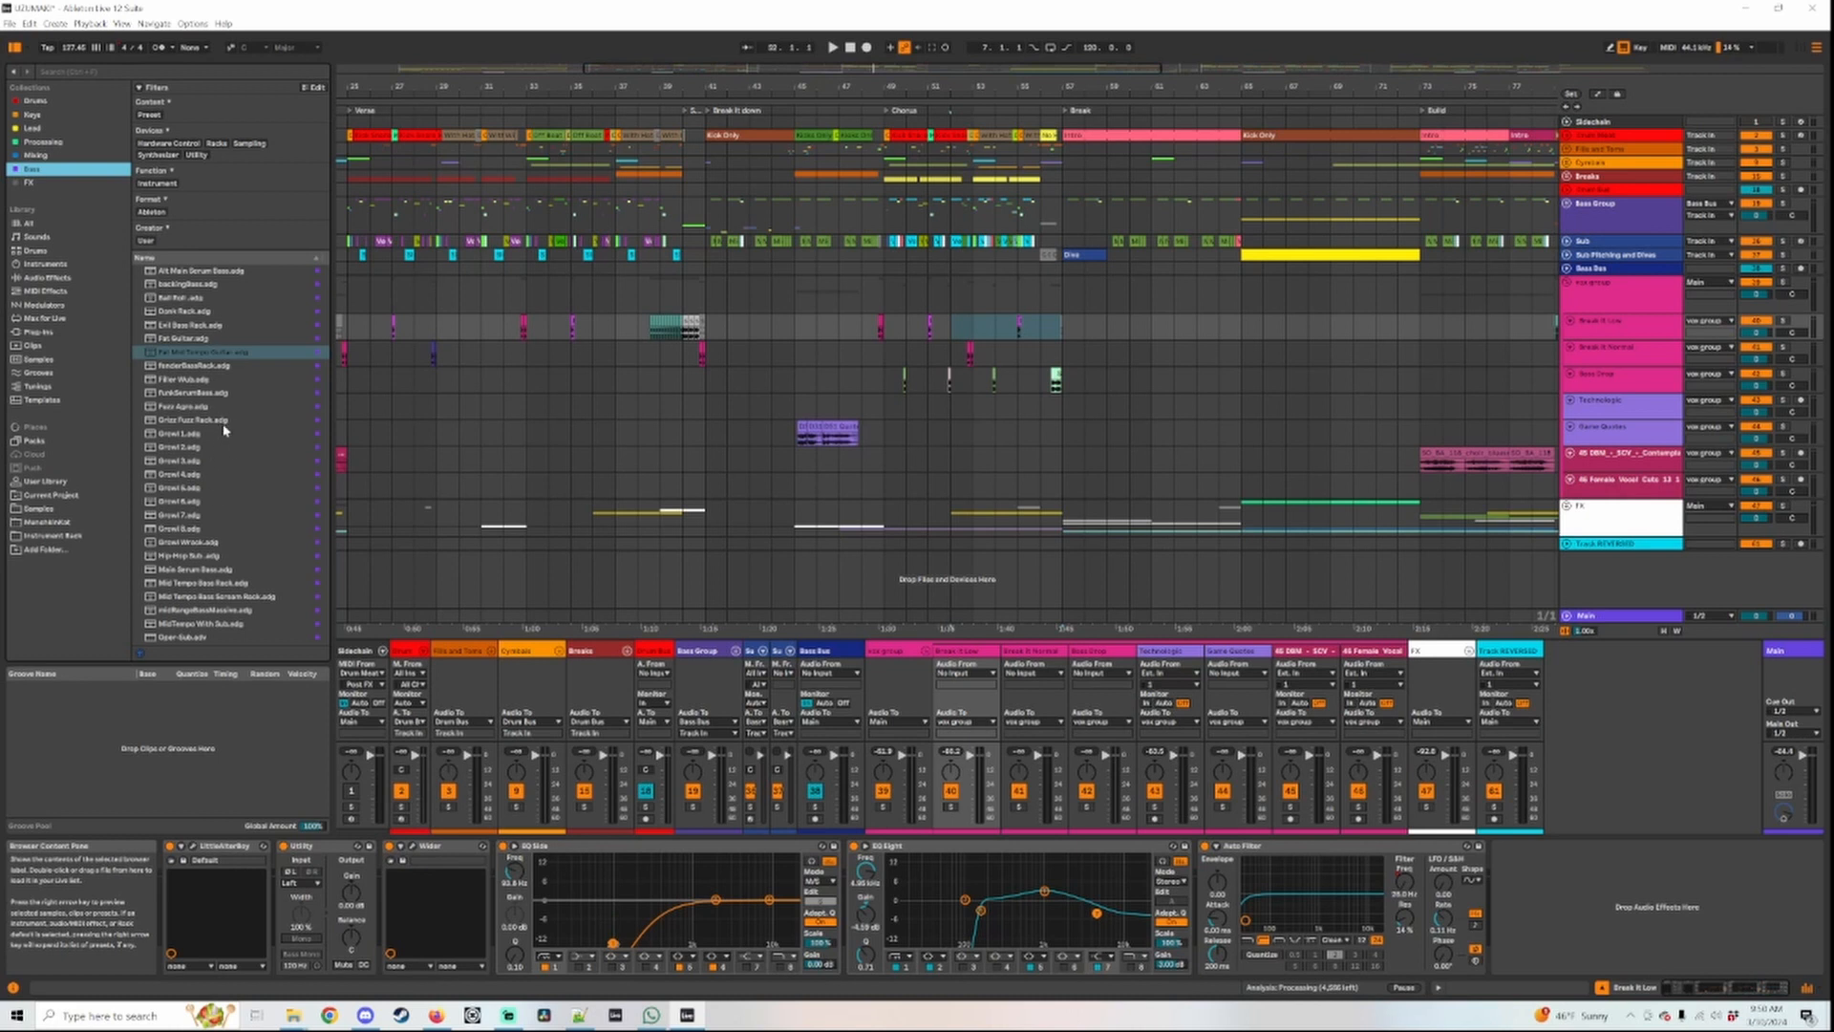
{"action": "left_click", "coordinate": [45, 510]}
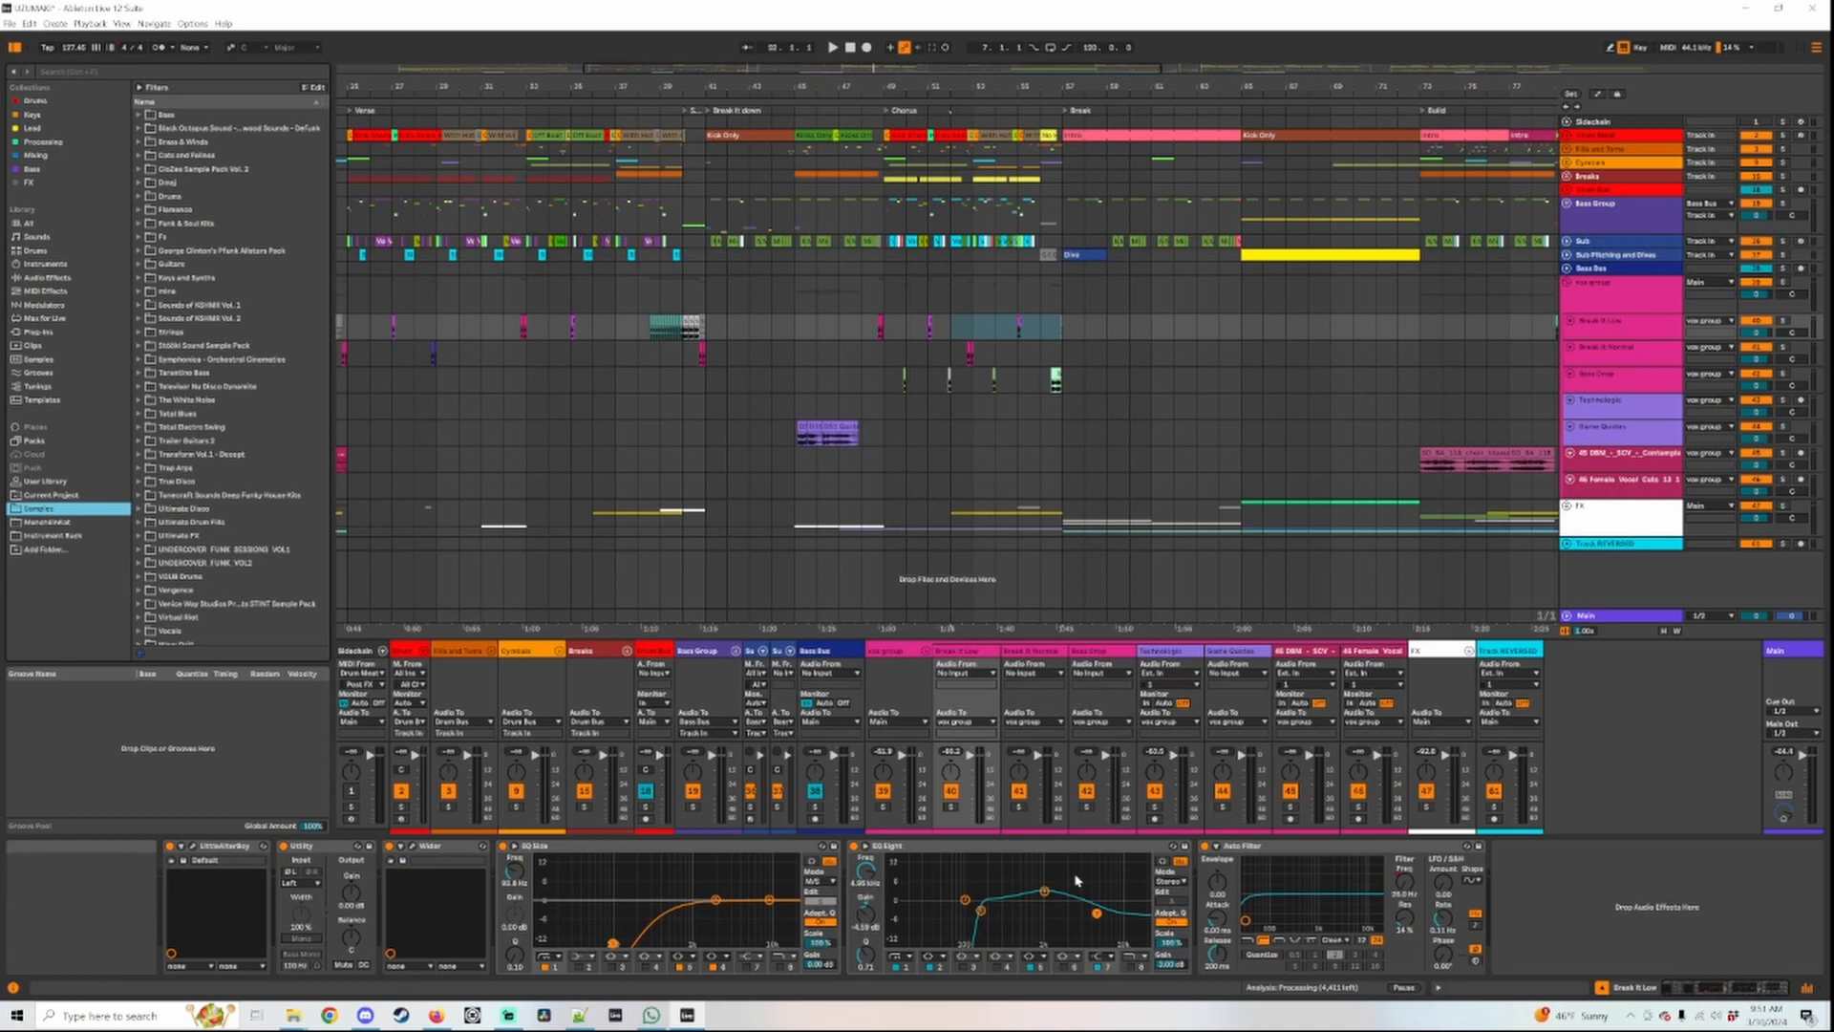
Step: Enlarge the mixer upward and show the clip view together with the device view
{"action": "left_click_drag", "start_coordinate": [1146, 639], "coordinate": [1194, 383]}
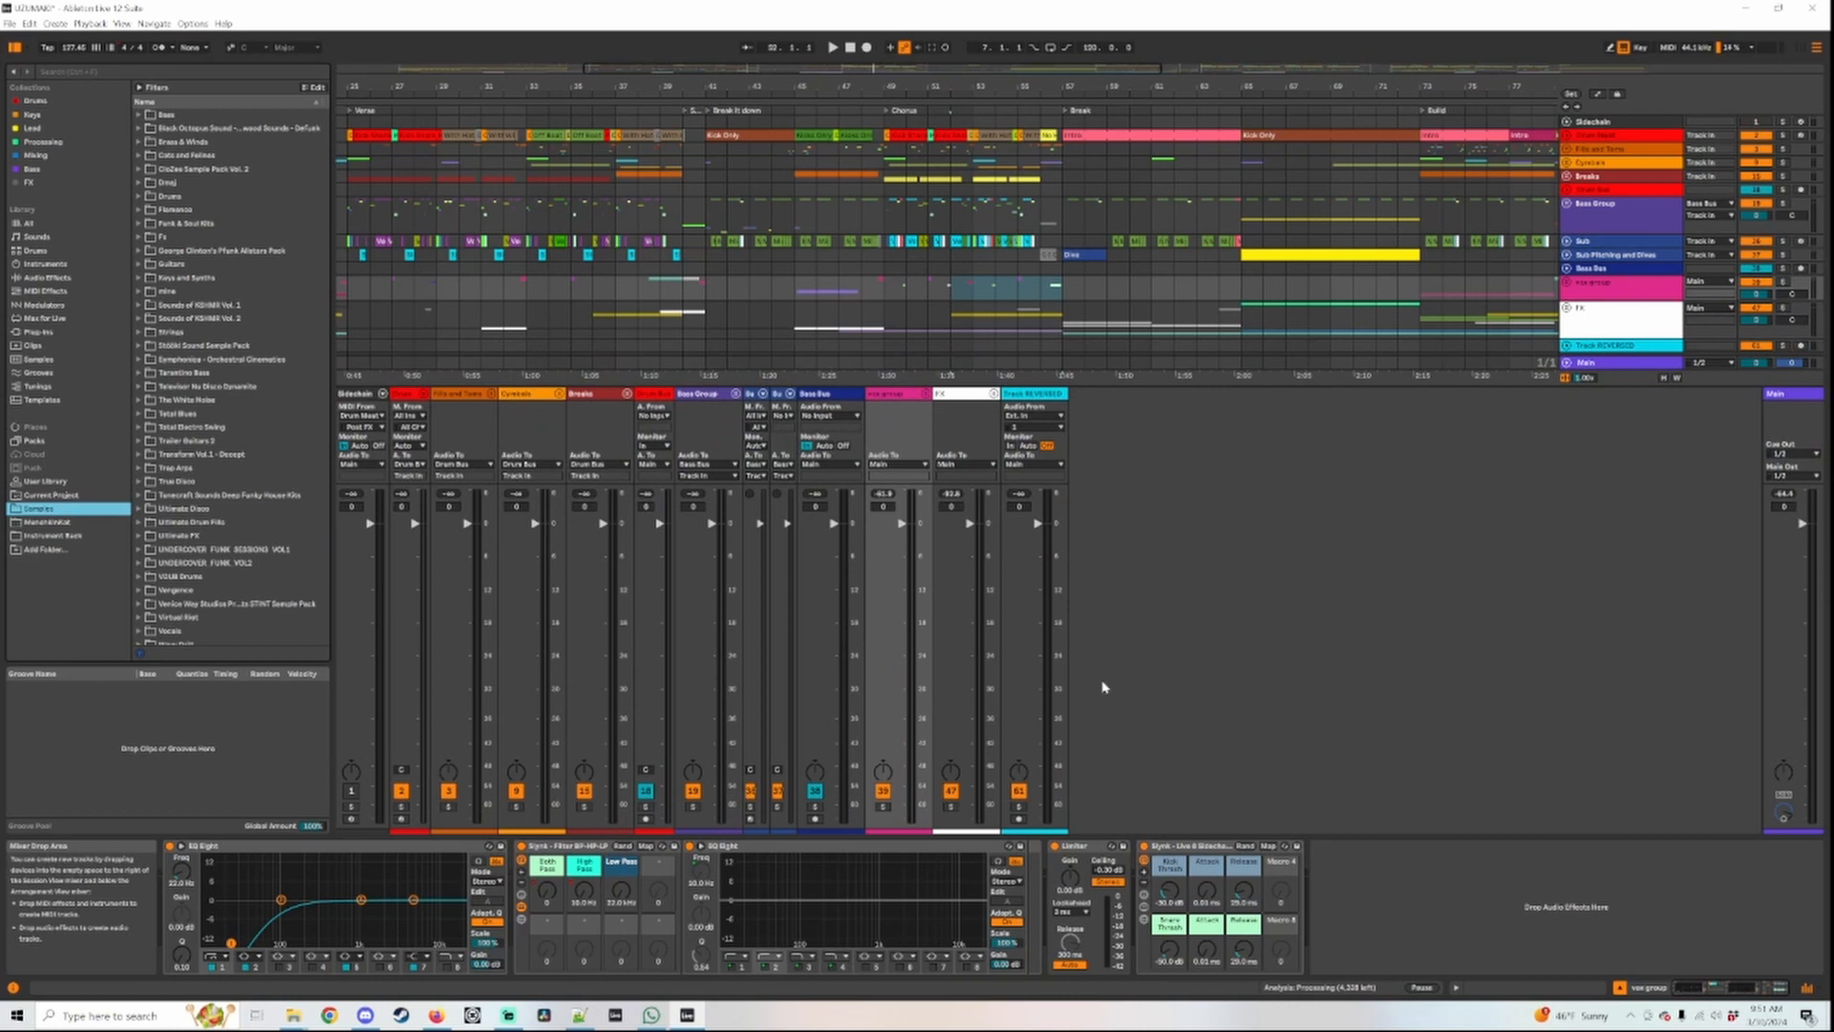
{"action": "left_click", "coordinate": [1456, 988]}
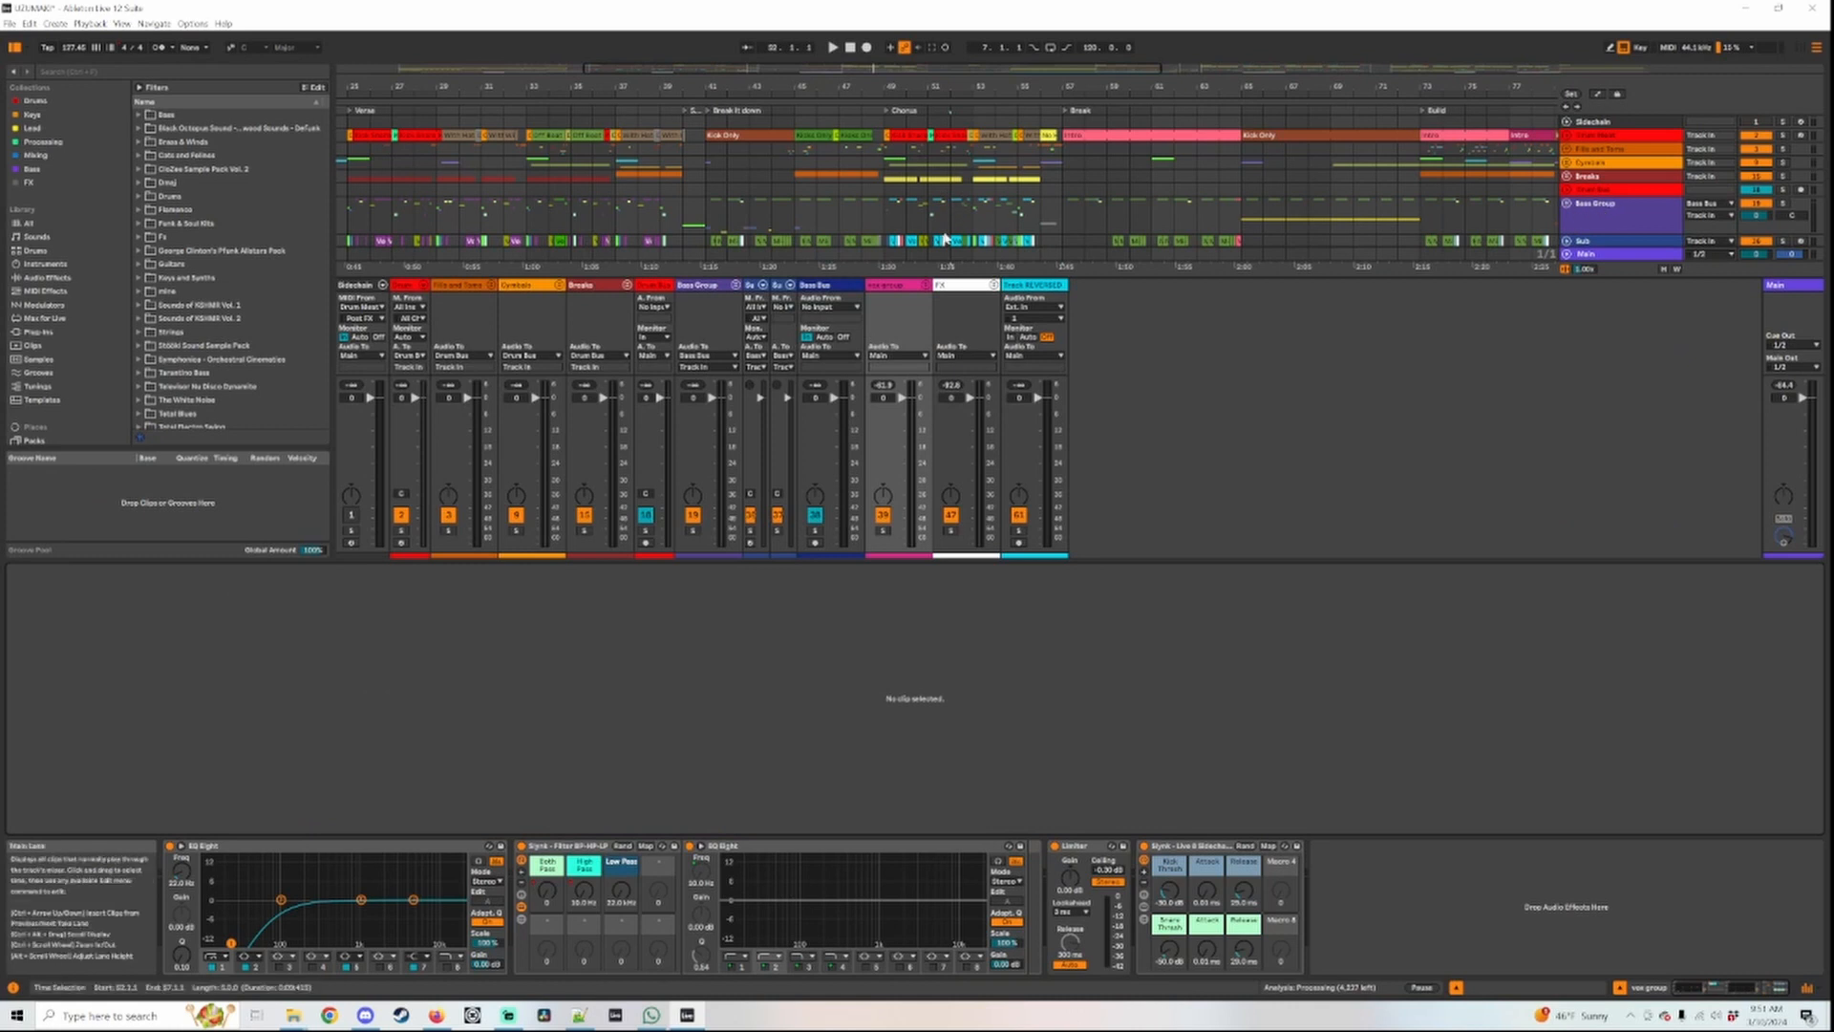
Step: Unfold the Bass Group from the mixer and select its first track
{"action": "left_click", "coordinate": [763, 284]}
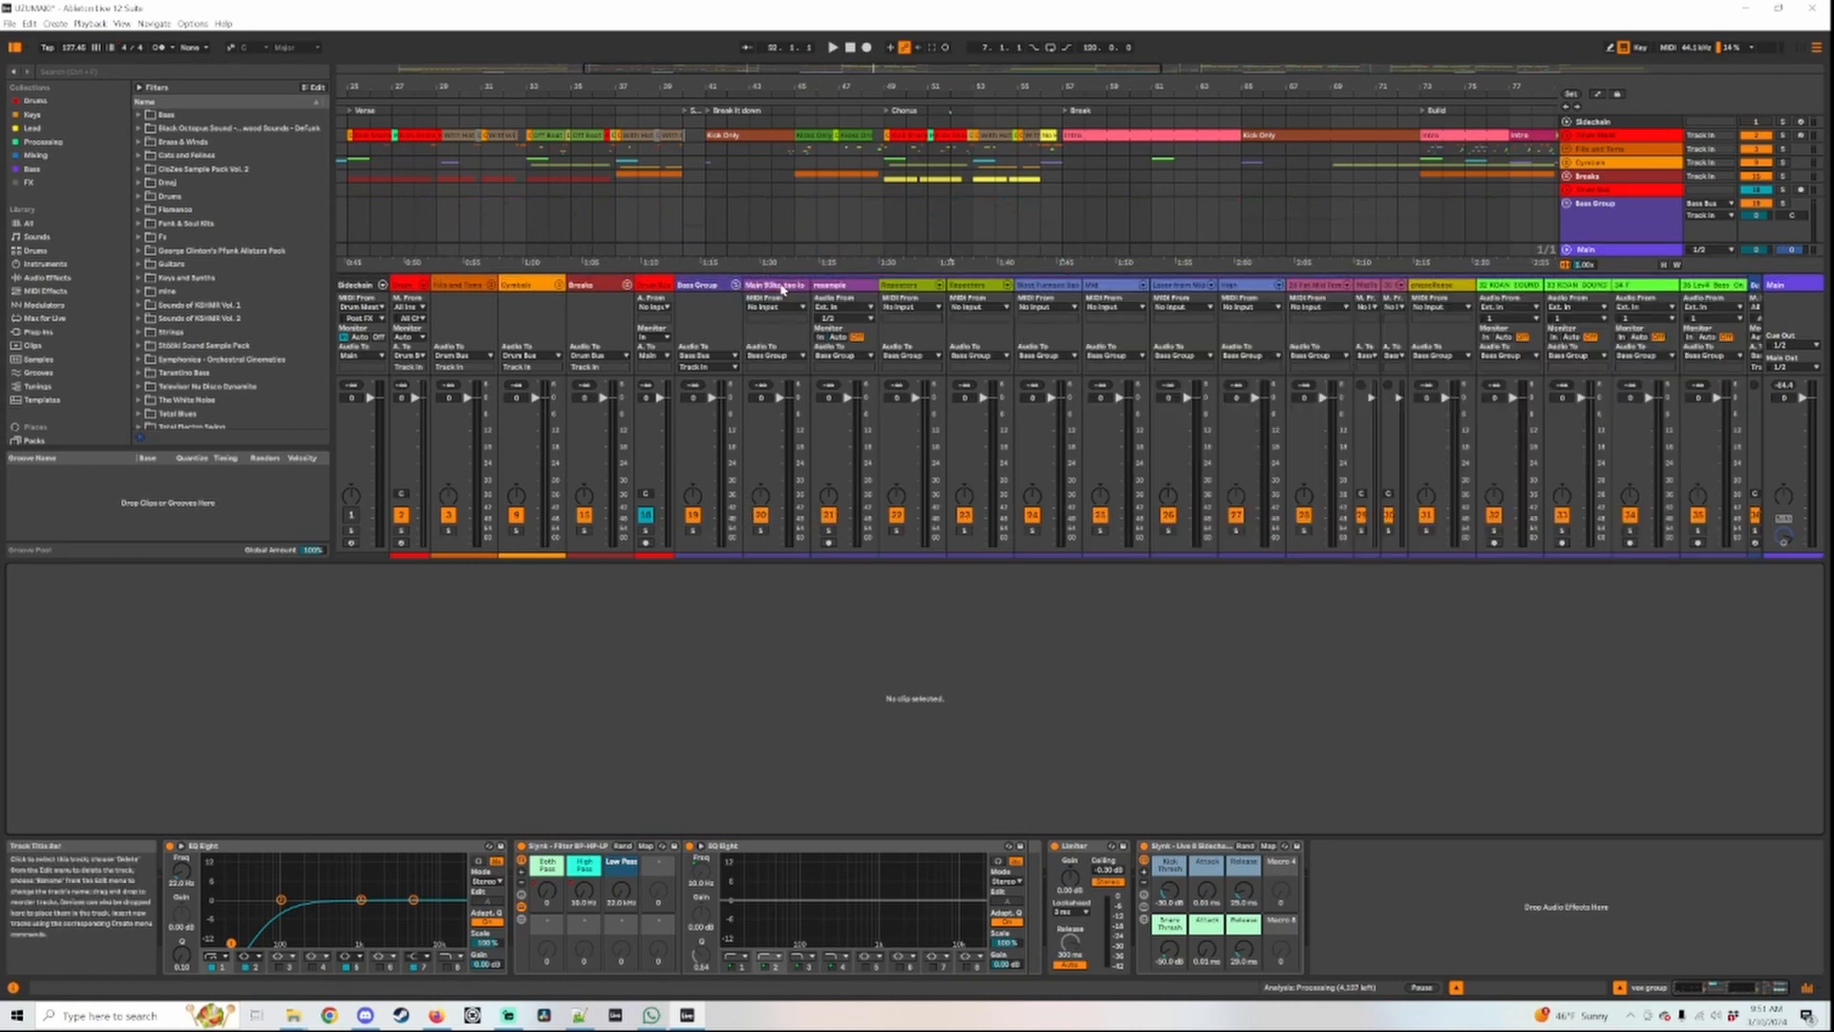
{"action": "left_click", "coordinate": [781, 285]}
{"action": "scroll", "coordinate": [925, 224], "scroll_direction": "down", "scroll_amount": 1}
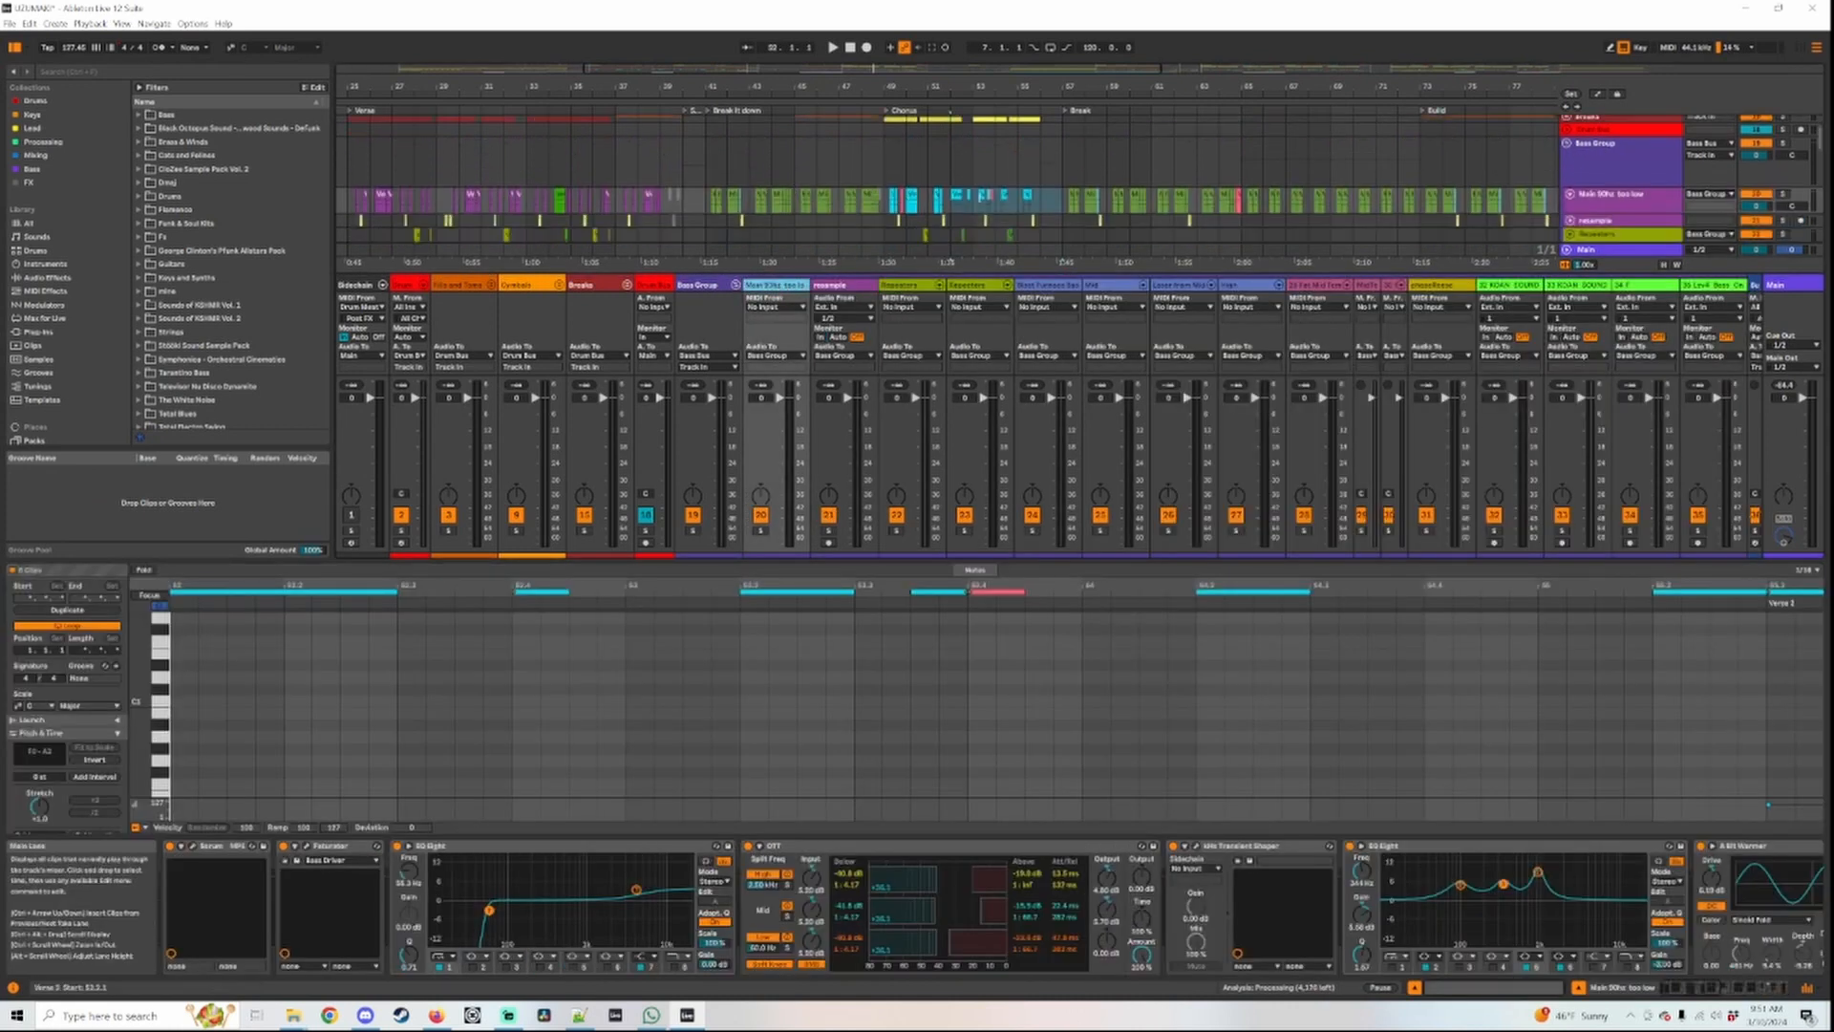
Step: Open a Chorus MIDI clip on the first bass track and fold its piano roll to the used notes
{"action": "left_click", "coordinate": [913, 195]}
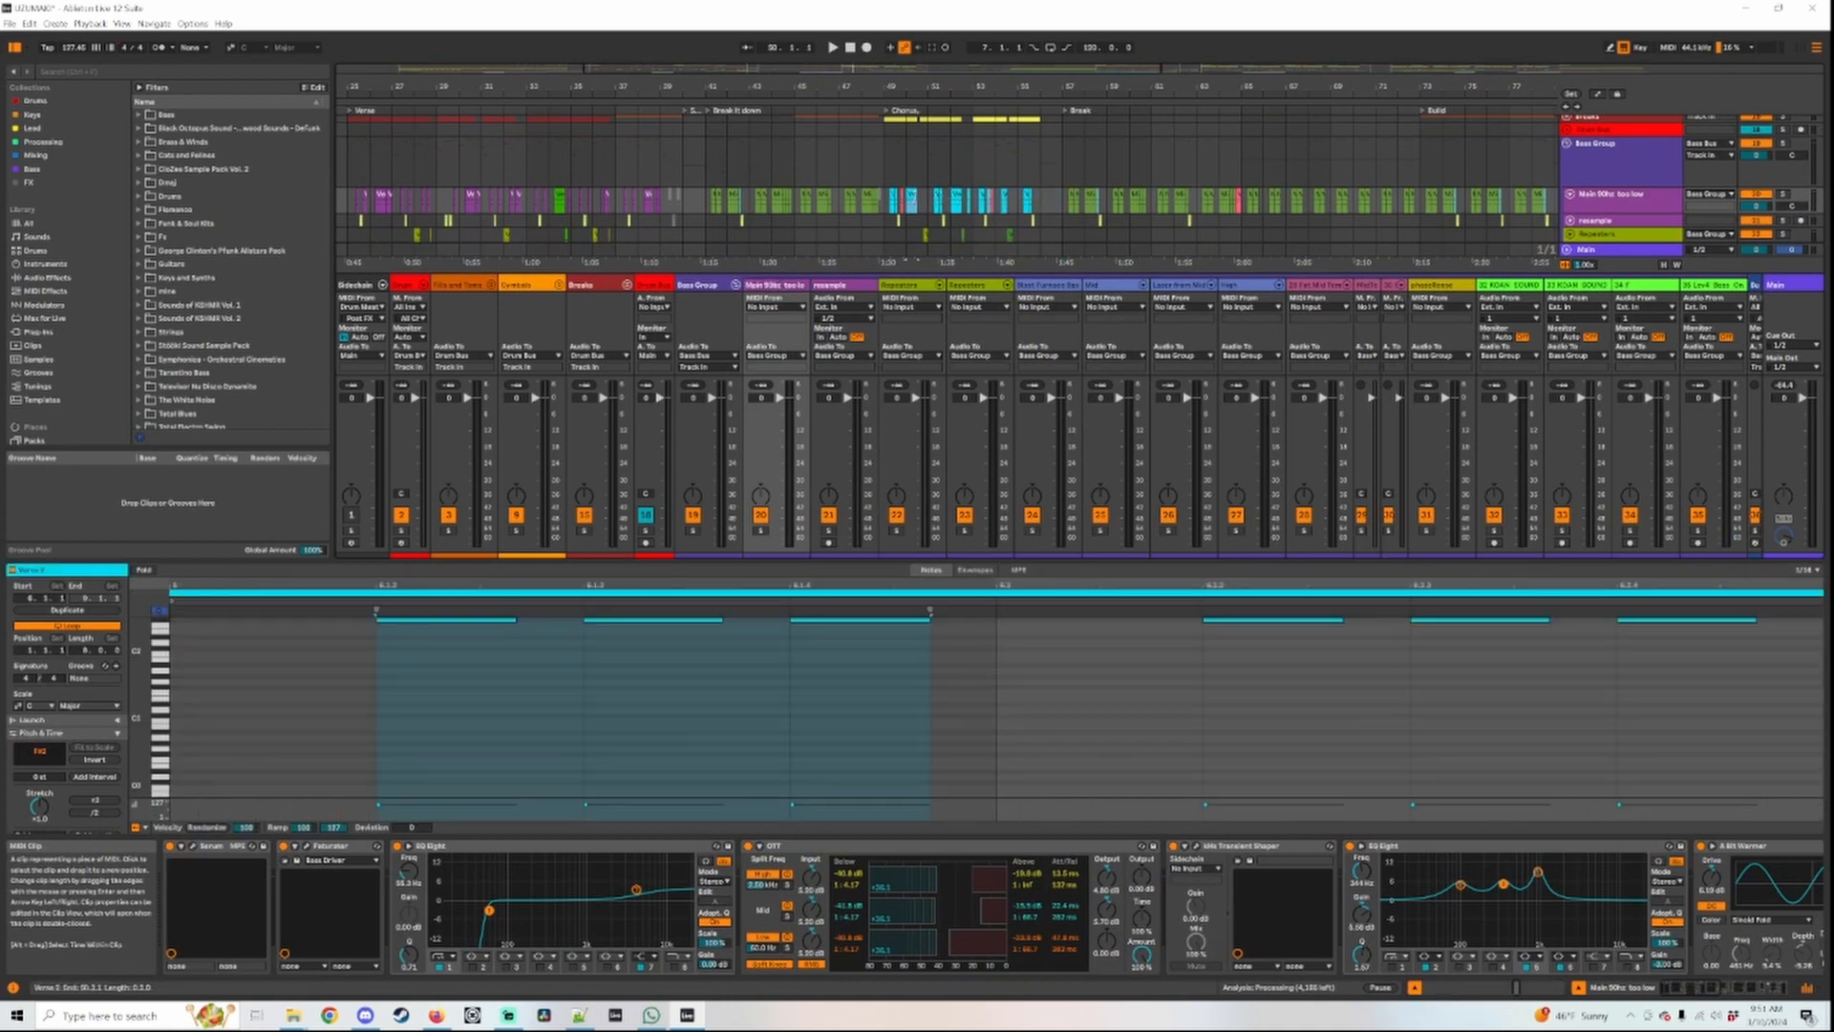
{"action": "scroll", "coordinate": [925, 676], "scroll_direction": "up", "scroll_amount": 2}
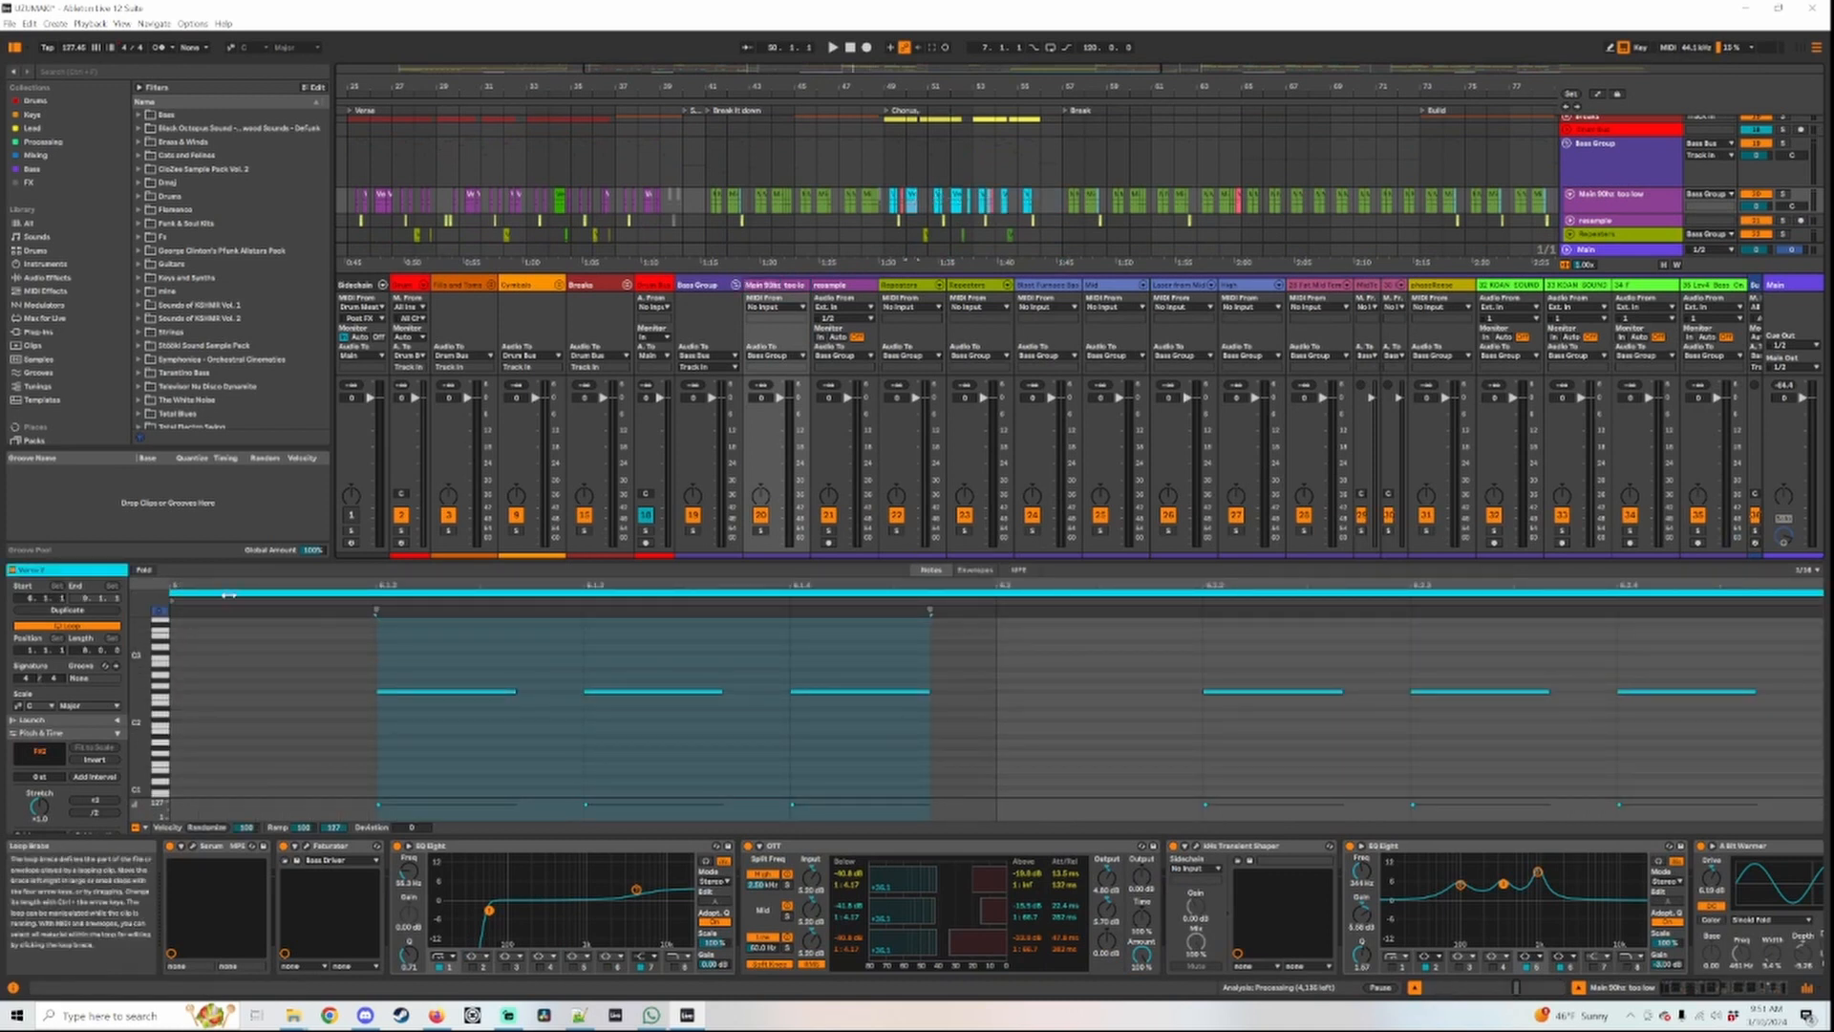
{"action": "left_click", "coordinate": [145, 571]}
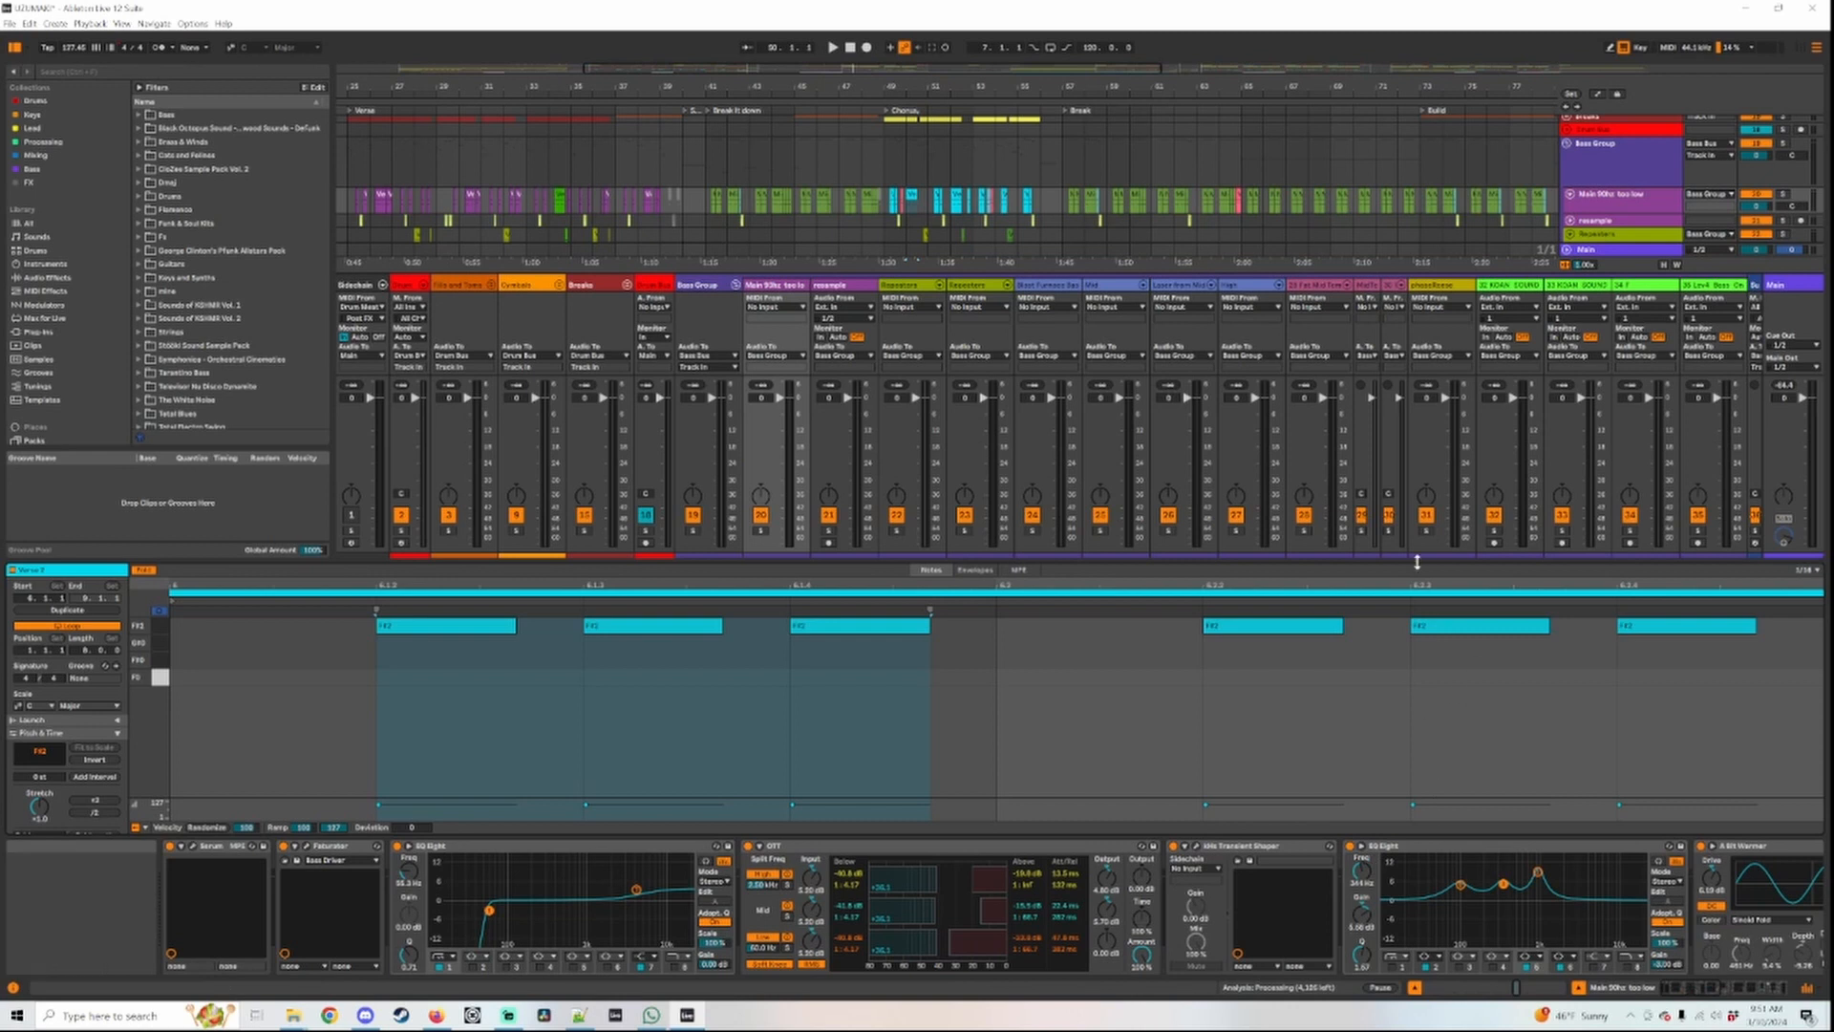
Step: Reduce the heights of the clip view and mixer to enlarge the arrangement, and hide the clip view
{"action": "left_click_drag", "start_coordinate": [1429, 562], "coordinate": [1430, 663]}
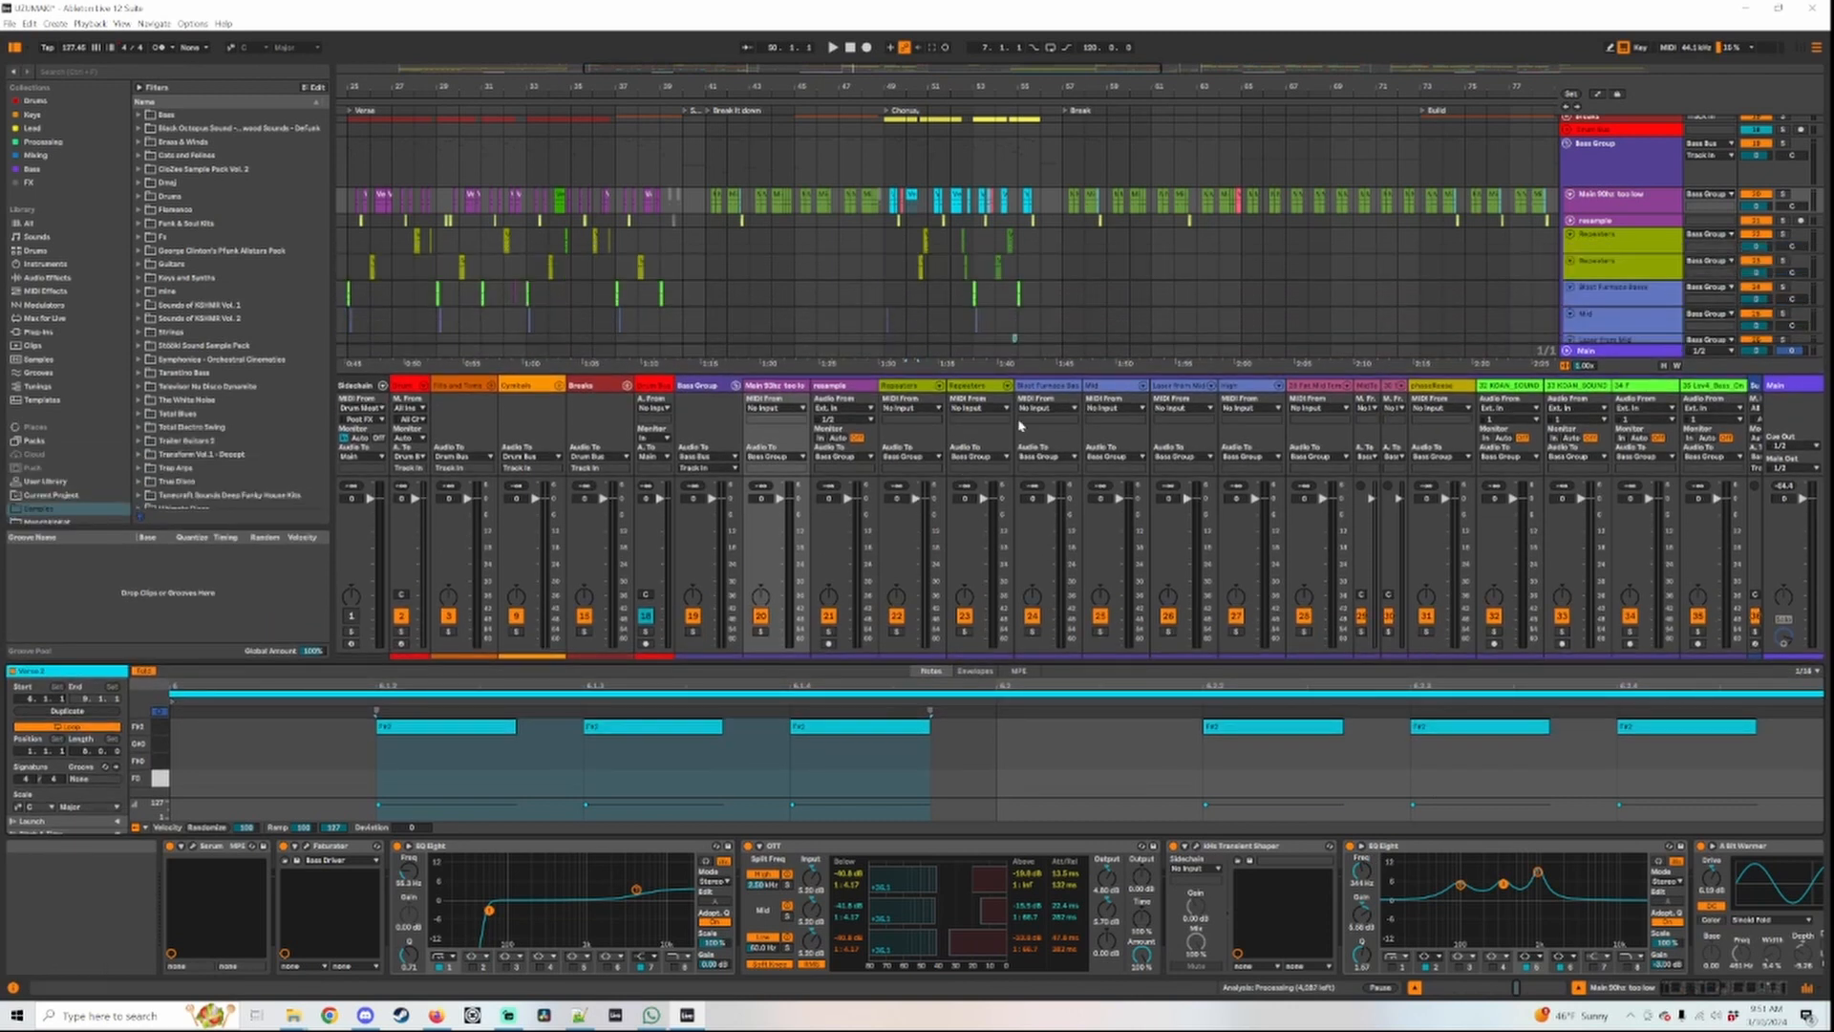
{"action": "left_click_drag", "start_coordinate": [1053, 370], "coordinate": [1058, 432]}
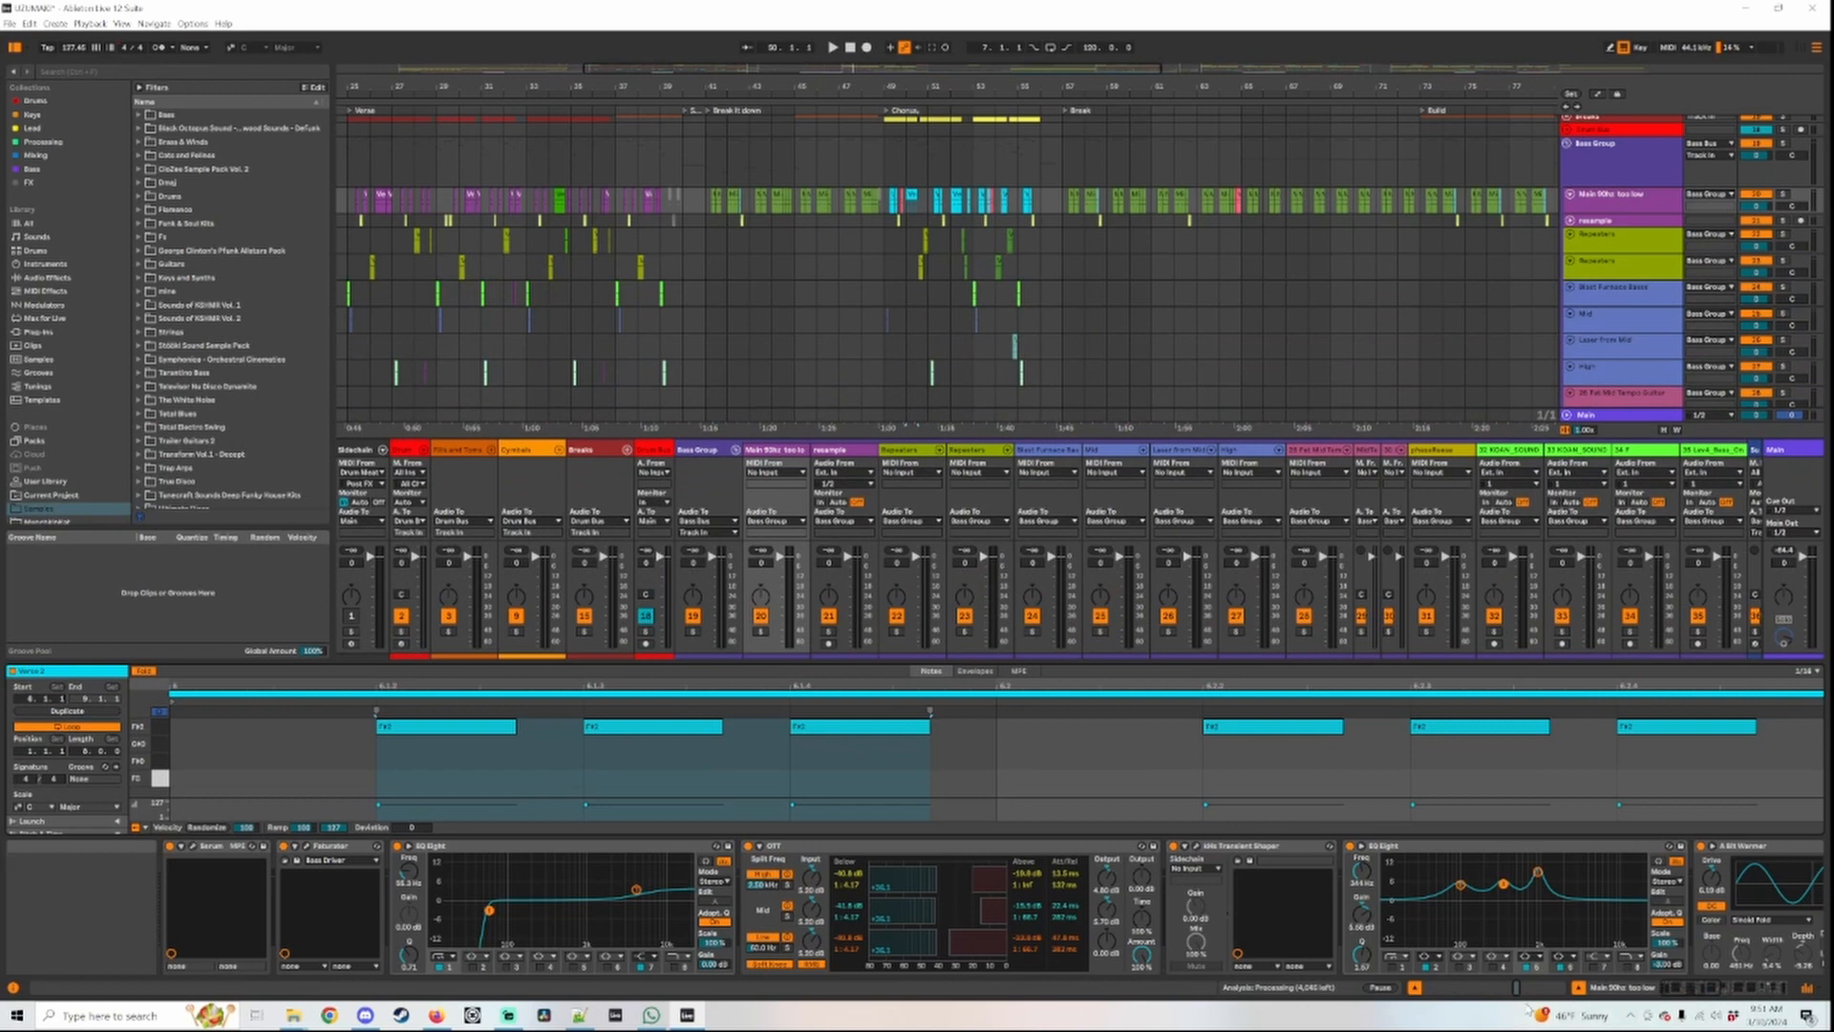
{"action": "left_click", "coordinate": [1416, 989]}
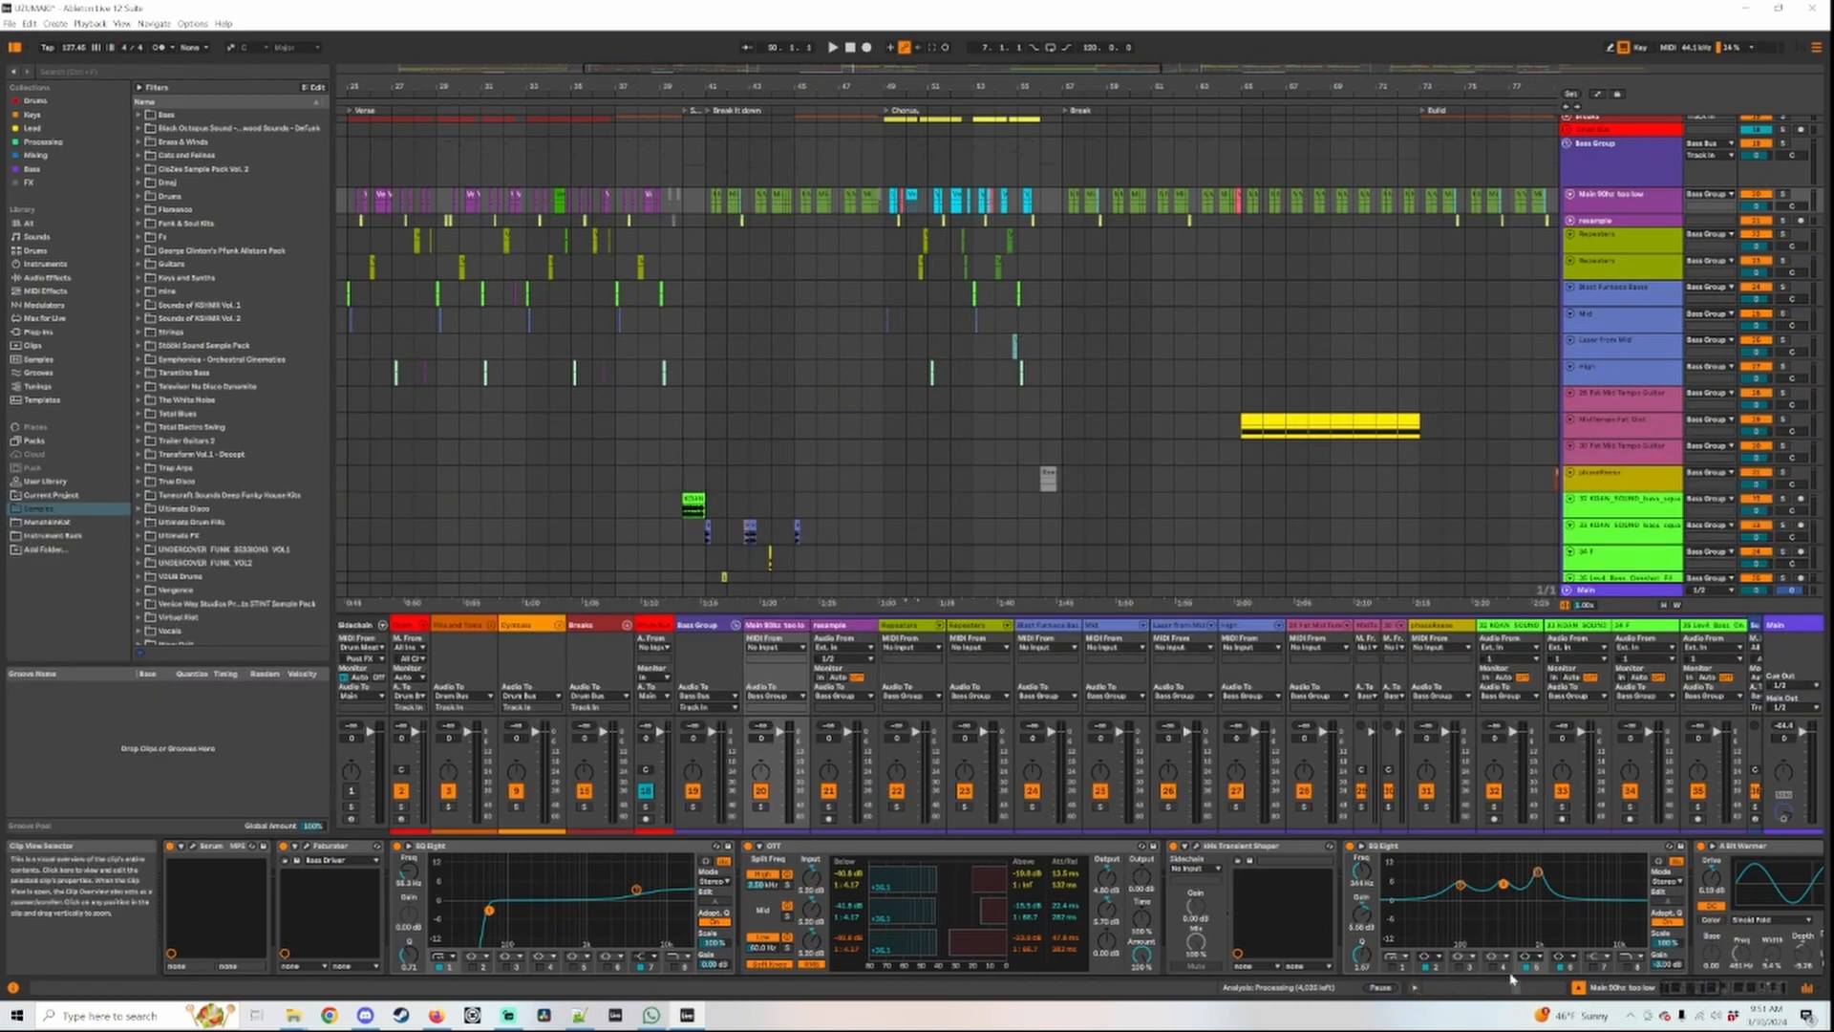
Step: Open the yellow MIDI clip of the Bass Group's Break section and enlarge its note editor
{"action": "double_click", "coordinate": [1301, 424]}
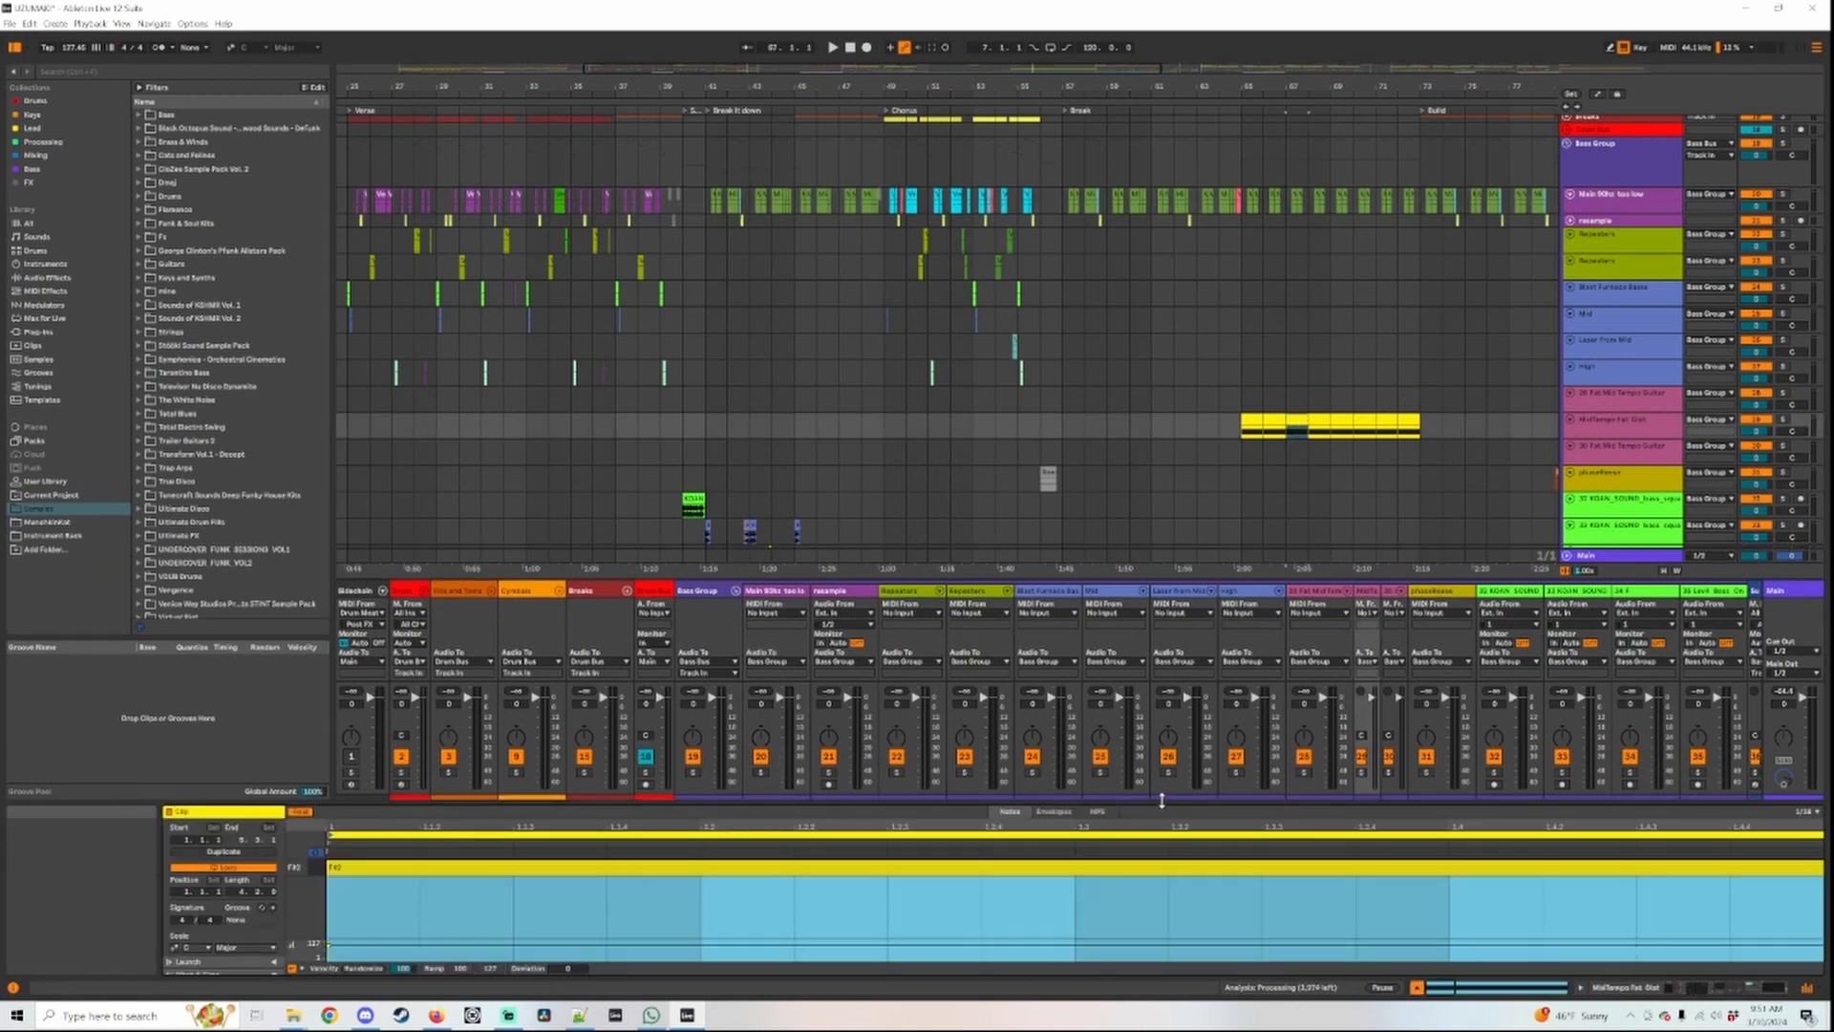
{"action": "left_click_drag", "start_coordinate": [1165, 812], "coordinate": [1165, 708]}
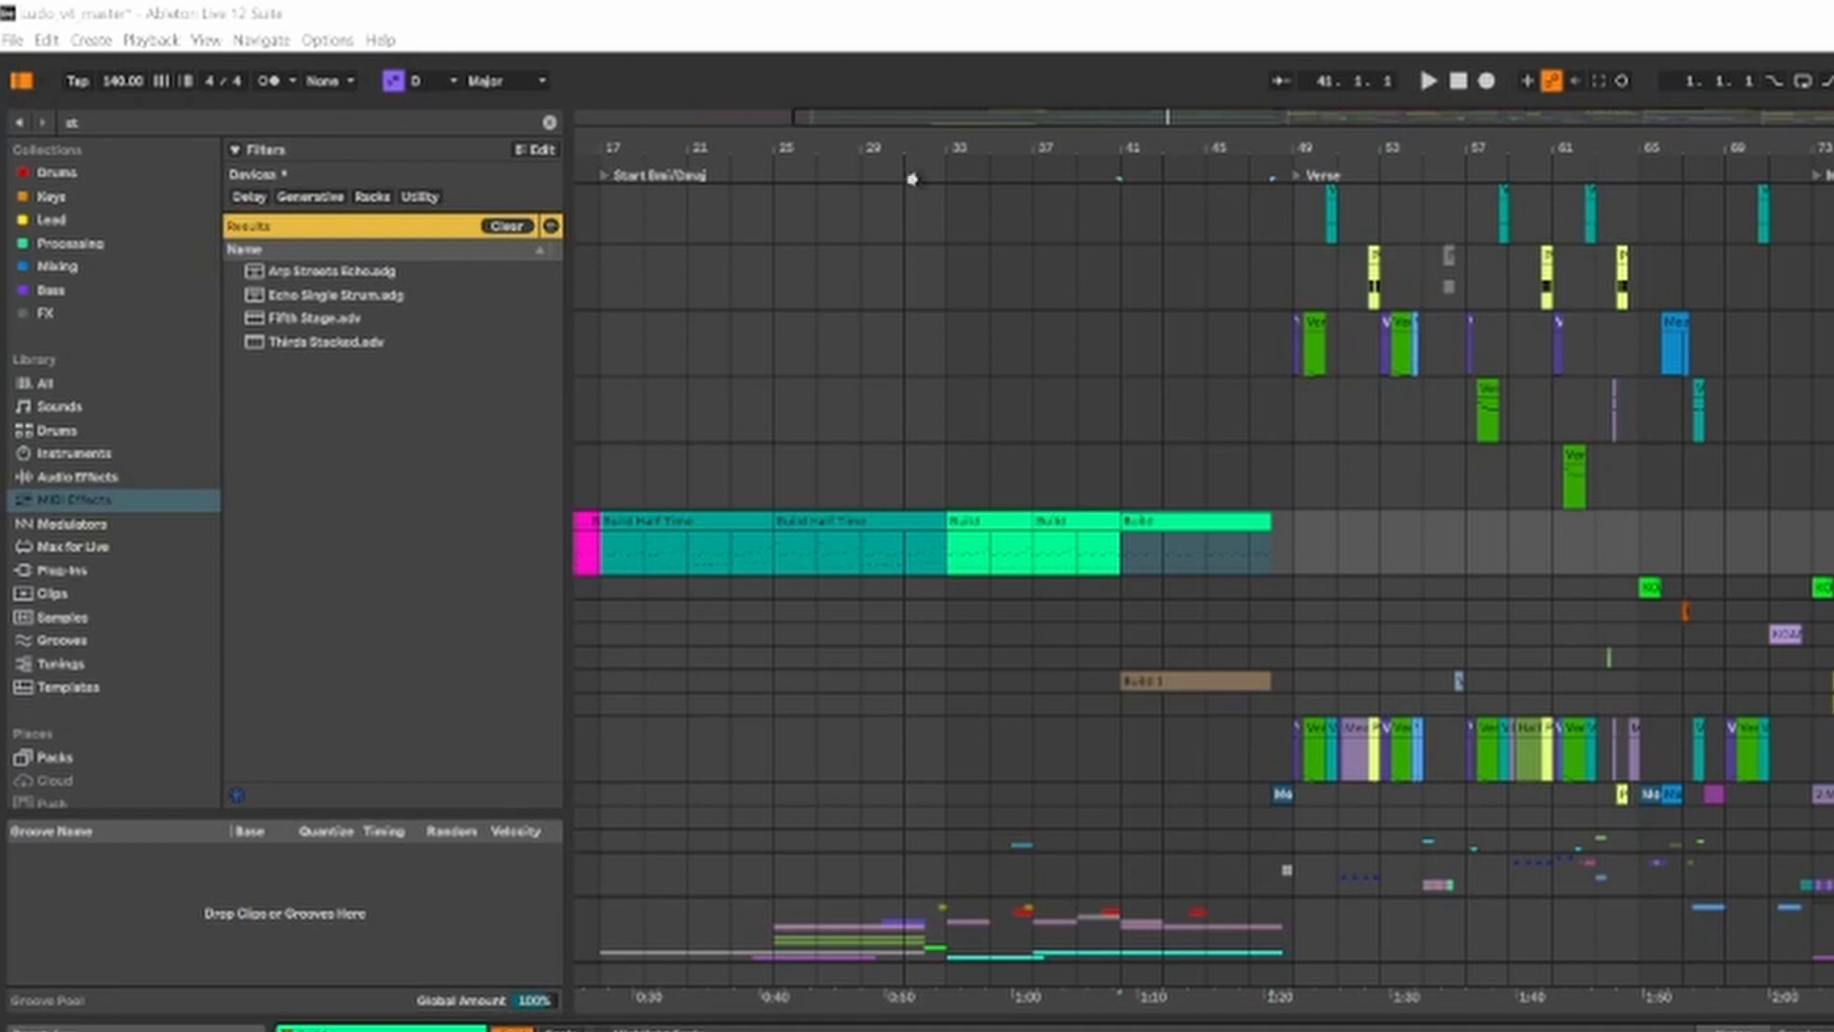
Step: Check the root-note choices of the song scale and open the options of the locator at bar 17 in the arrangement
{"action": "left_click", "coordinate": [448, 82]}
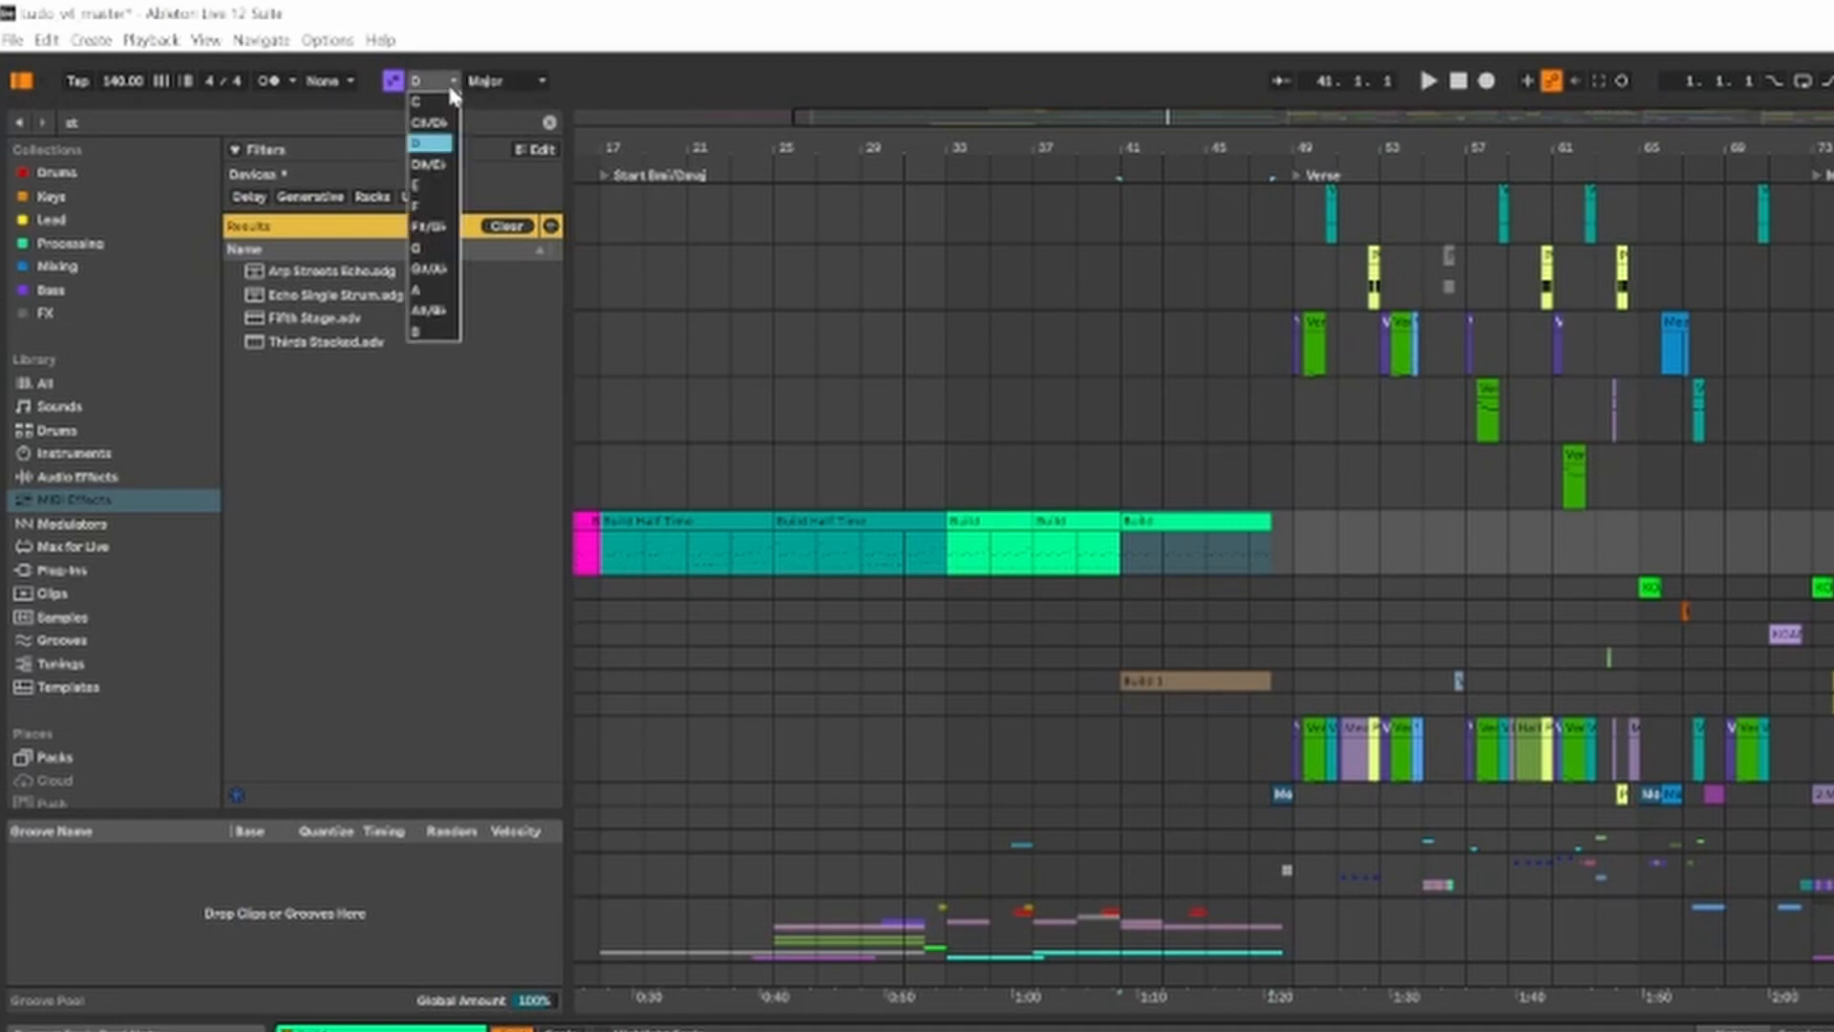
{"action": "left_click", "coordinate": [447, 83]}
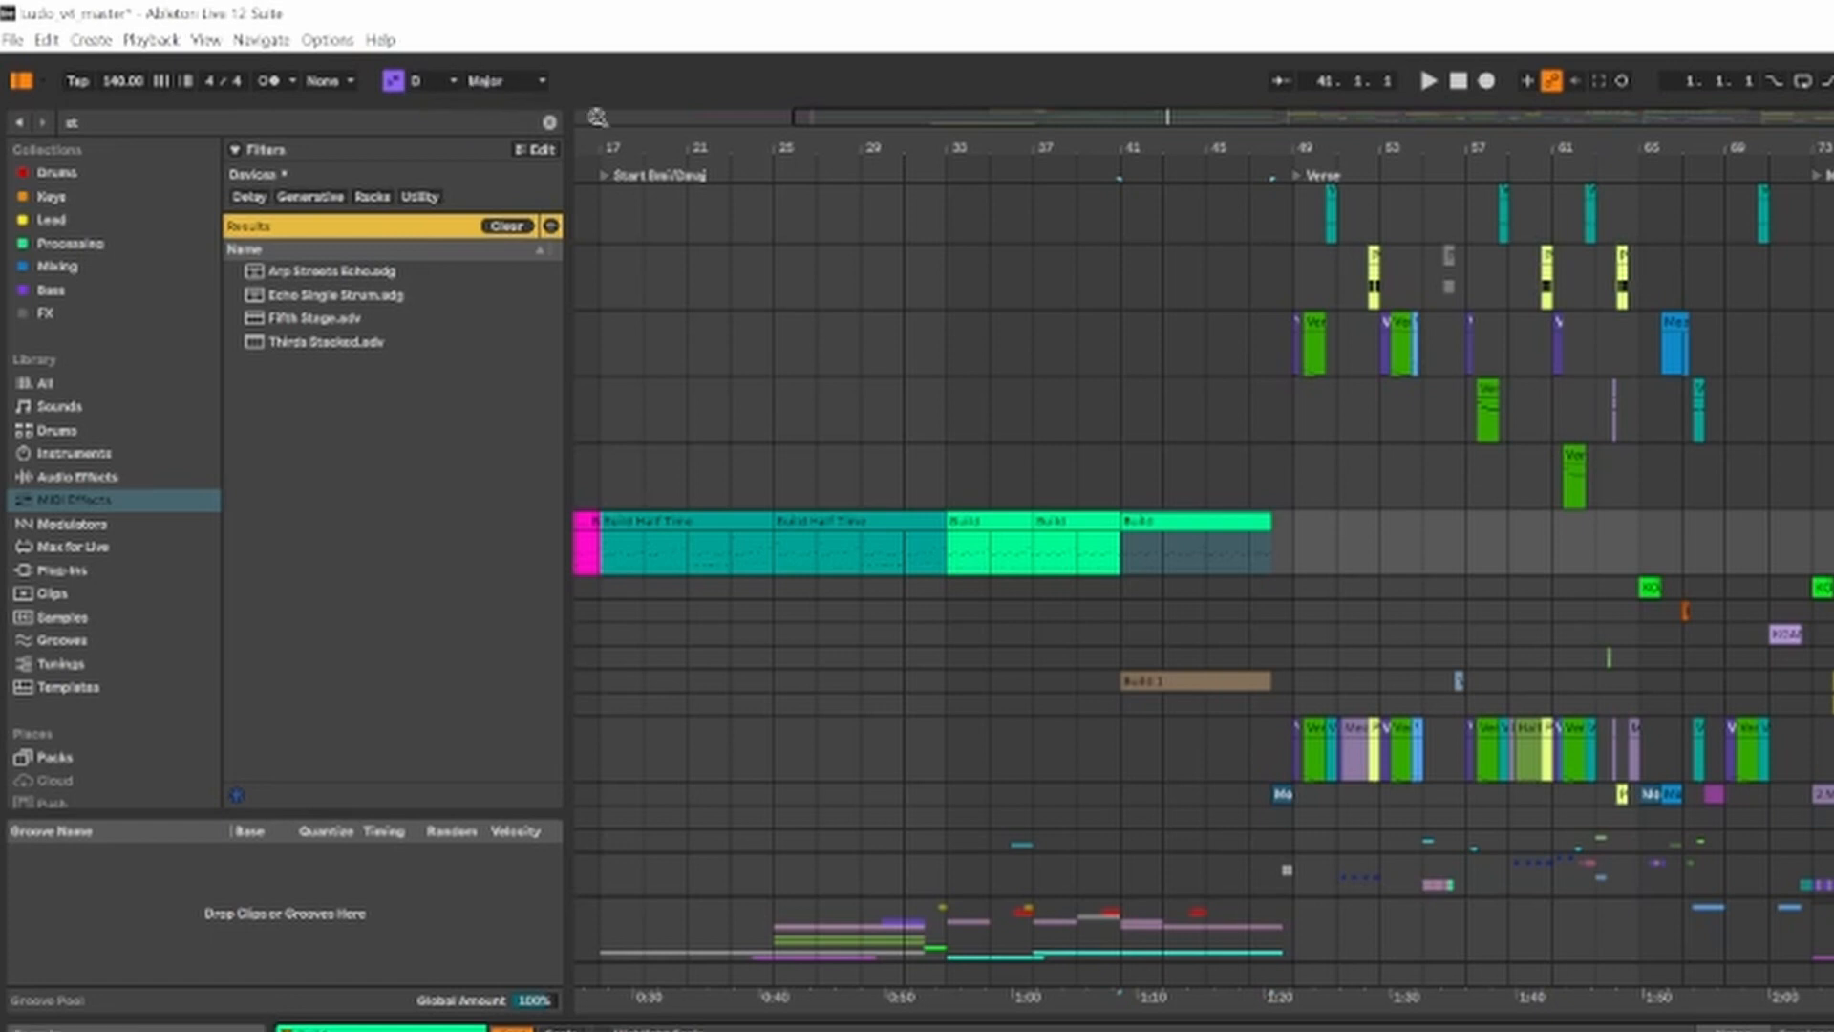
{"action": "left_click_drag", "start_coordinate": [1086, 143], "coordinate": [1244, 140]}
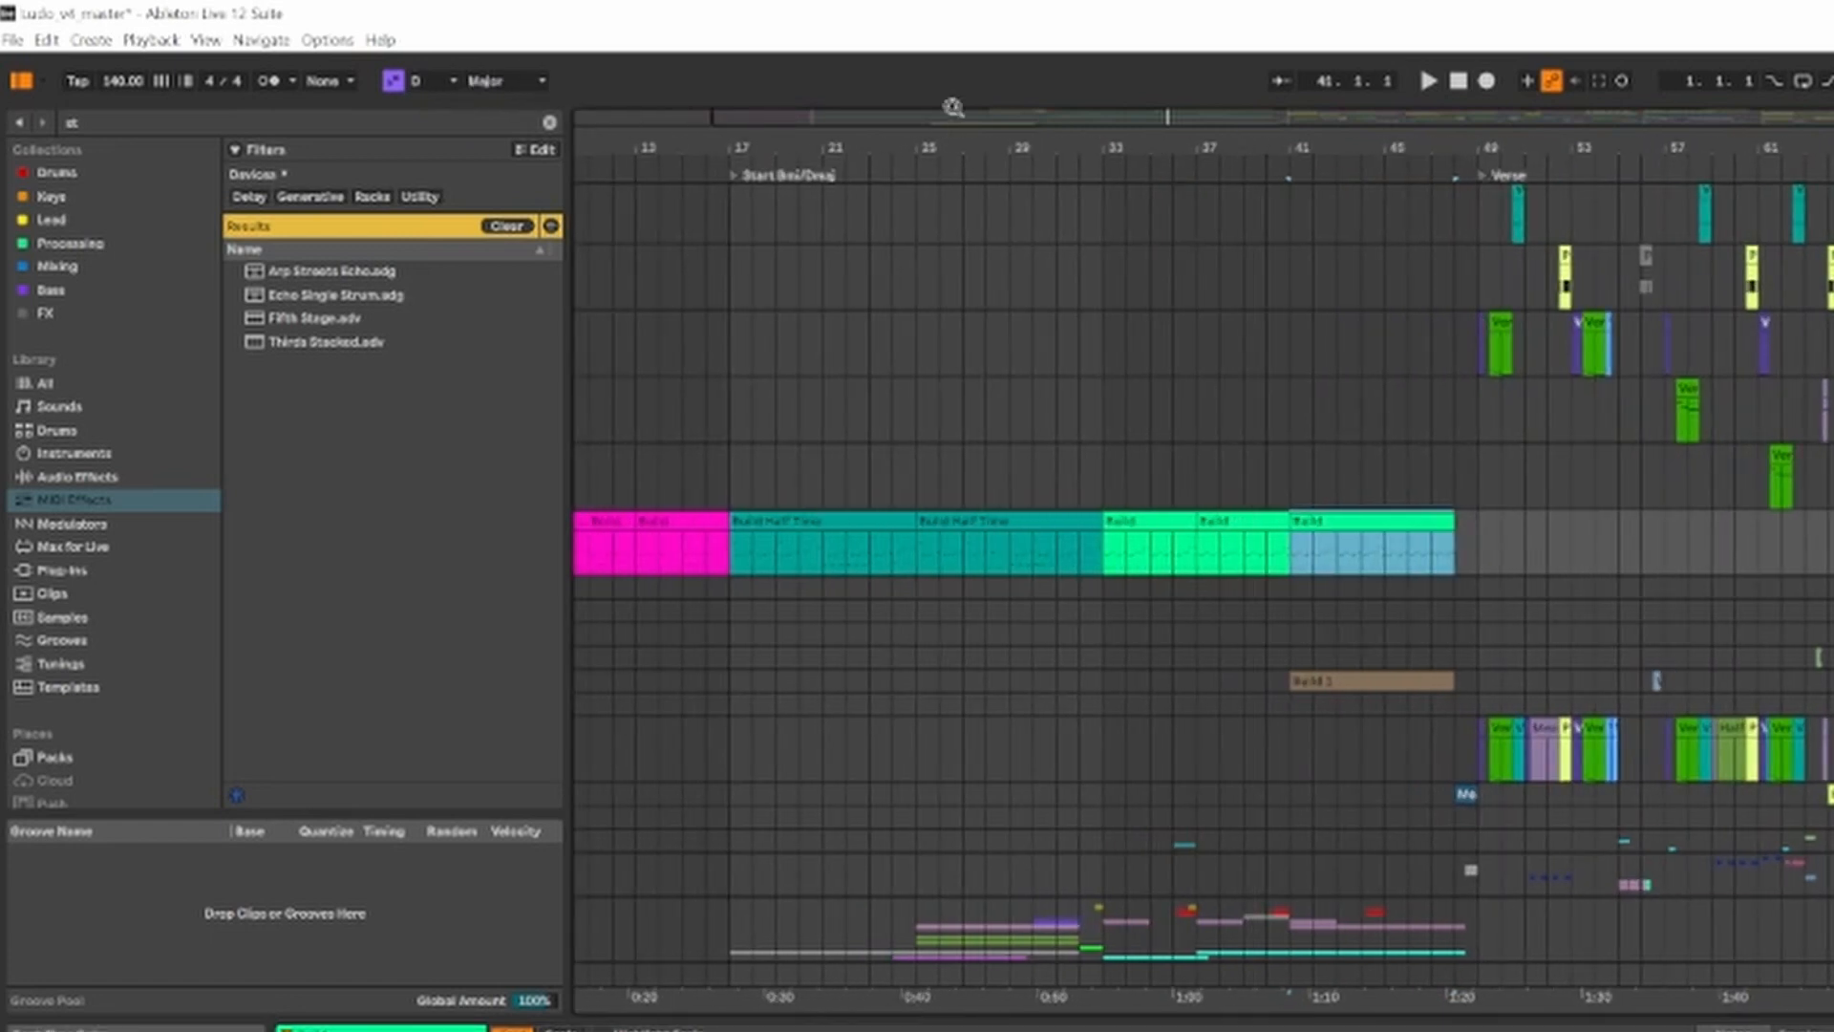
{"action": "left_click_drag", "start_coordinate": [770, 150], "coordinate": [1013, 229]}
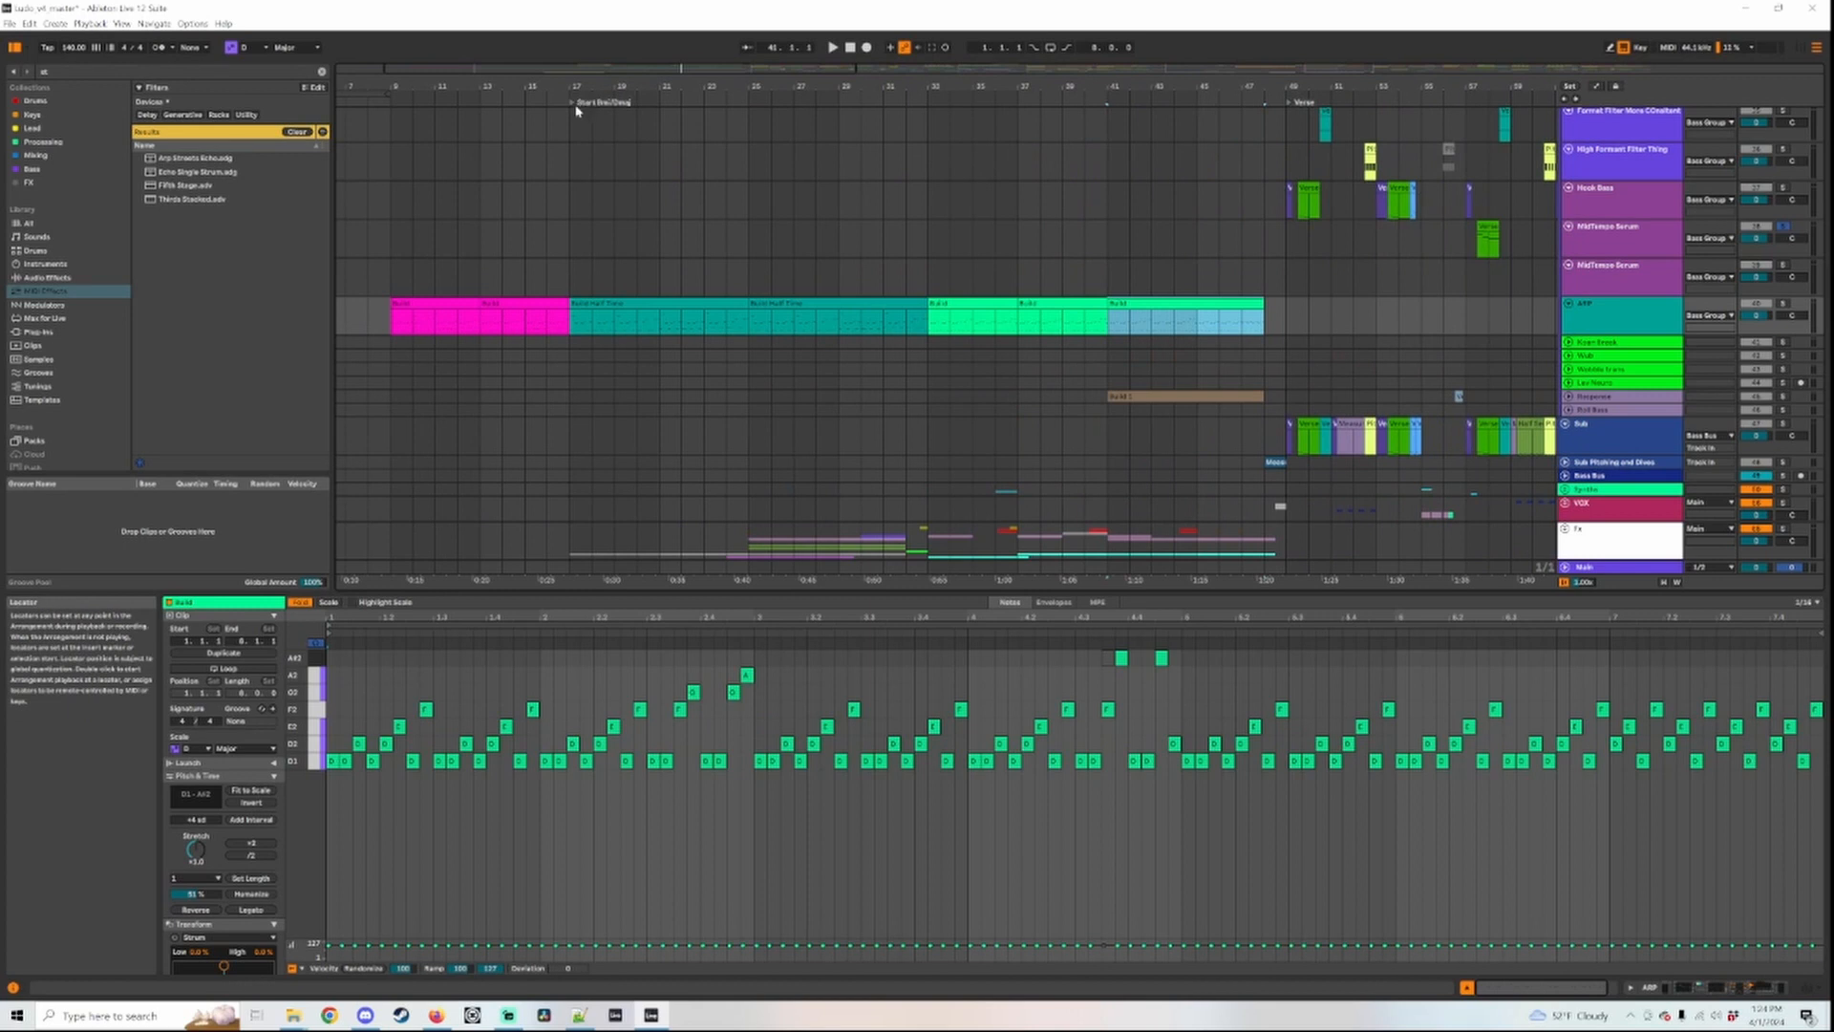
{"action": "right_click", "coordinate": [574, 102]}
{"action": "left_click", "coordinate": [597, 122]}
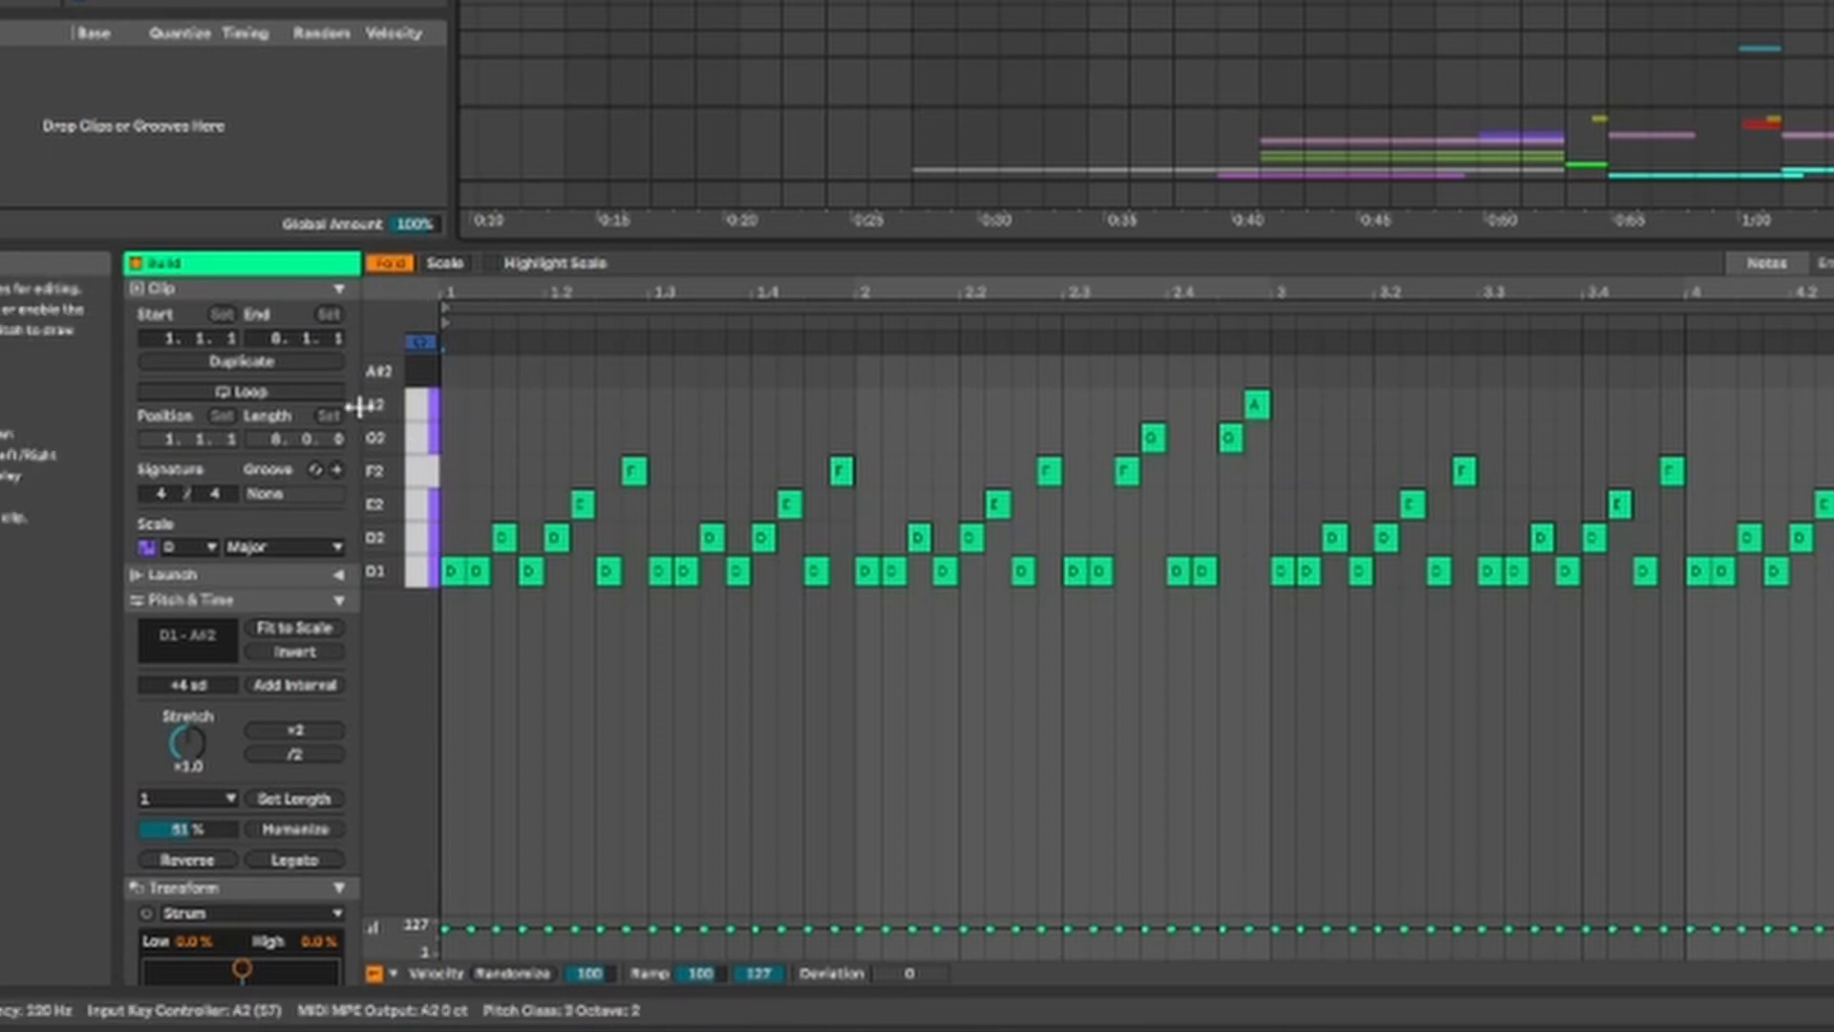
Step: Unfold the Build clip's piano roll to all keys and focus on its first beats
{"action": "left_click", "coordinate": [390, 265]}
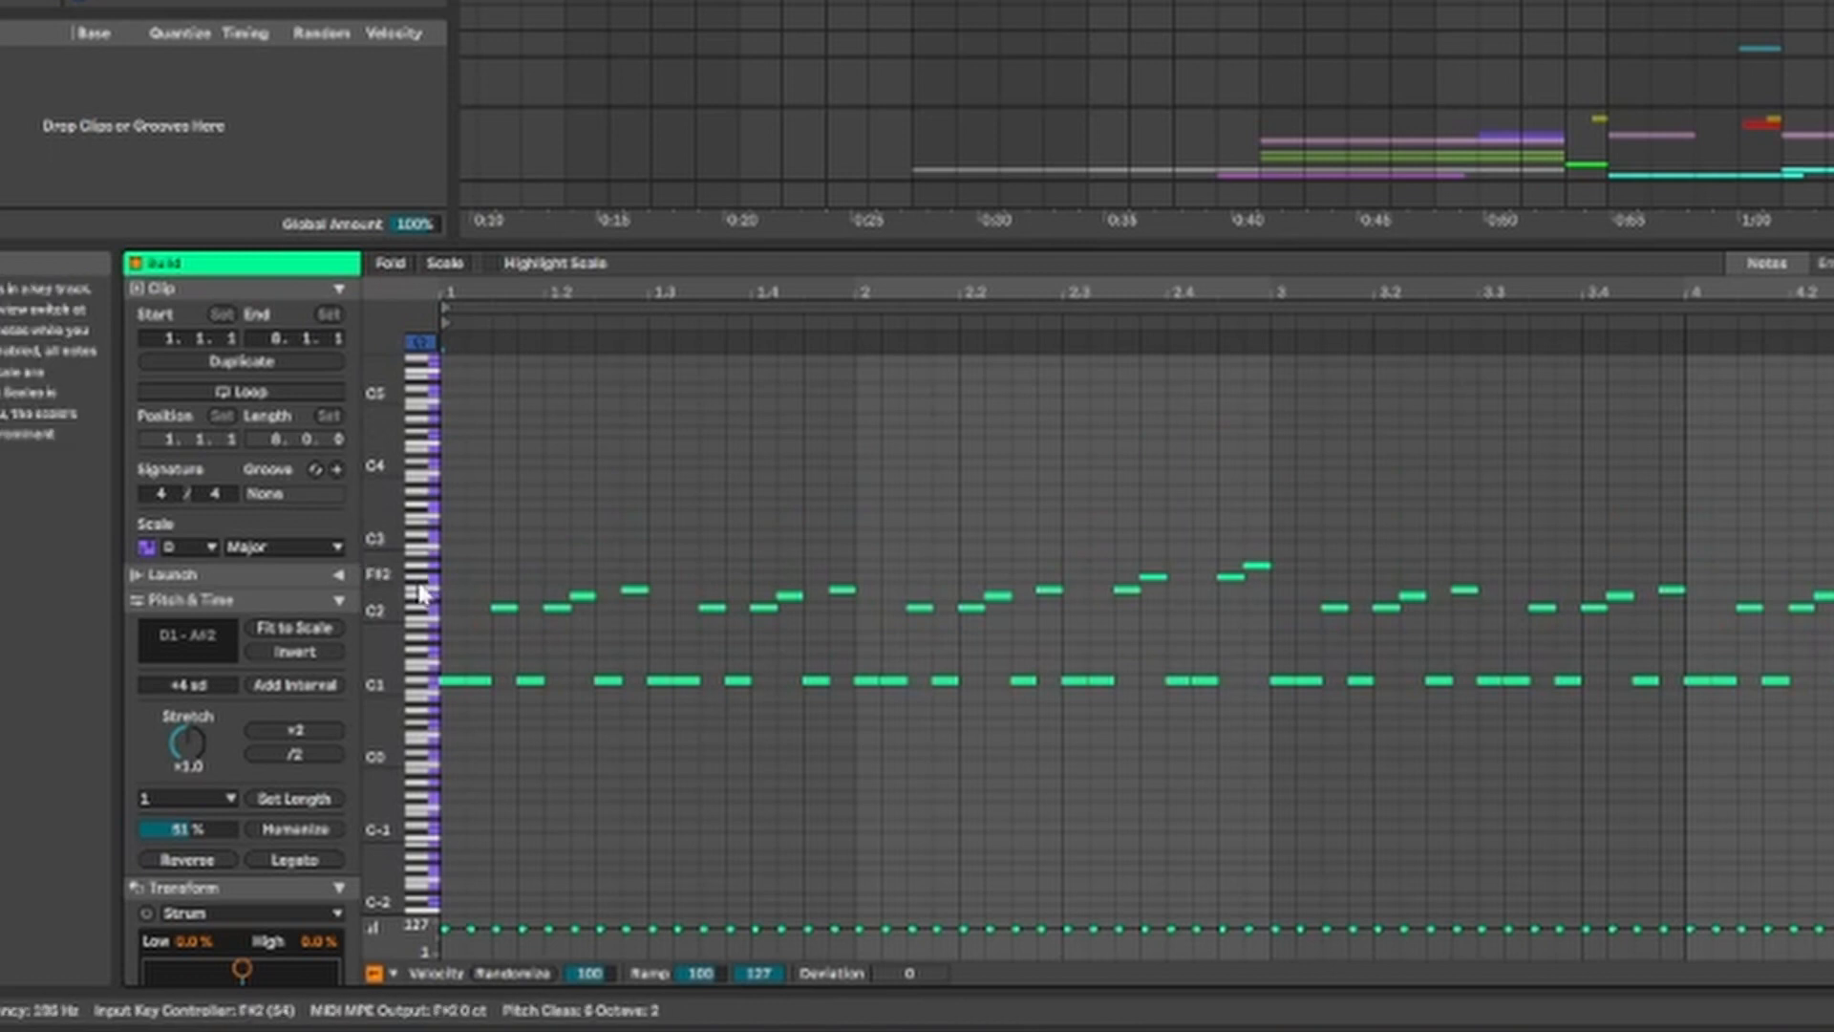
{"action": "scroll", "coordinate": [458, 602], "scroll_direction": "up", "scroll_amount": 5}
{"action": "left_click", "coordinate": [509, 604]}
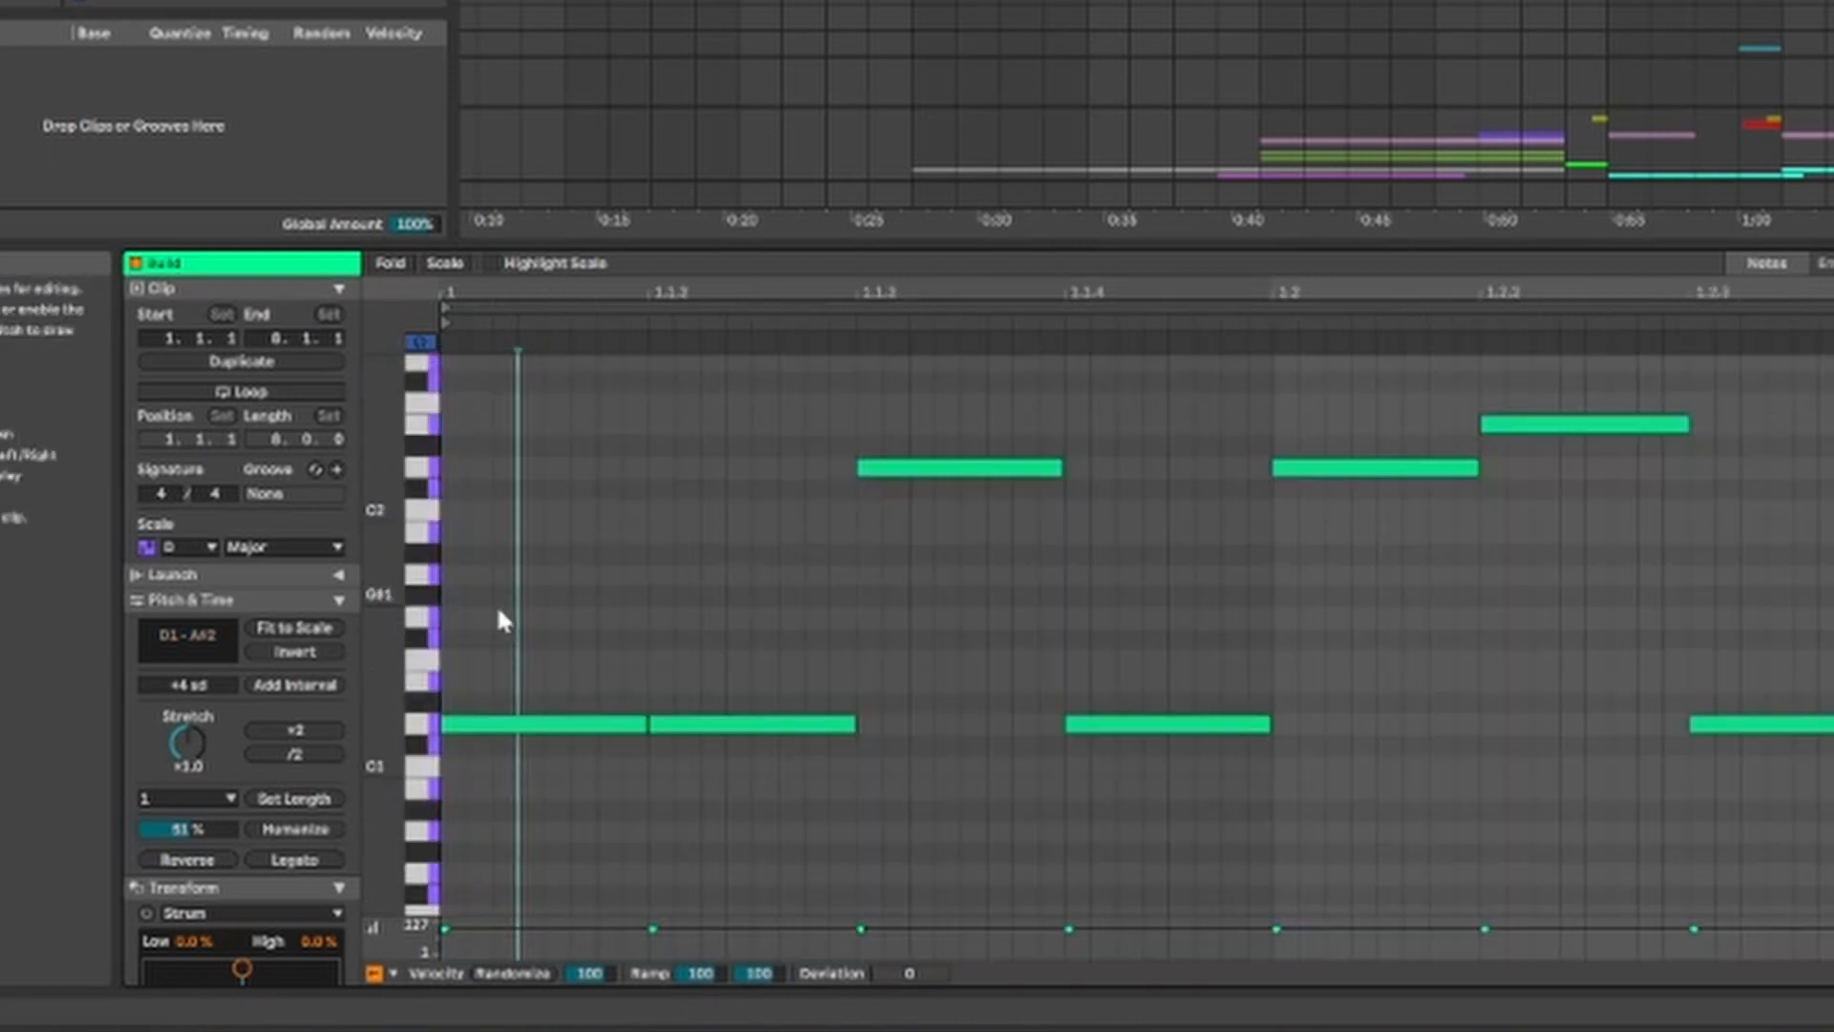
Step: Preview the Build clip's piano roll reduced to scale notes, and preview it with the D Major scale highlighted
{"action": "left_click", "coordinate": [444, 263]}
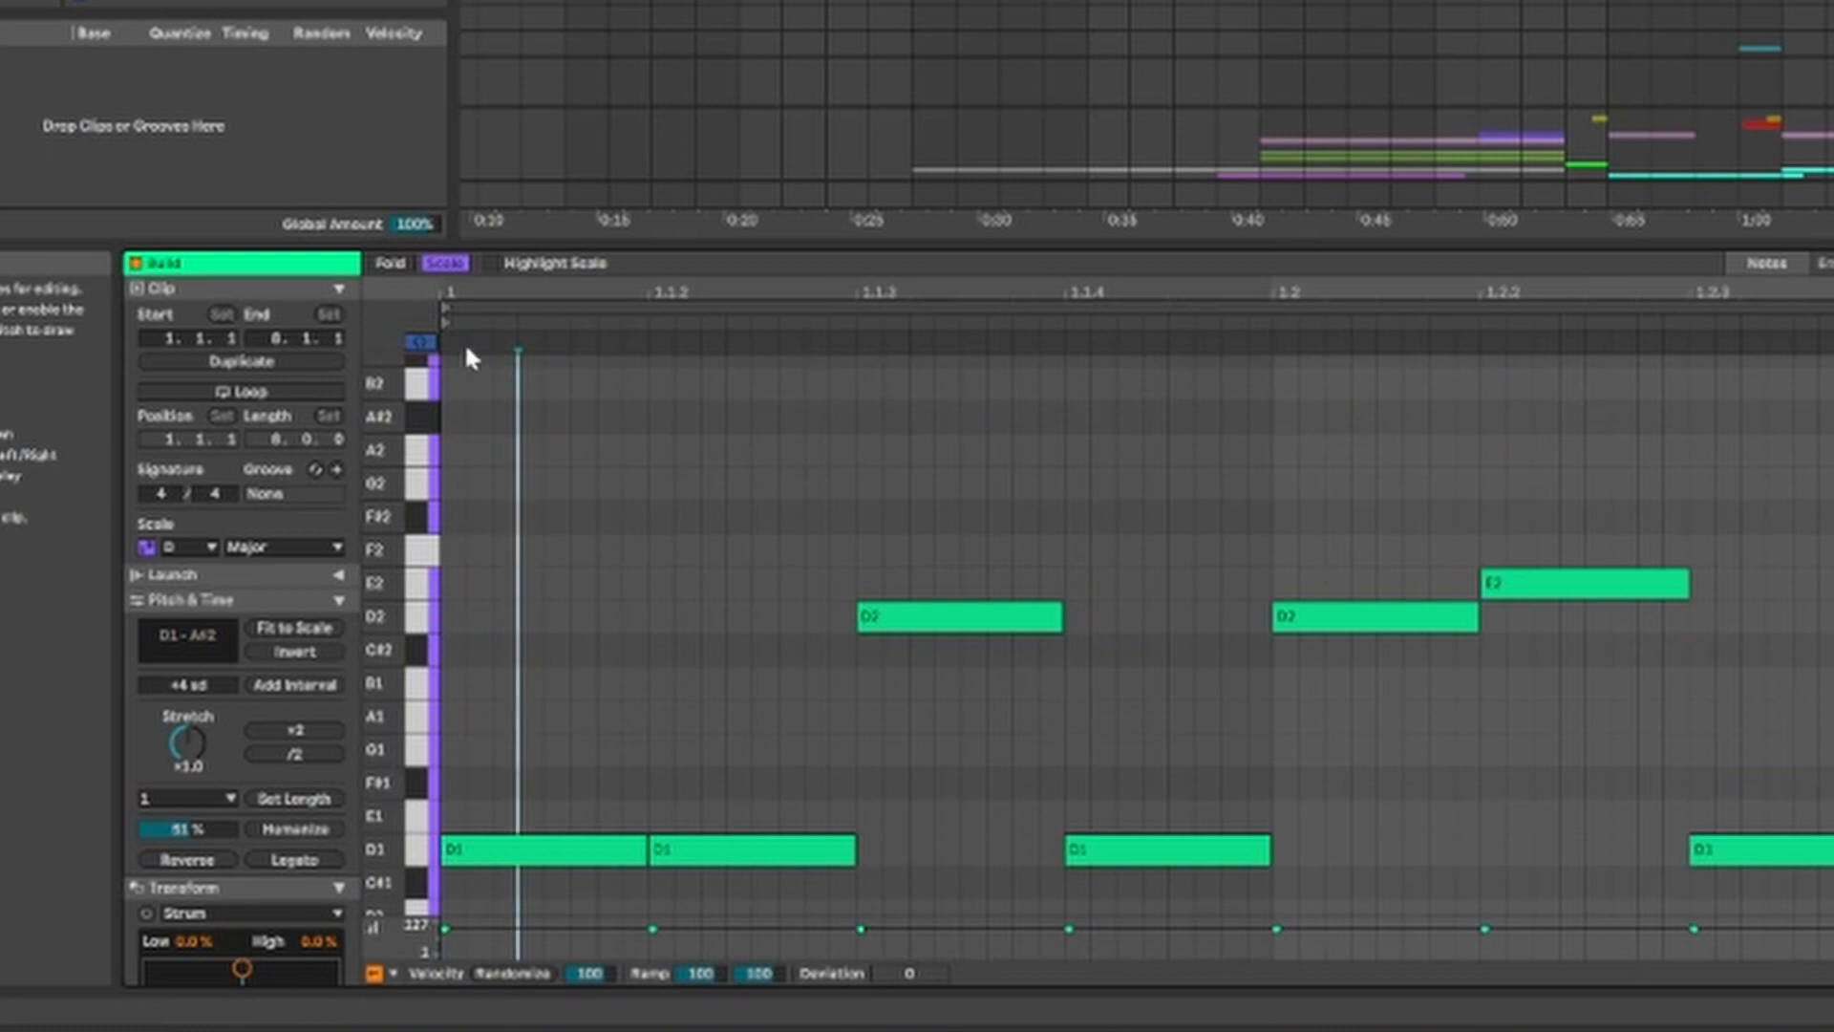
{"action": "left_click", "coordinate": [445, 263]}
{"action": "left_click", "coordinate": [491, 264]}
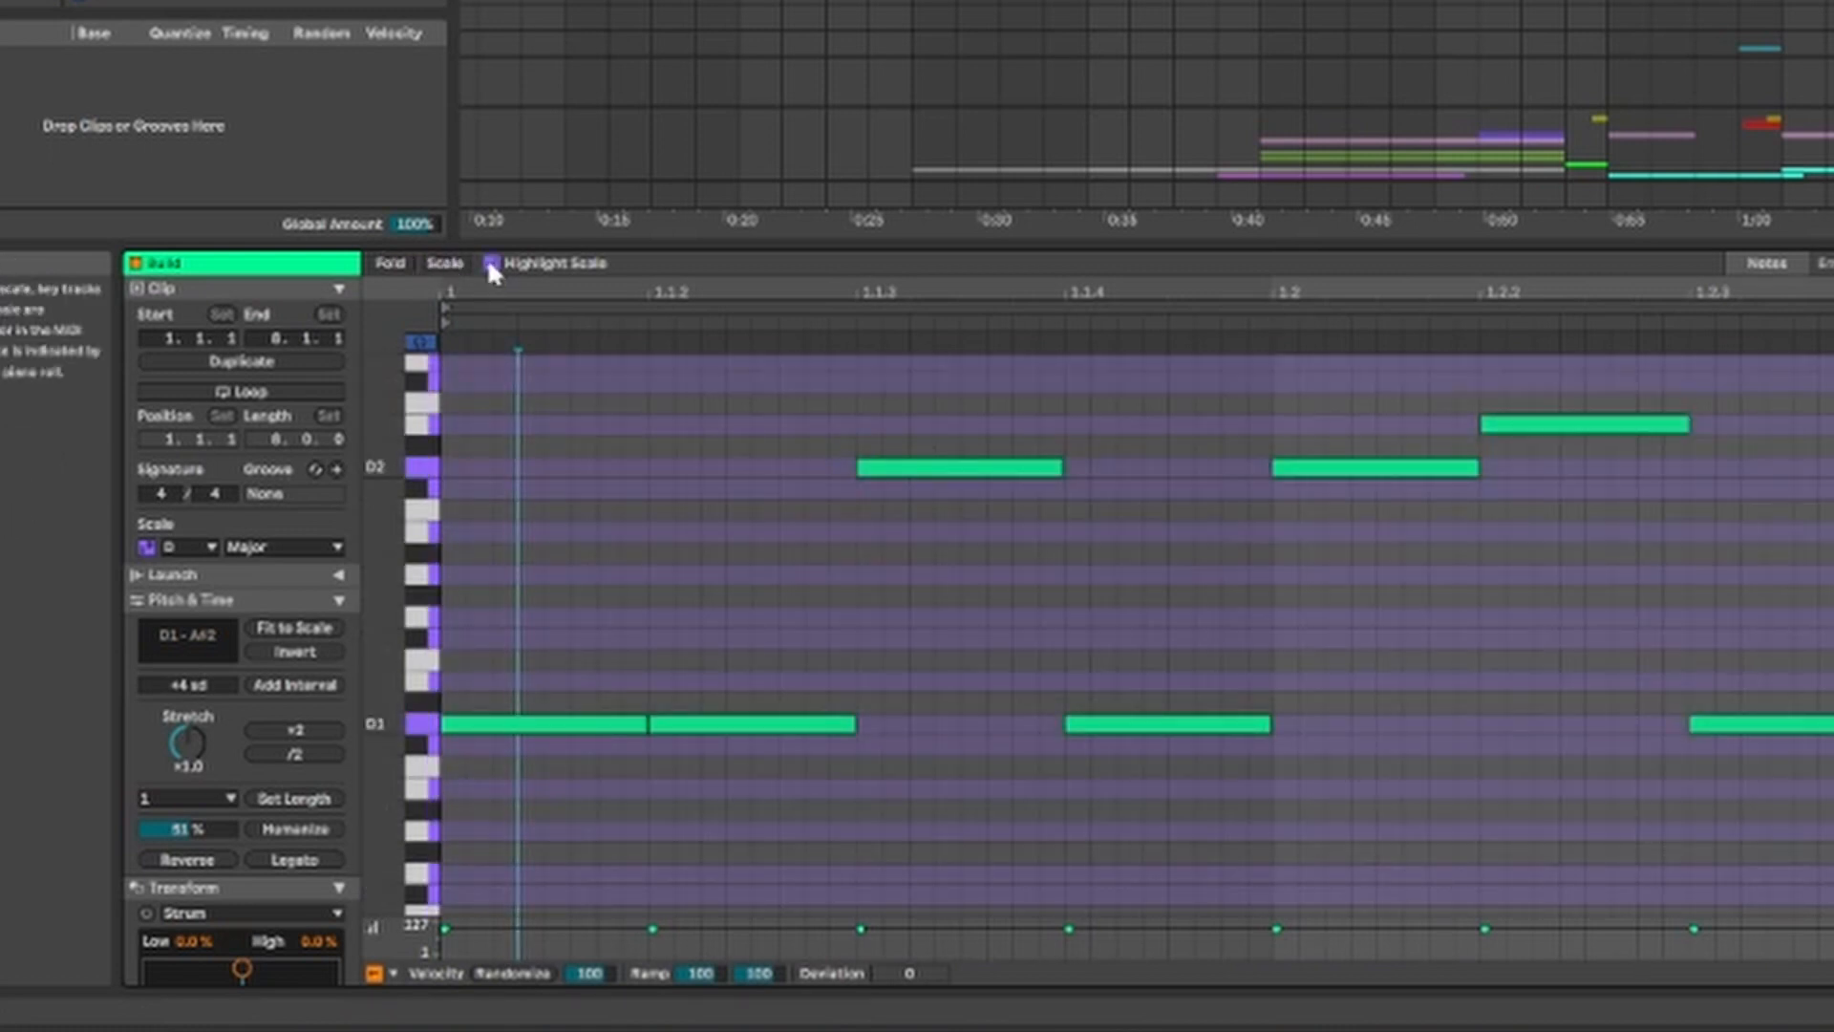
{"action": "left_click", "coordinate": [488, 268]}
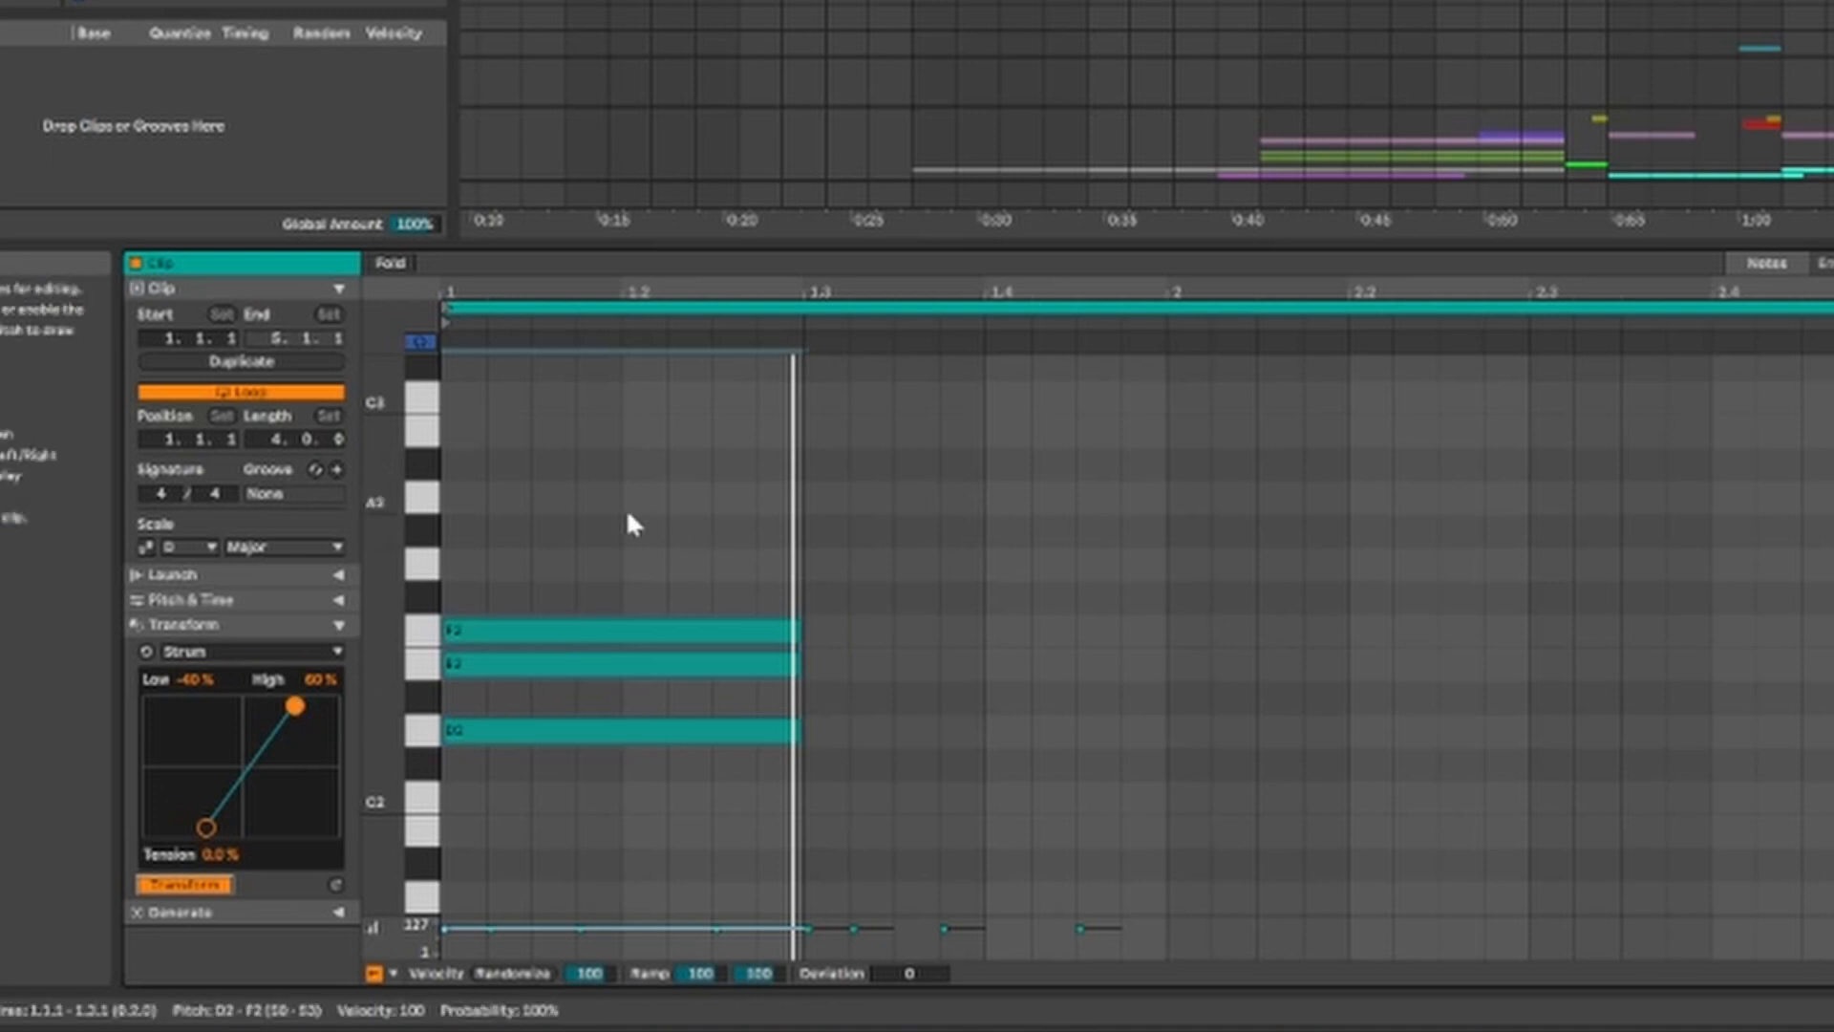
Step: Try the Strum transformation on the three-note D2, E2, F2 chord with Low -40 % and High 38 %, and switch it off
{"action": "left_click_drag", "start_coordinate": [627, 516], "coordinate": [685, 849]}
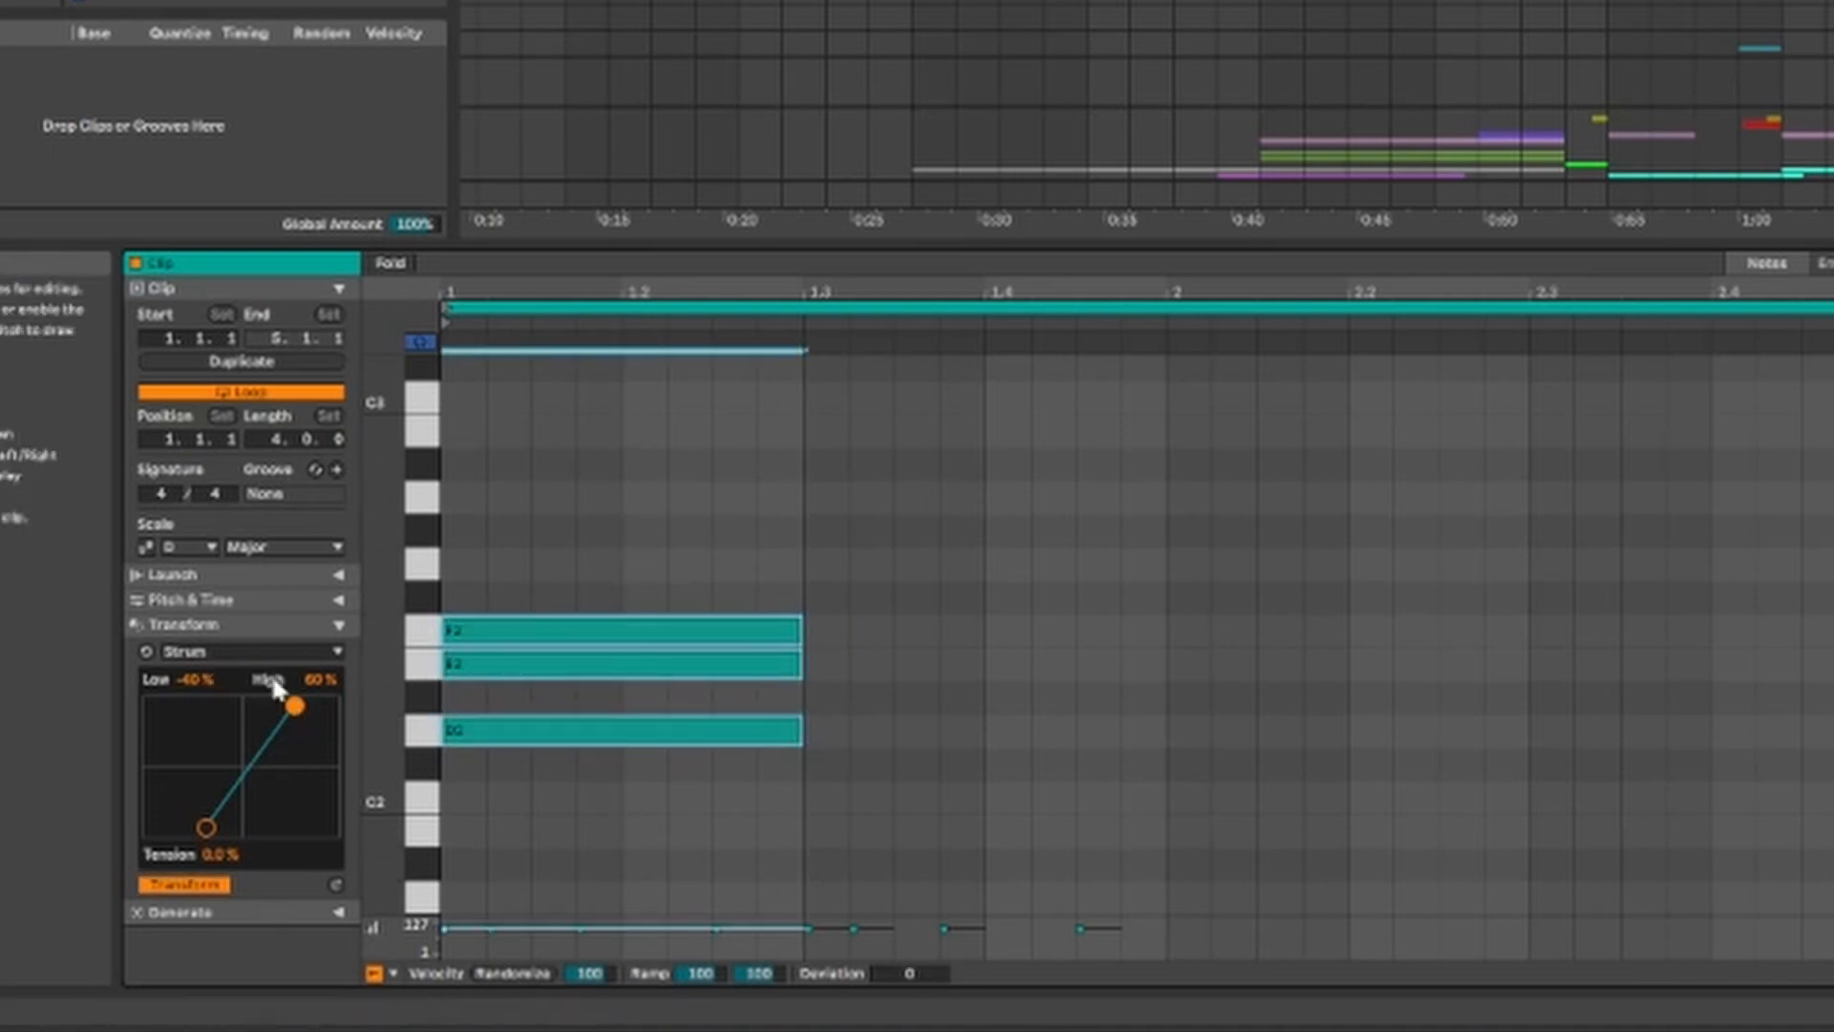
{"action": "left_click_drag", "start_coordinate": [294, 712], "coordinate": [358, 718]}
{"action": "left_click_drag", "start_coordinate": [174, 837], "coordinate": [214, 823]}
{"action": "left_click", "coordinate": [186, 880]}
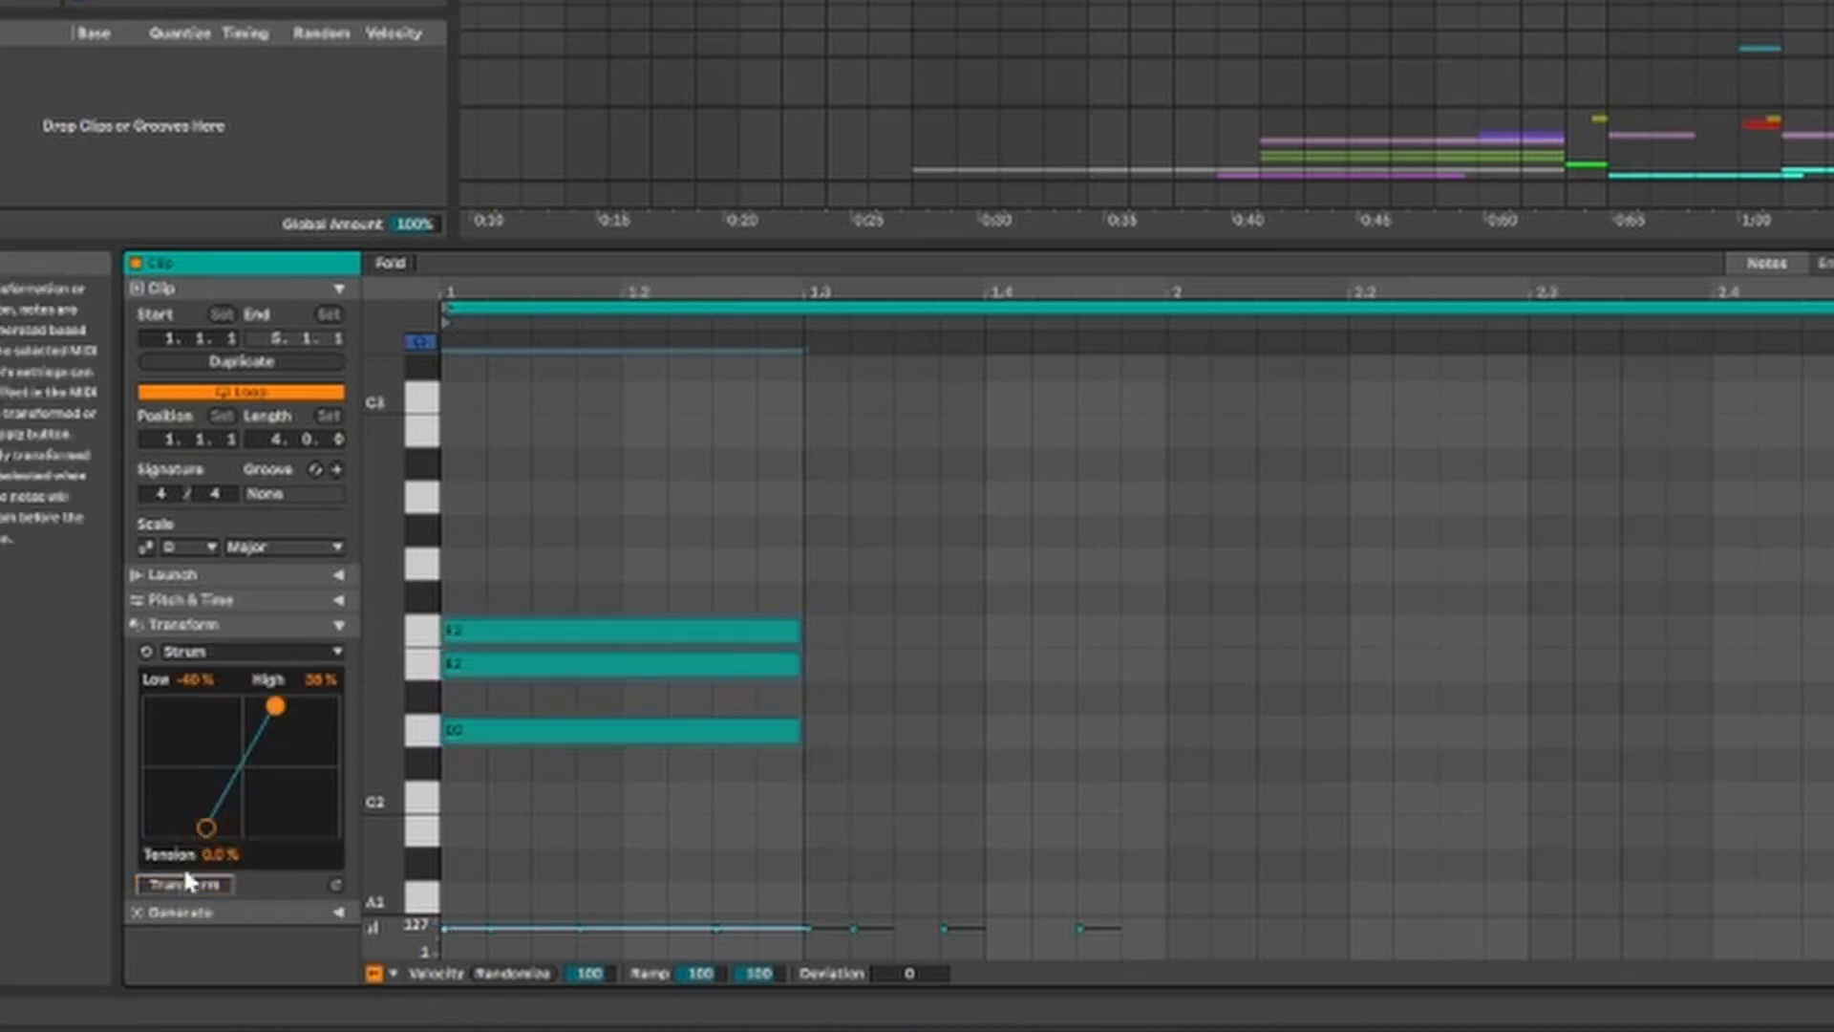
Step: Arpeggiate the chord with the Up style, 2 steps, +12 st distance and a 1/32 rate
{"action": "left_click", "coordinate": [252, 648]}
{"action": "left_click", "coordinate": [268, 696]}
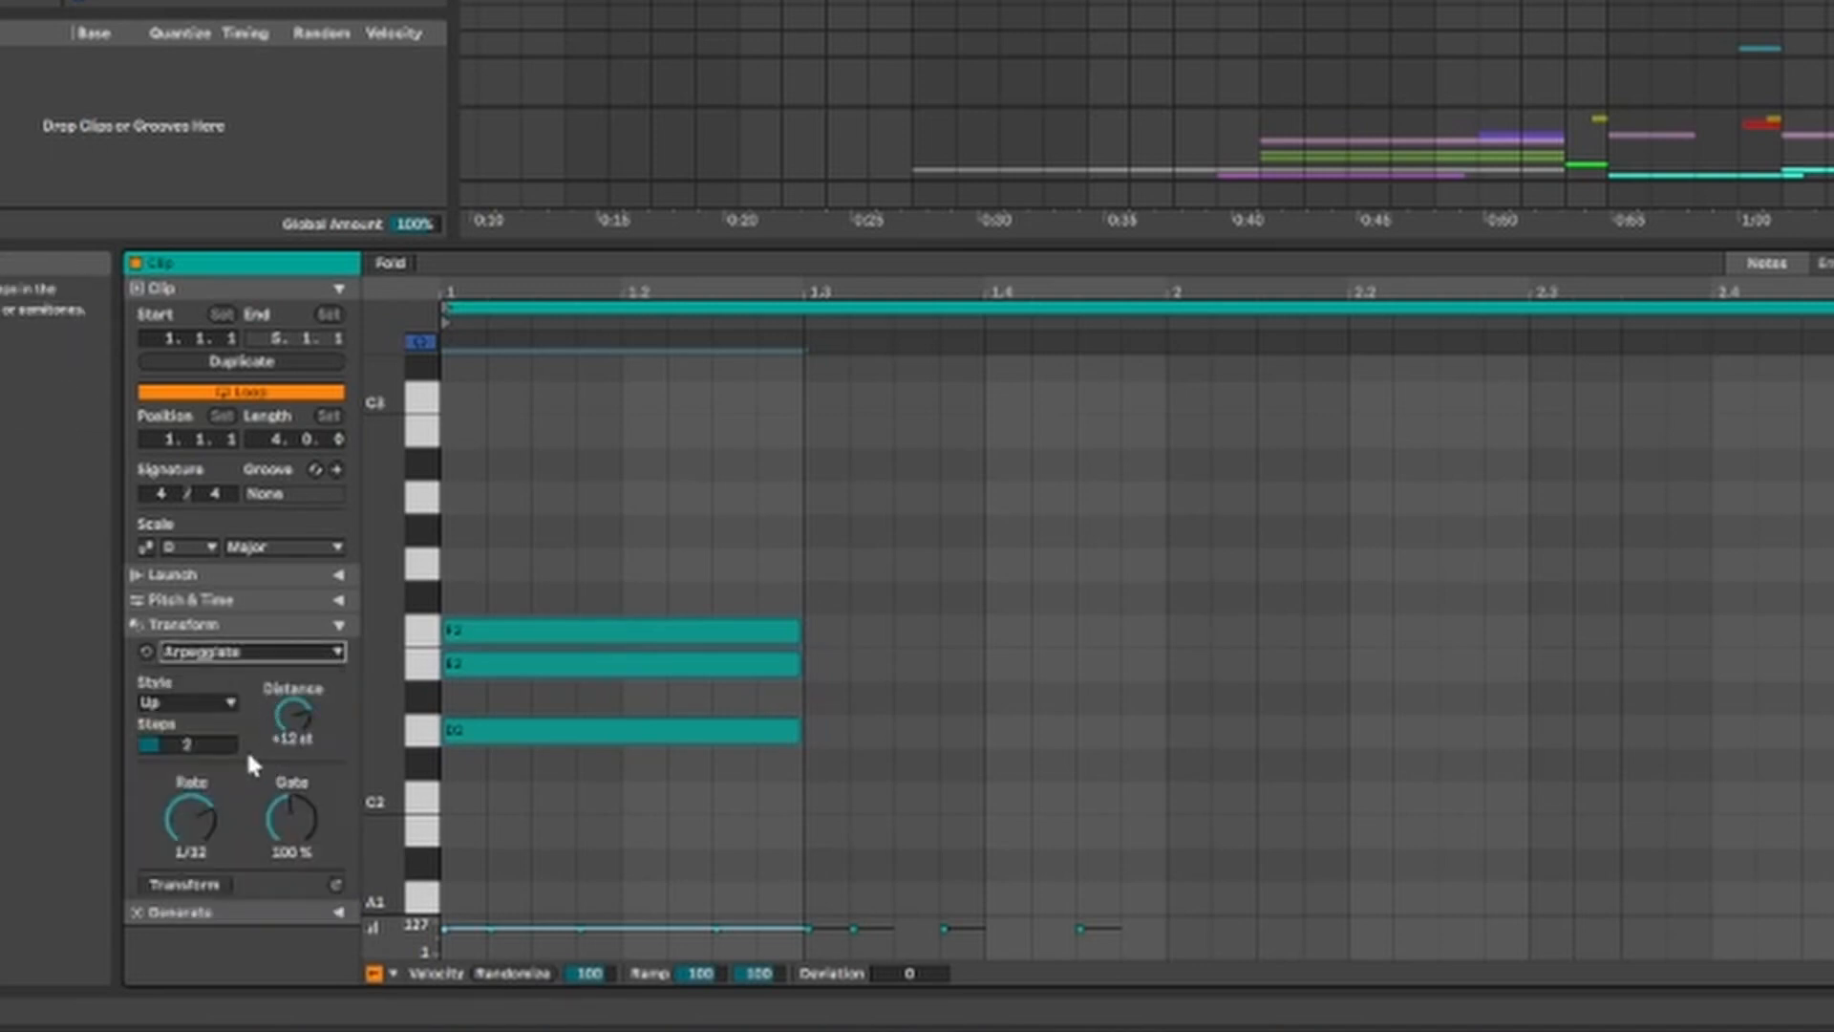
{"action": "left_click", "coordinate": [197, 879]}
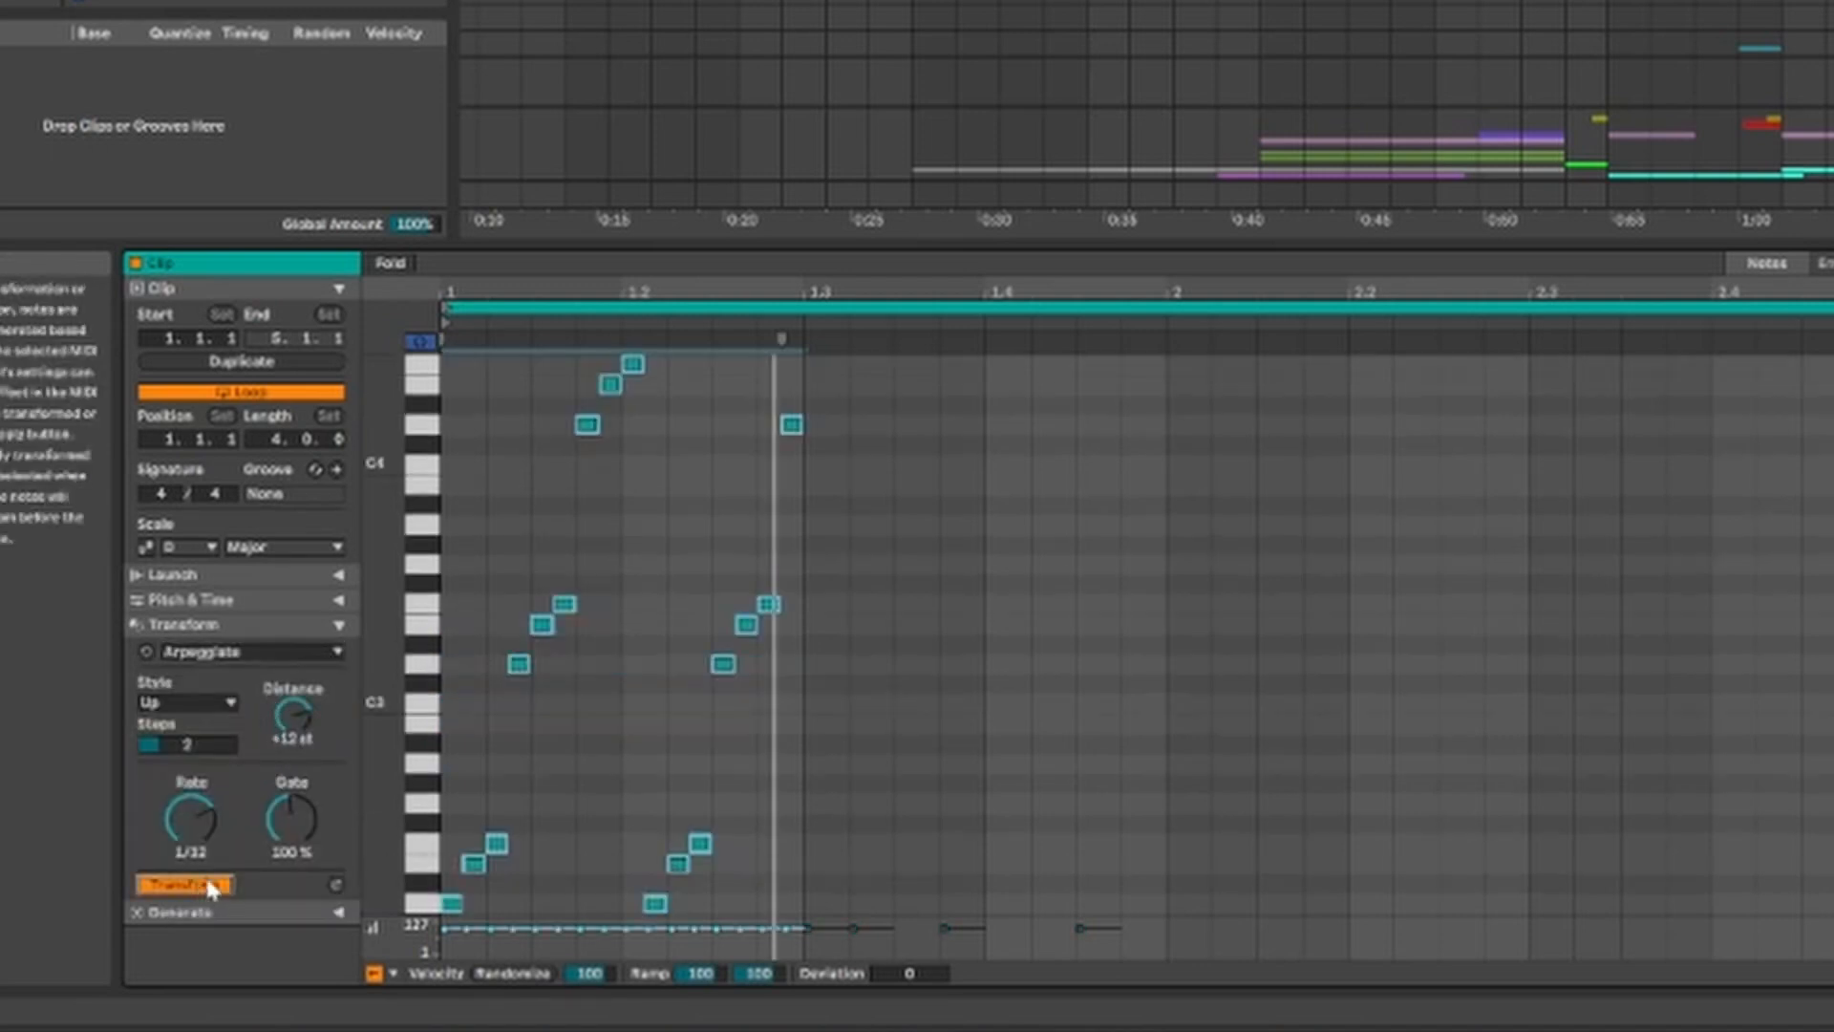
{"action": "scroll", "coordinate": [629, 740], "scroll_direction": "down", "scroll_amount": 2}
{"action": "scroll", "coordinate": [504, 434], "scroll_direction": "up", "scroll_amount": 3}
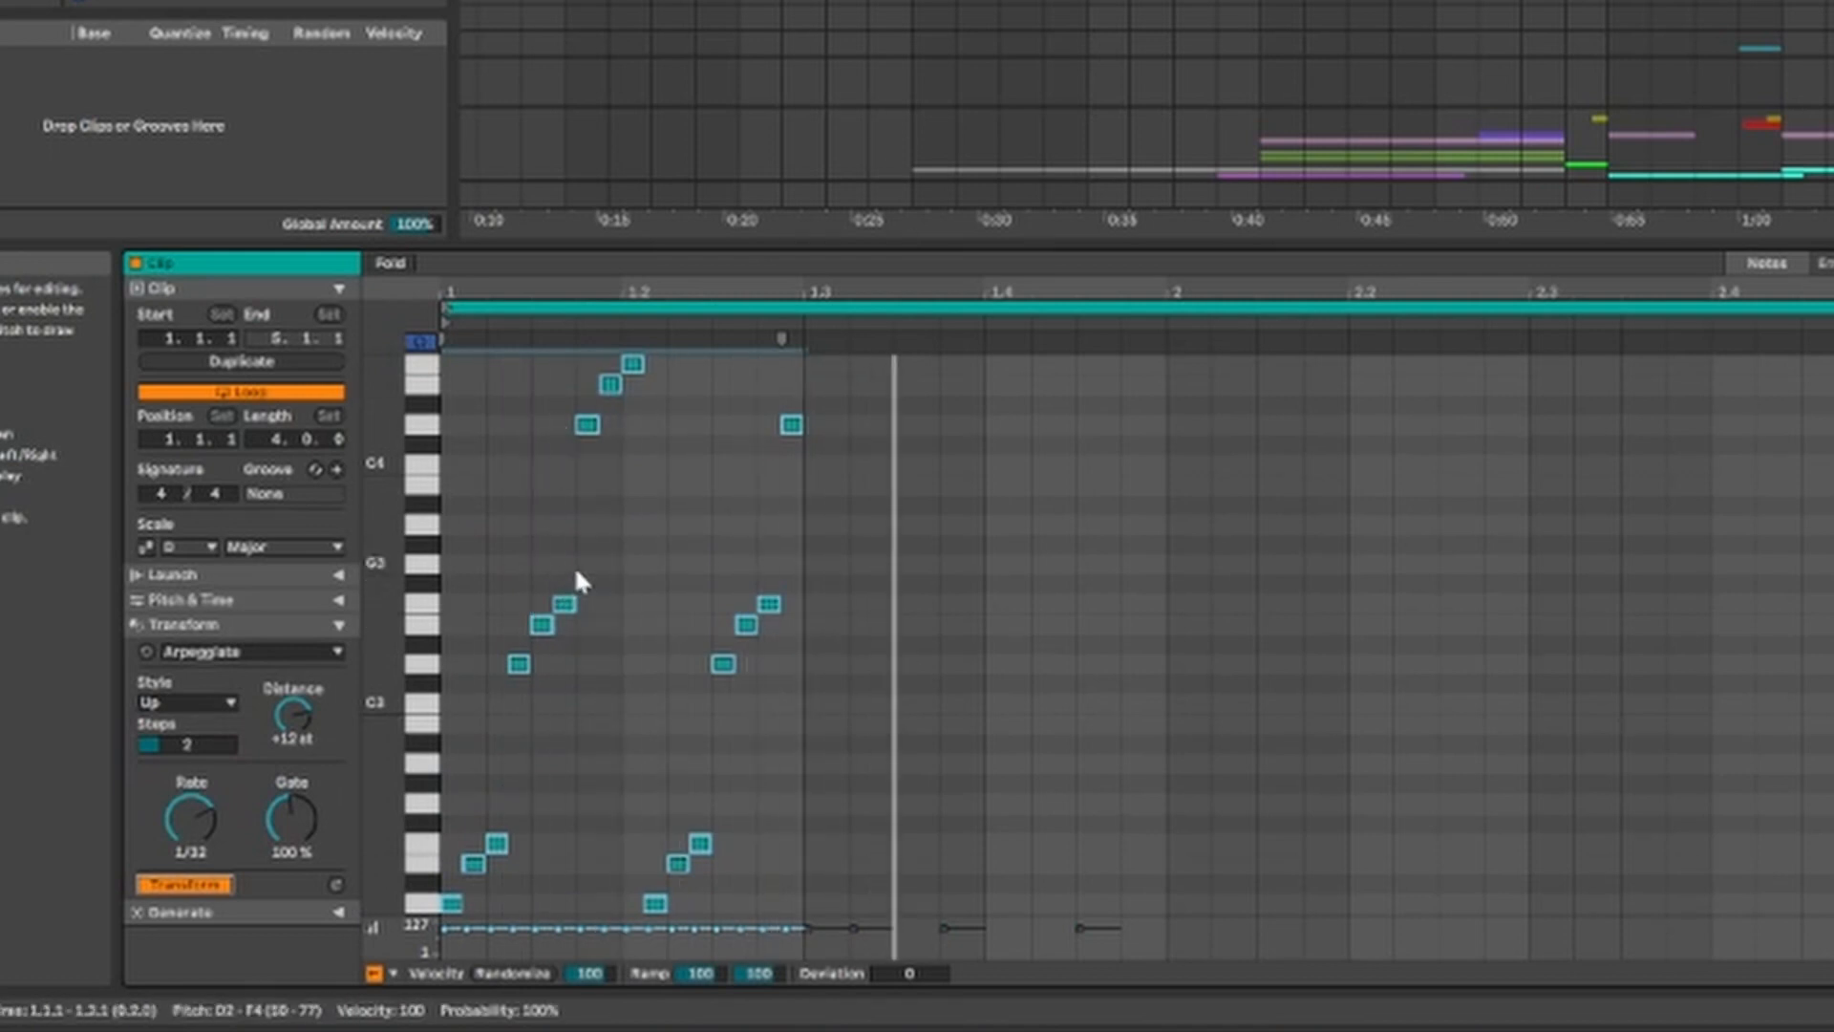
{"action": "scroll", "coordinate": [468, 716], "scroll_direction": "down", "scroll_amount": 2}
Step: Turn off the applied arpeggio, set its rate to 1/16 and apply it again
{"action": "left_click", "coordinate": [193, 879]}
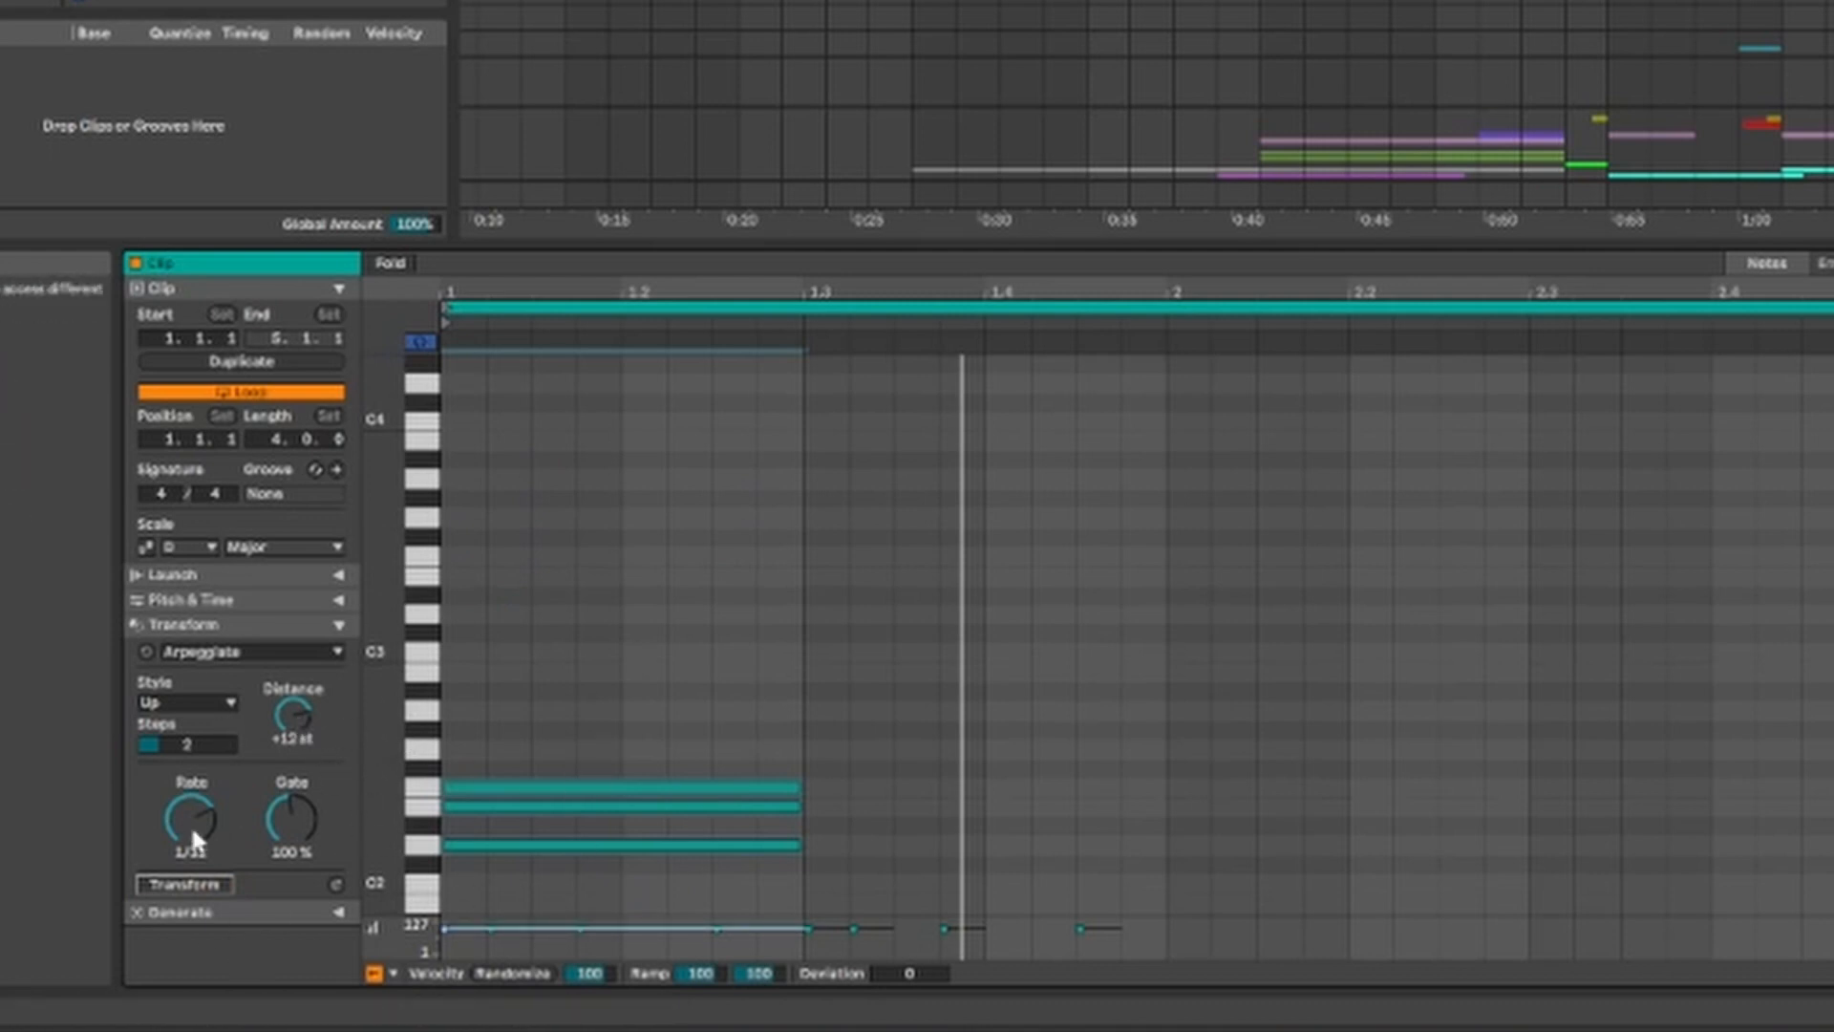
{"action": "left_click_drag", "start_coordinate": [199, 825], "coordinate": [200, 841]}
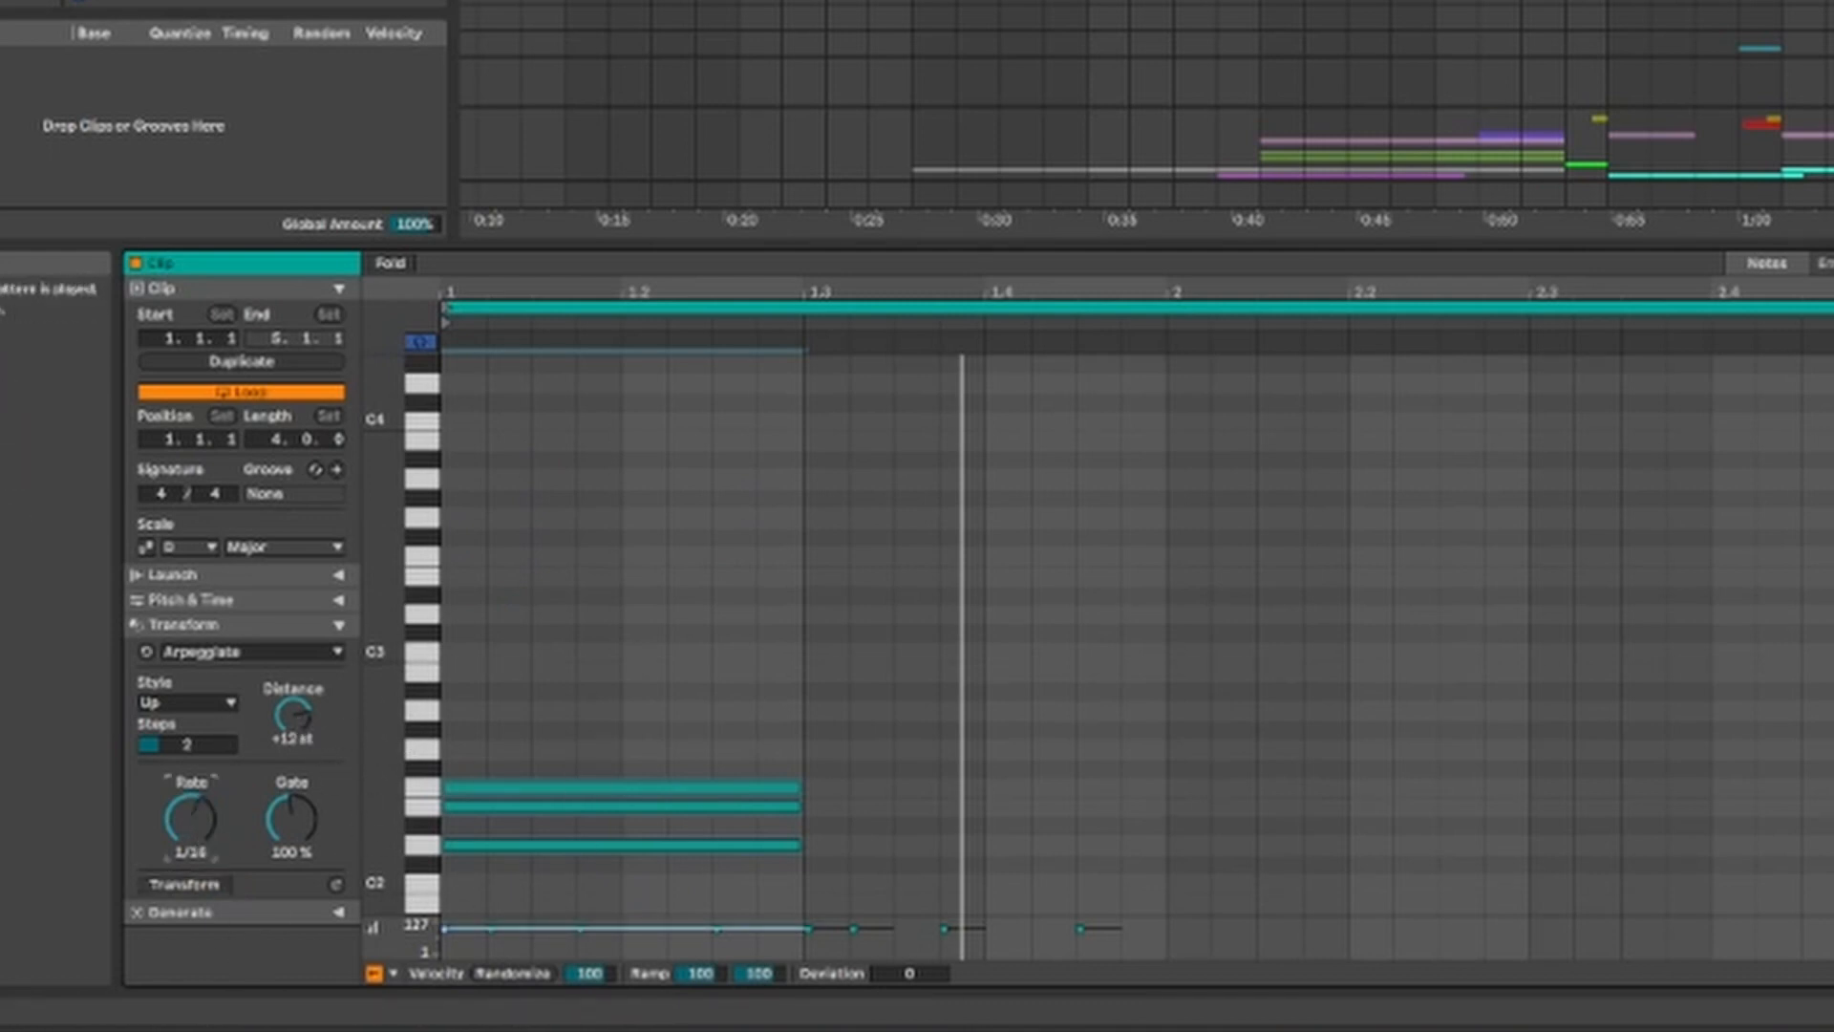
{"action": "left_click", "coordinate": [199, 875]}
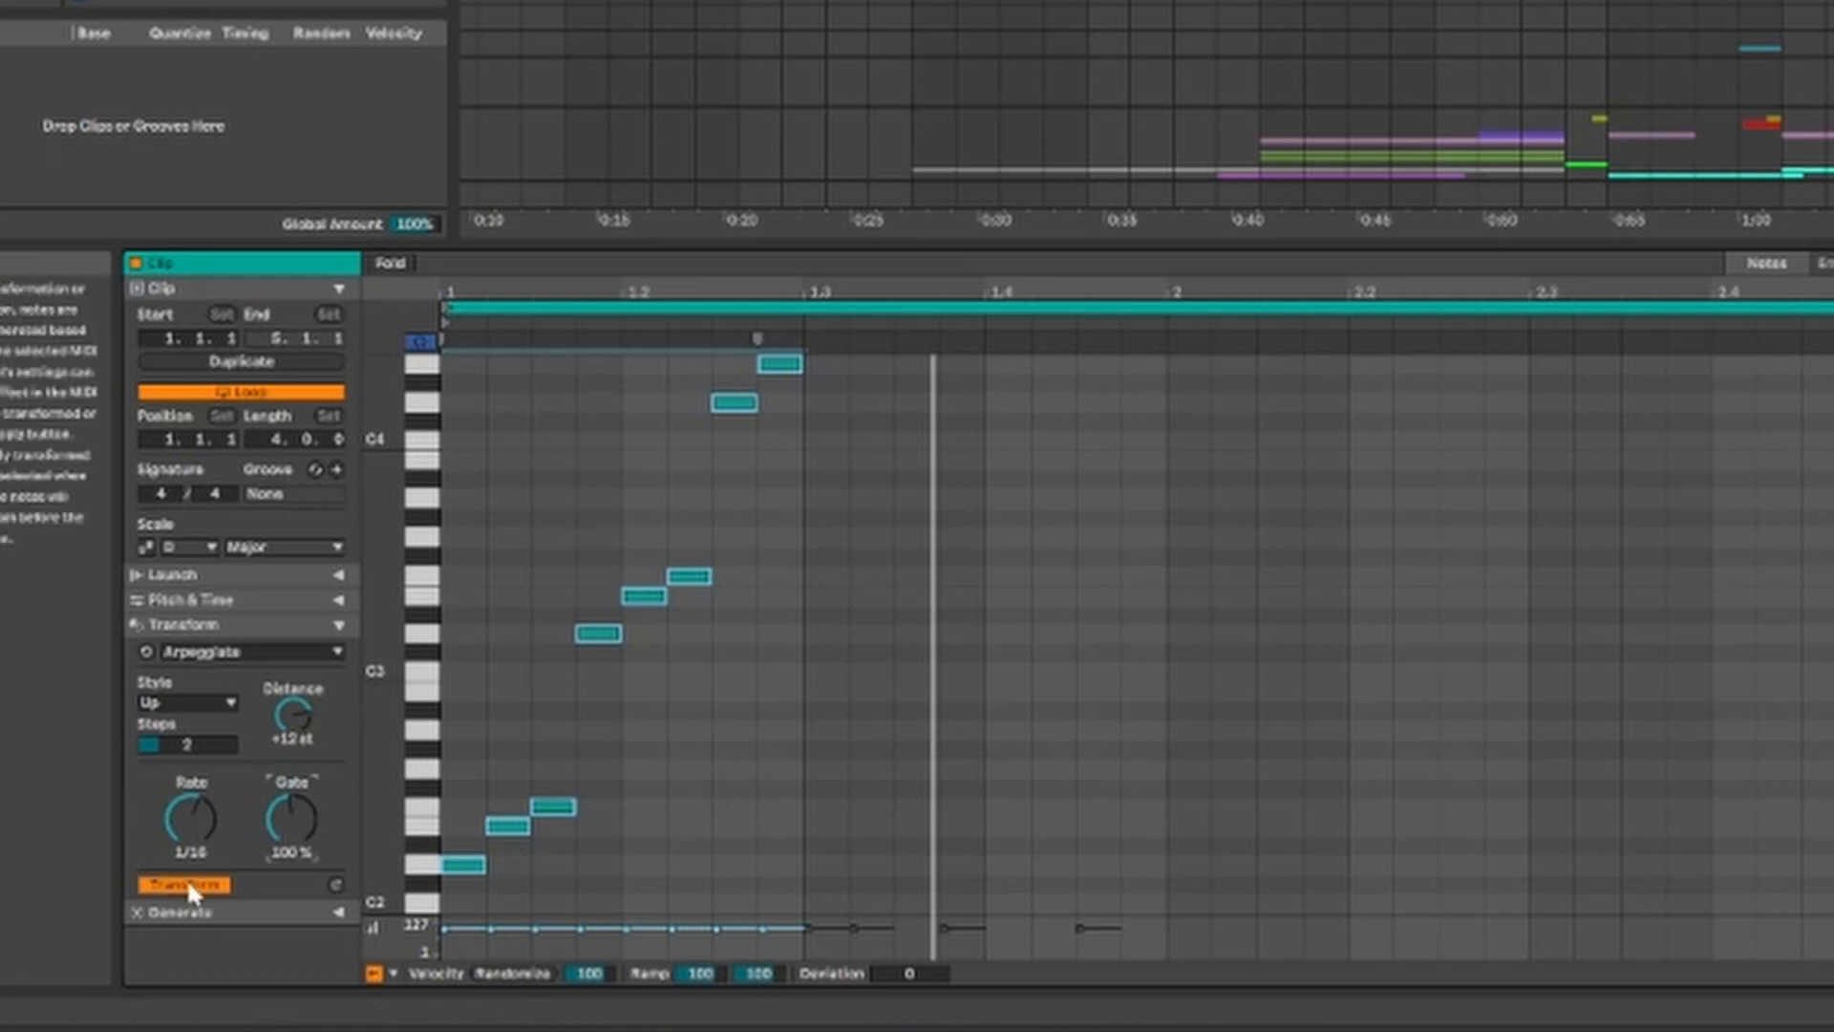
Step: Set the arpeggio's gate to 37 %, its distance to +6 st and its style to Random Other
{"action": "left_click_drag", "start_coordinate": [291, 821], "coordinate": [291, 908]}
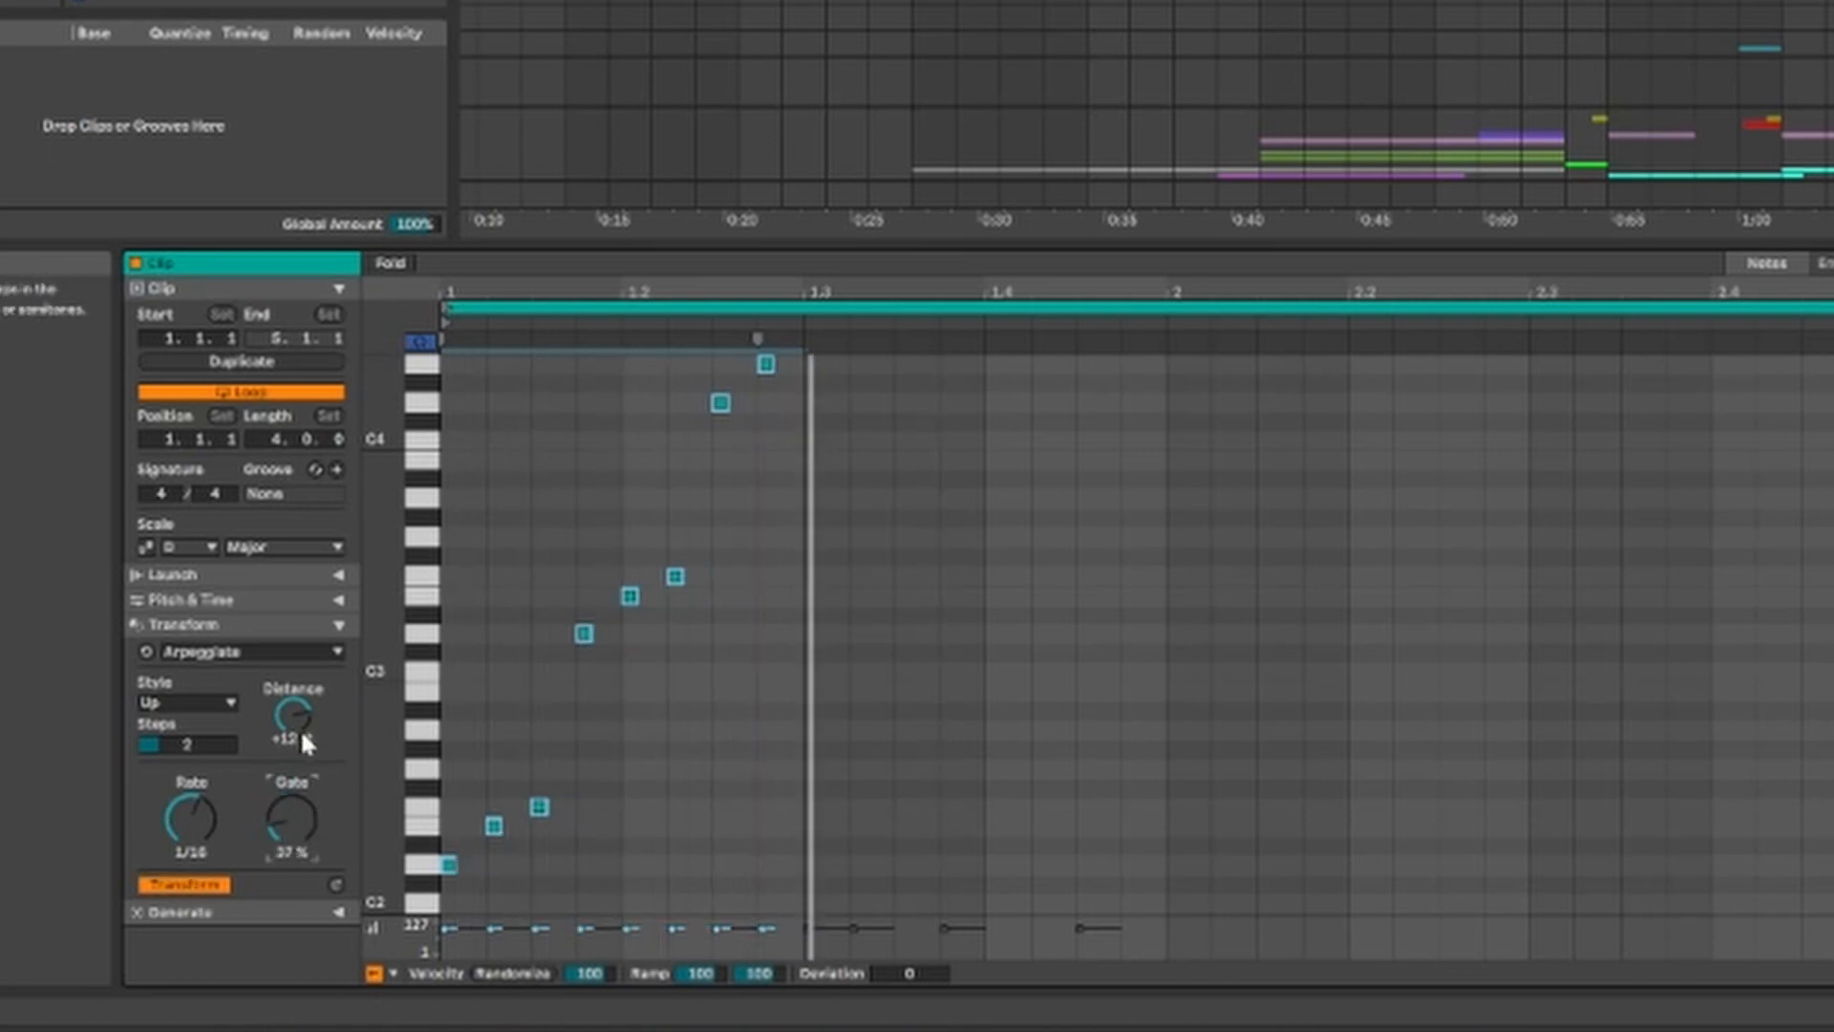
{"action": "left_click_drag", "start_coordinate": [295, 714], "coordinate": [294, 740]}
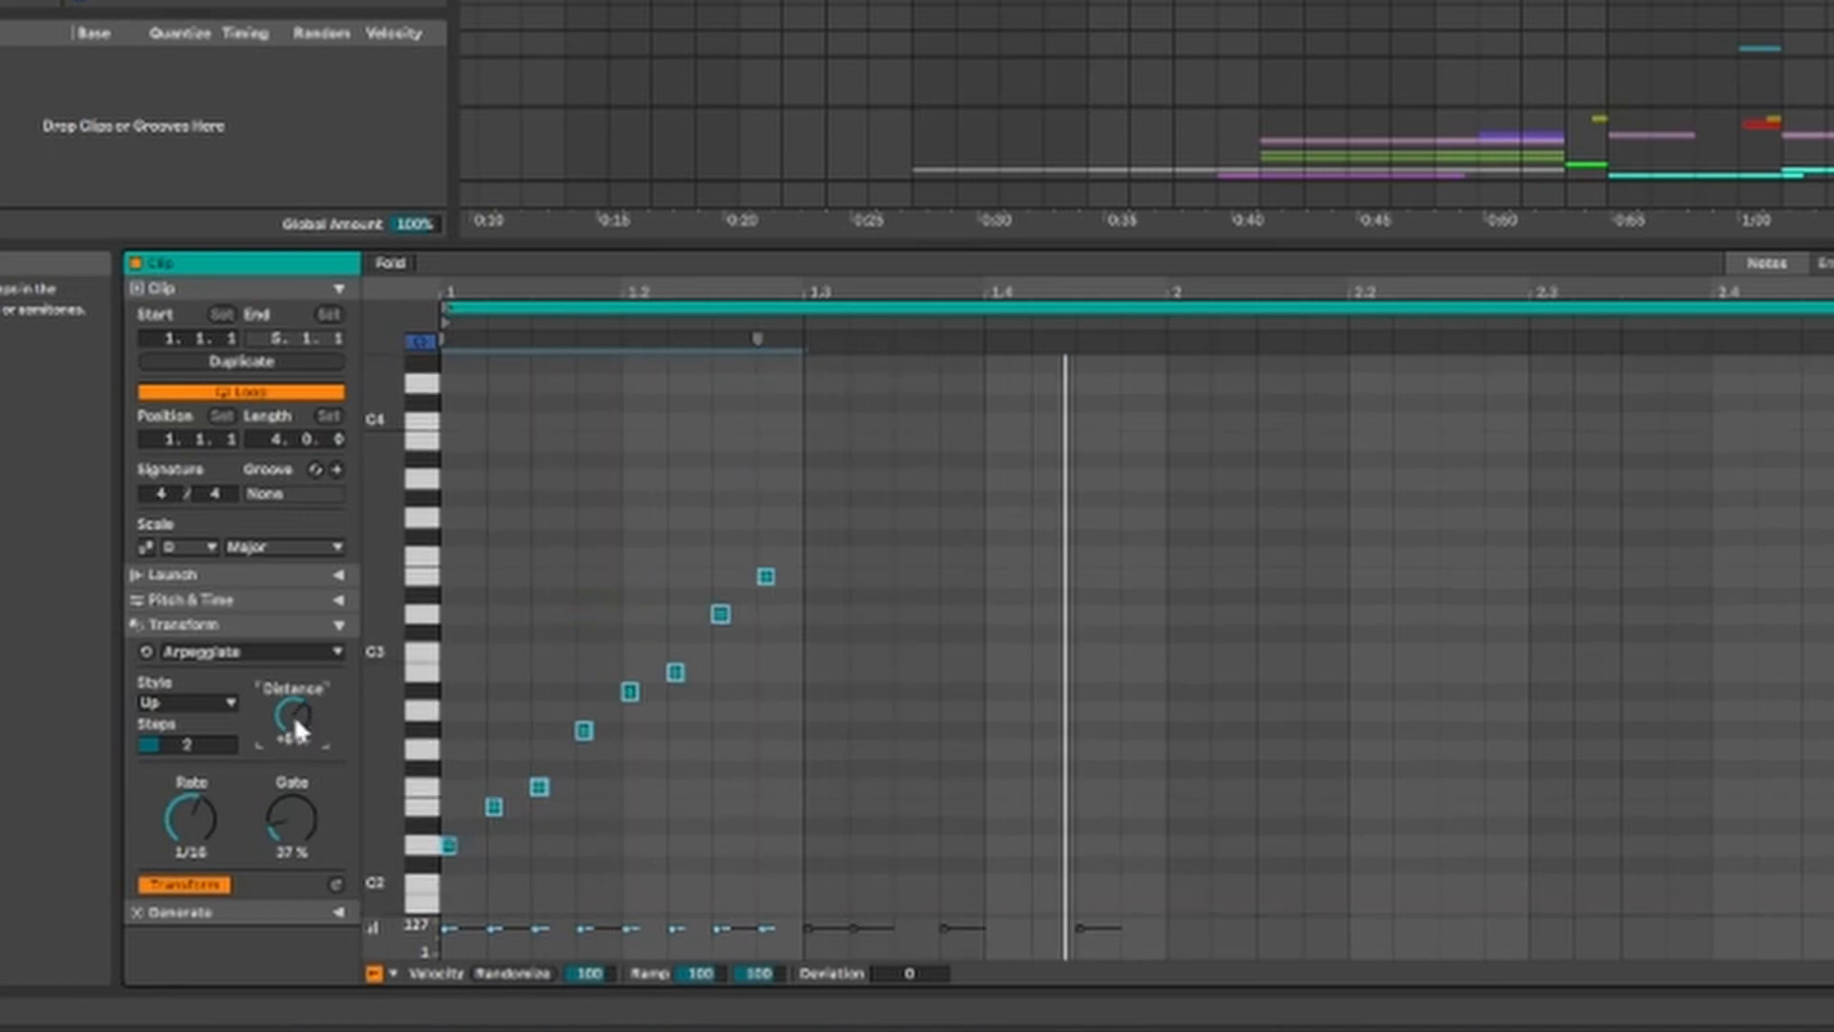
{"action": "left_click", "coordinate": [186, 702]}
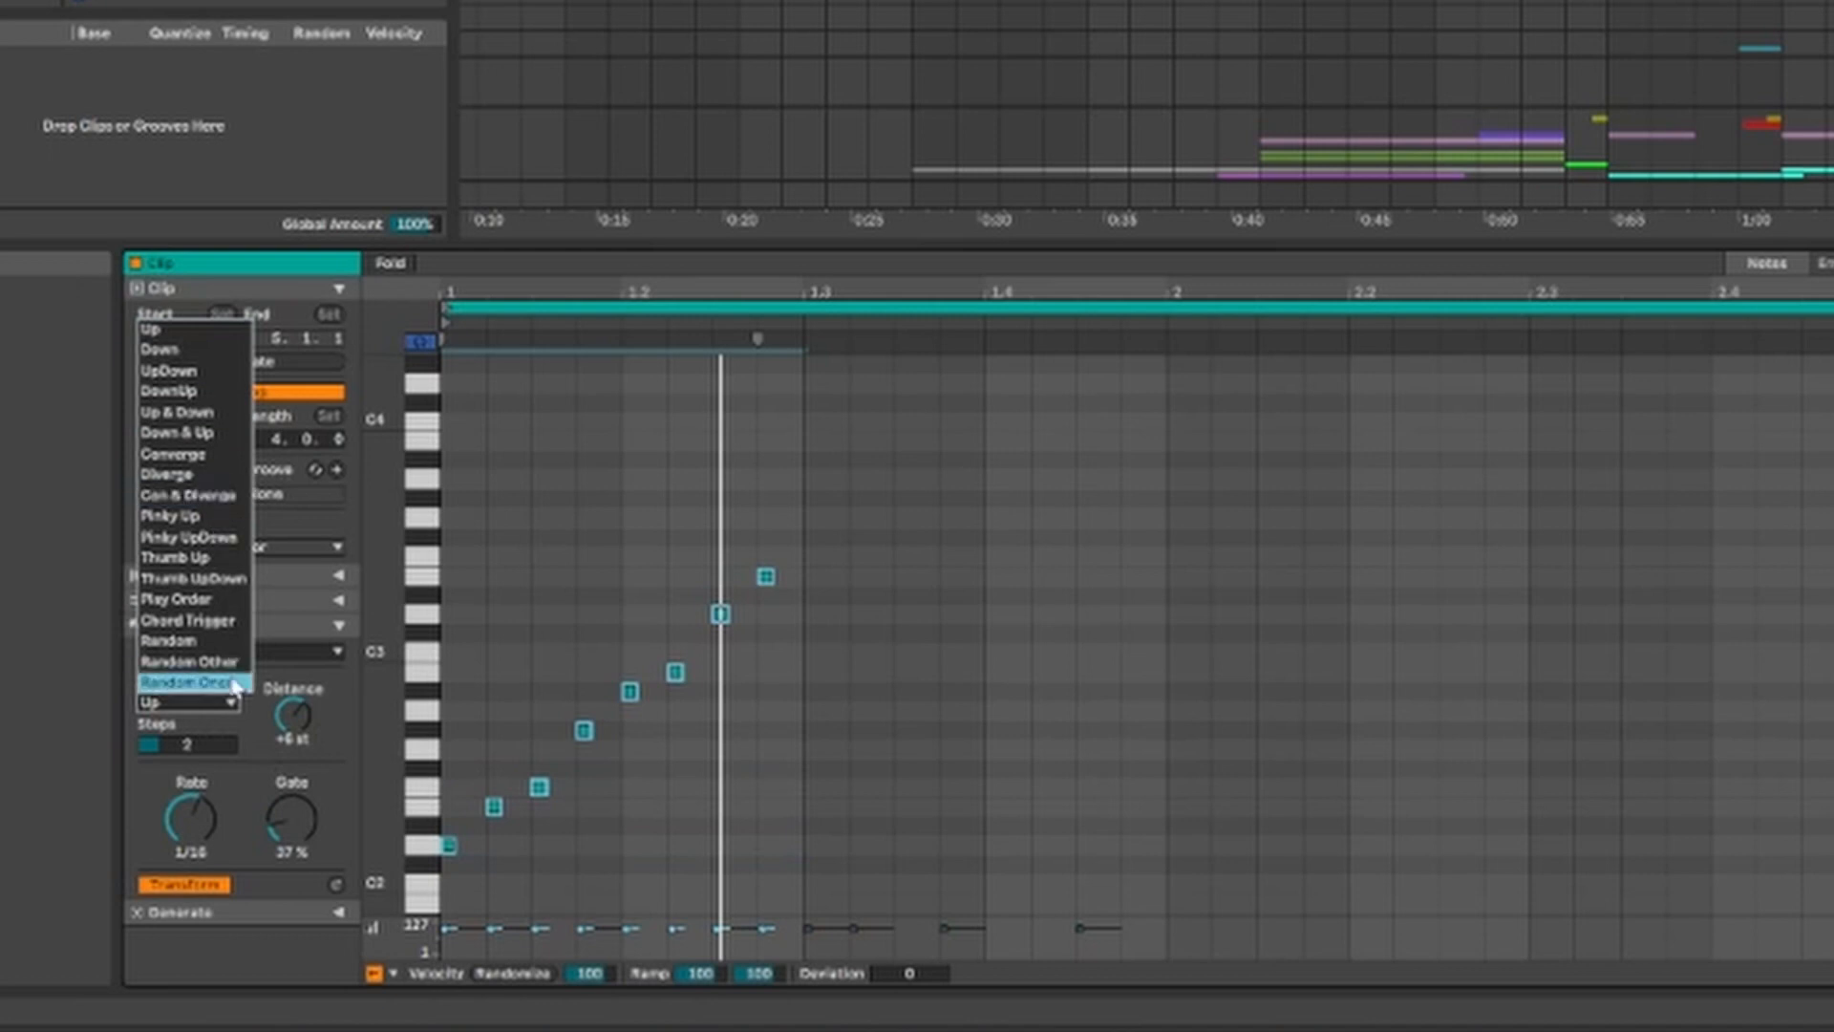
{"action": "left_click", "coordinate": [187, 661]}
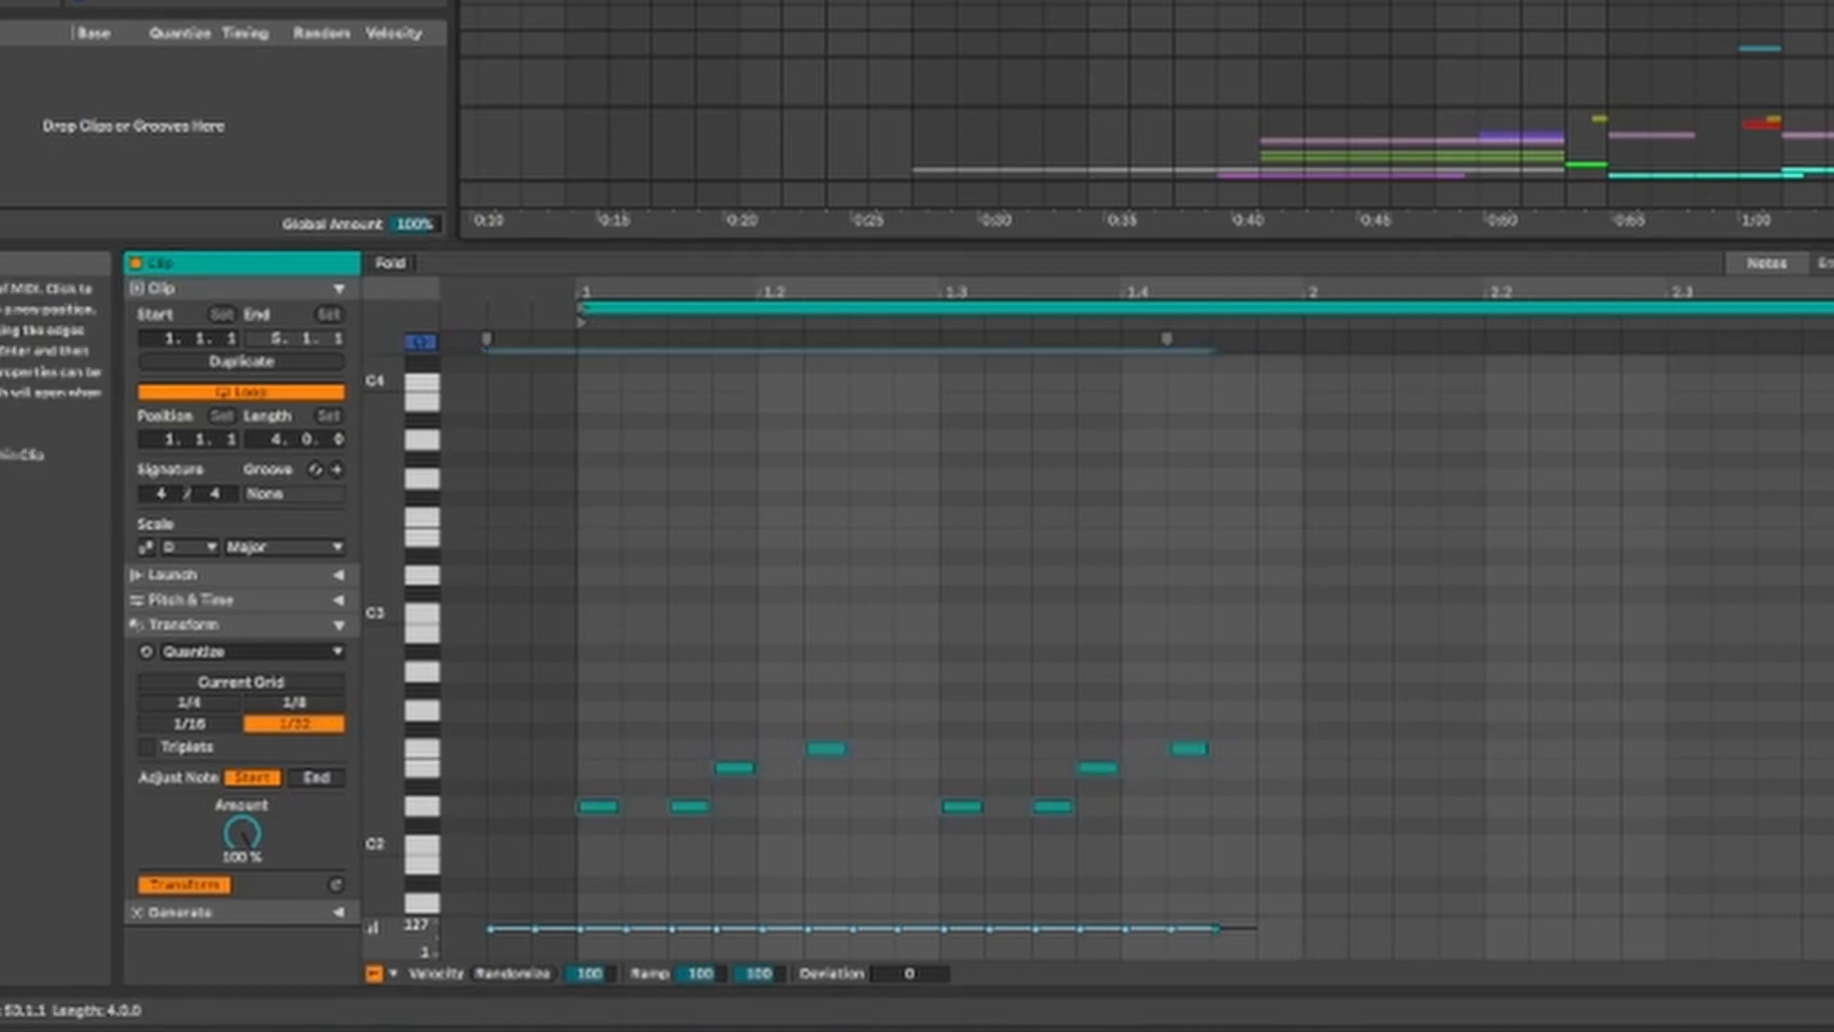
Step: Delete the test clip, and quantize the first bar of the Build clip to a 1/16 grid with a 30 % amount
{"action": "key", "text": "Delete"}
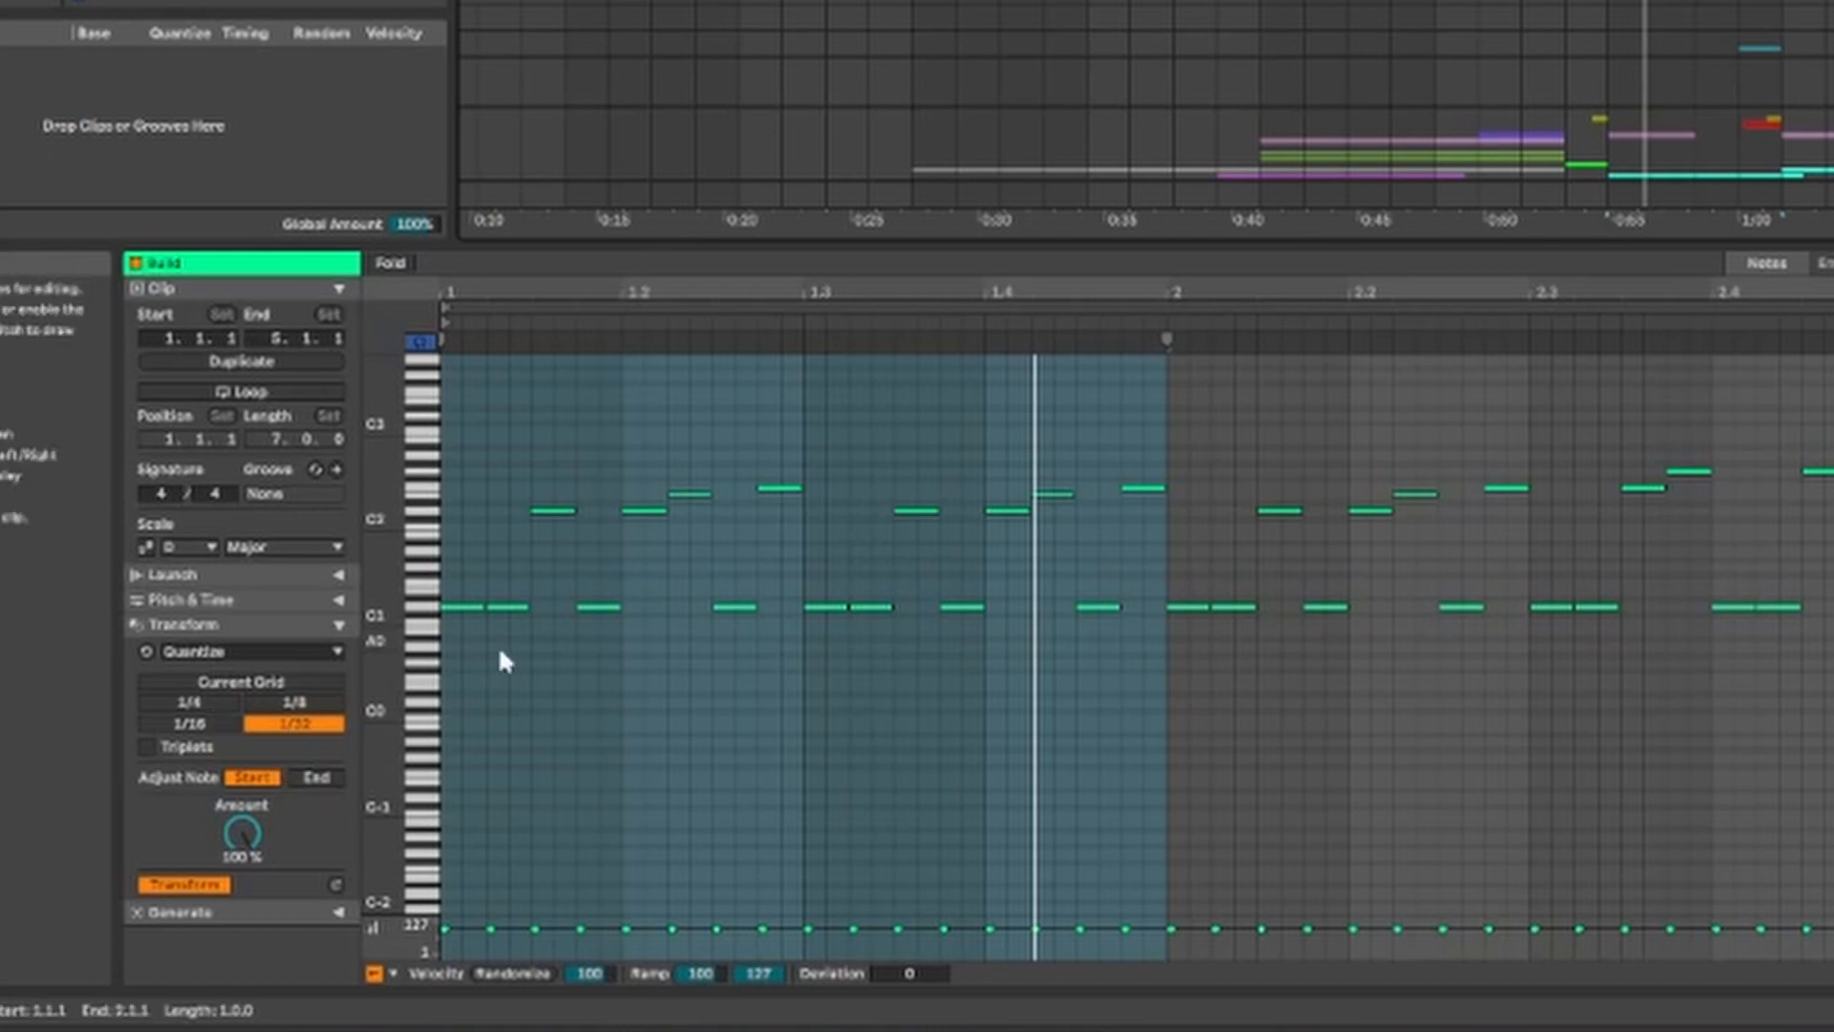
{"action": "left_click", "coordinate": [190, 723]}
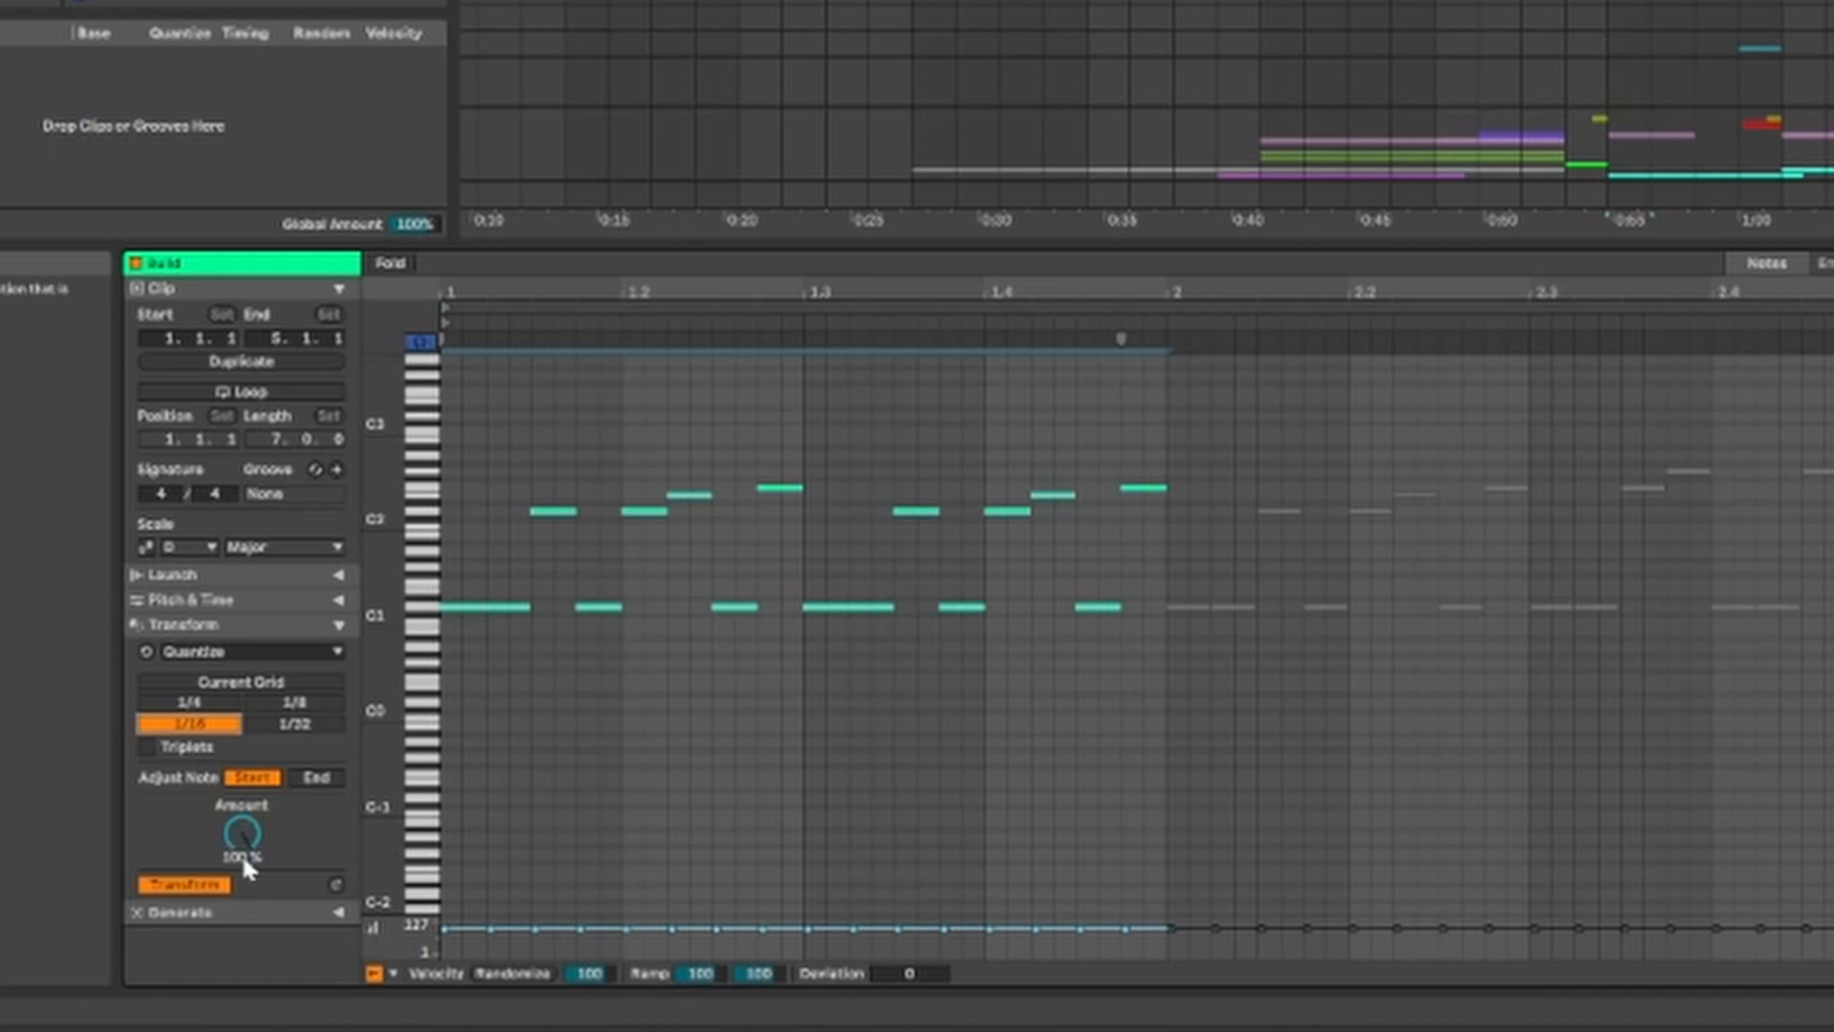
{"action": "left_click_drag", "start_coordinate": [254, 835], "coordinate": [254, 903]}
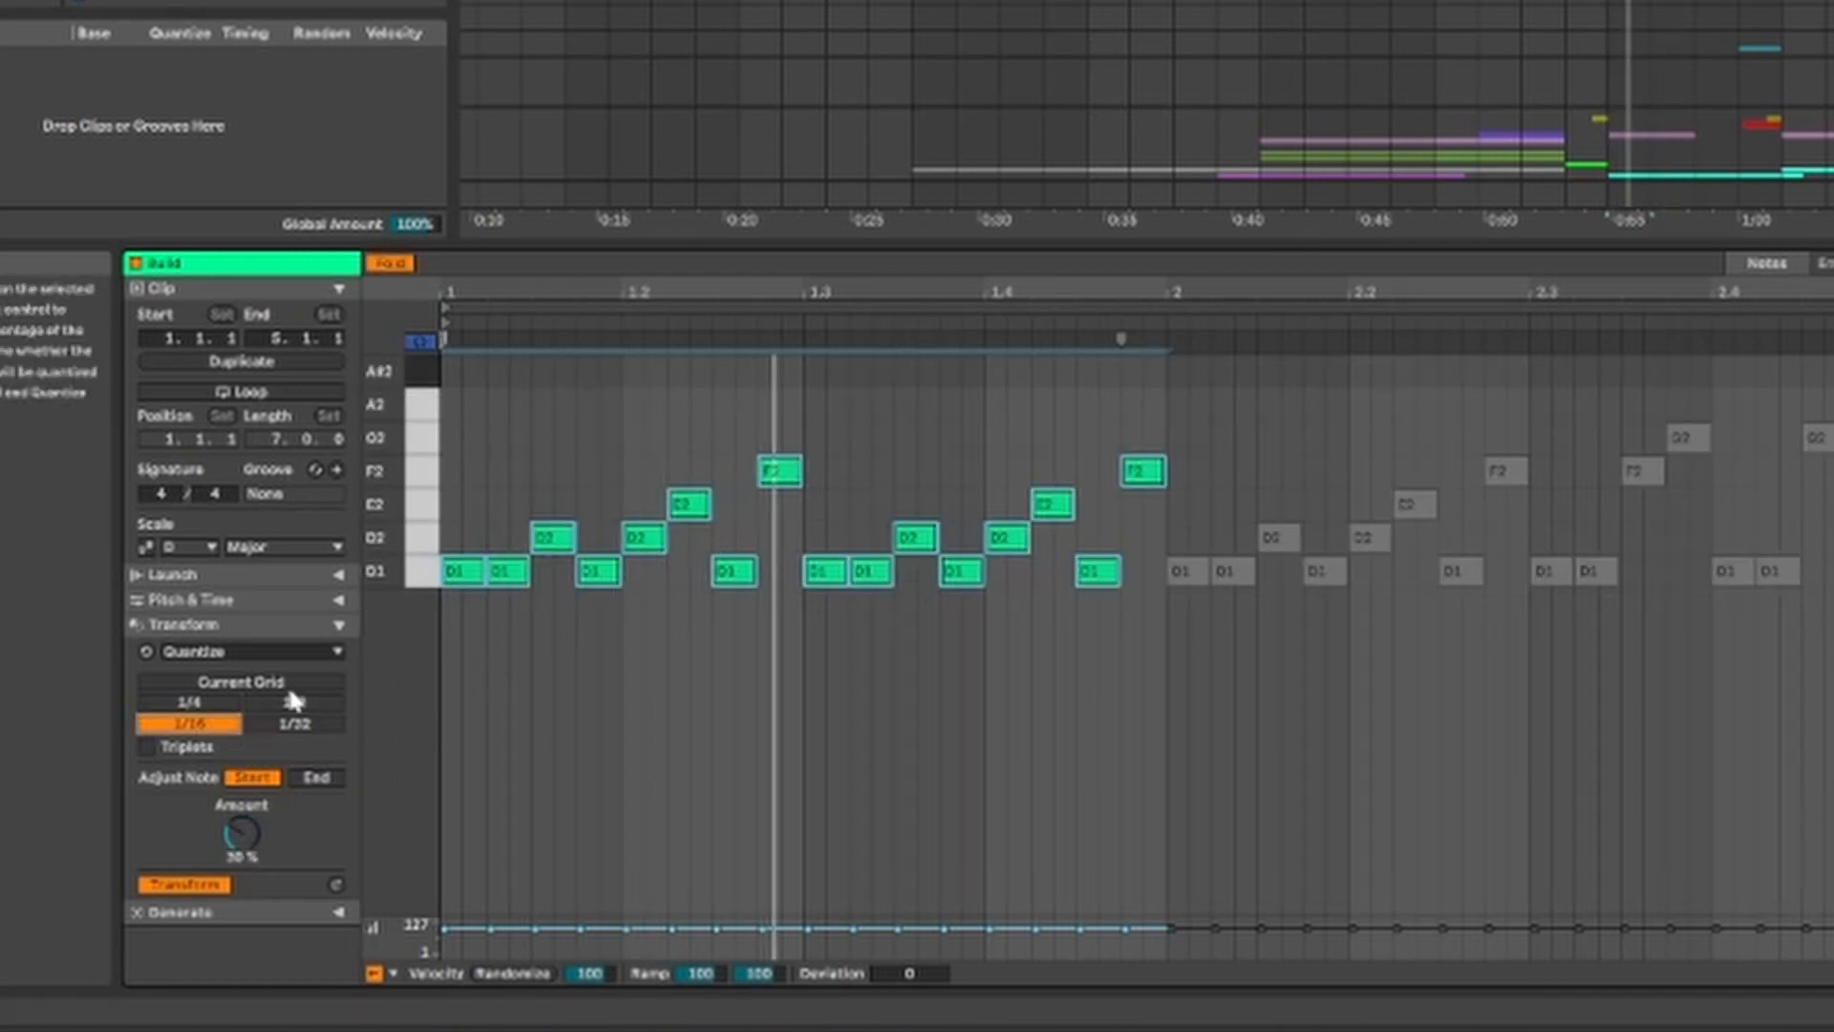
Step: Try quantizing the first bar's notes to 1/8 and 1/4 grids, adjusting the amount to 53 % and 34 %
{"action": "left_click", "coordinate": [294, 704]}
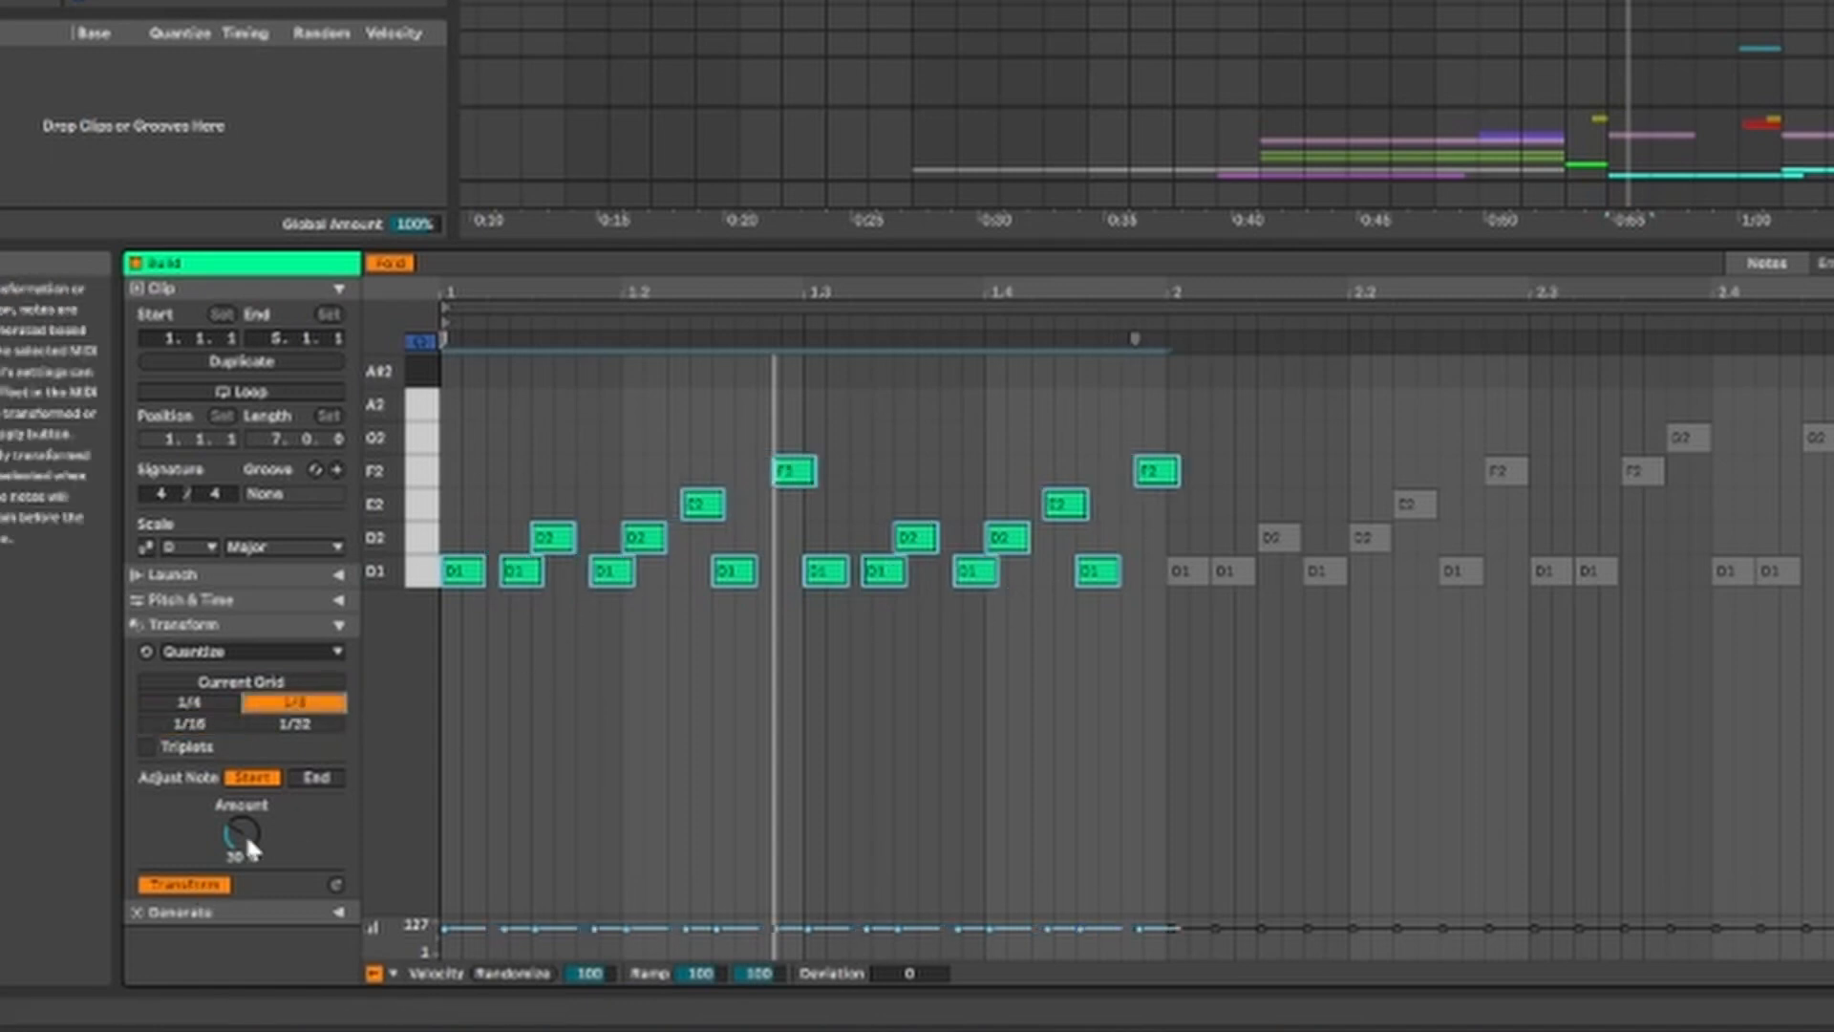
{"action": "left_click_drag", "start_coordinate": [242, 836], "coordinate": [243, 769]}
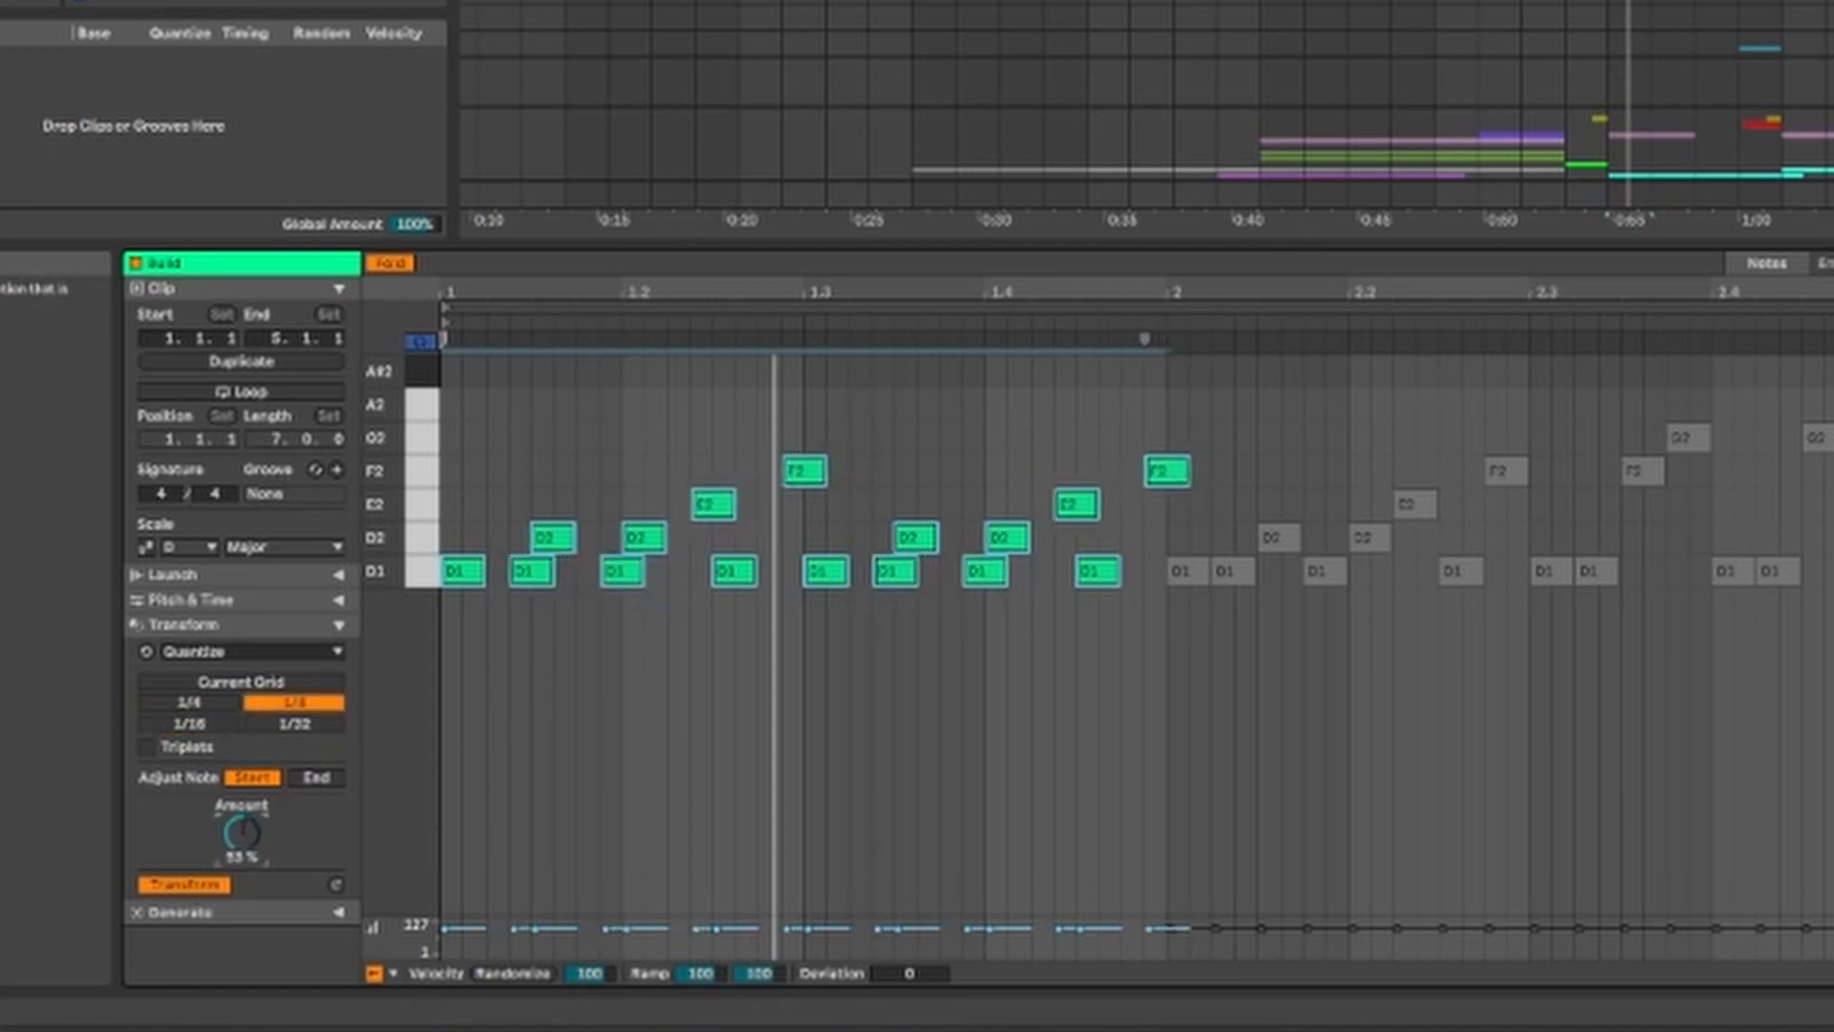
{"action": "mouse_move", "coordinate": [243, 834]}
{"action": "left_mouse_down"}
{"action": "mouse_move", "coordinate": [243, 889]}
{"action": "mouse_move", "coordinate": [243, 810]}
{"action": "left_mouse_up"}
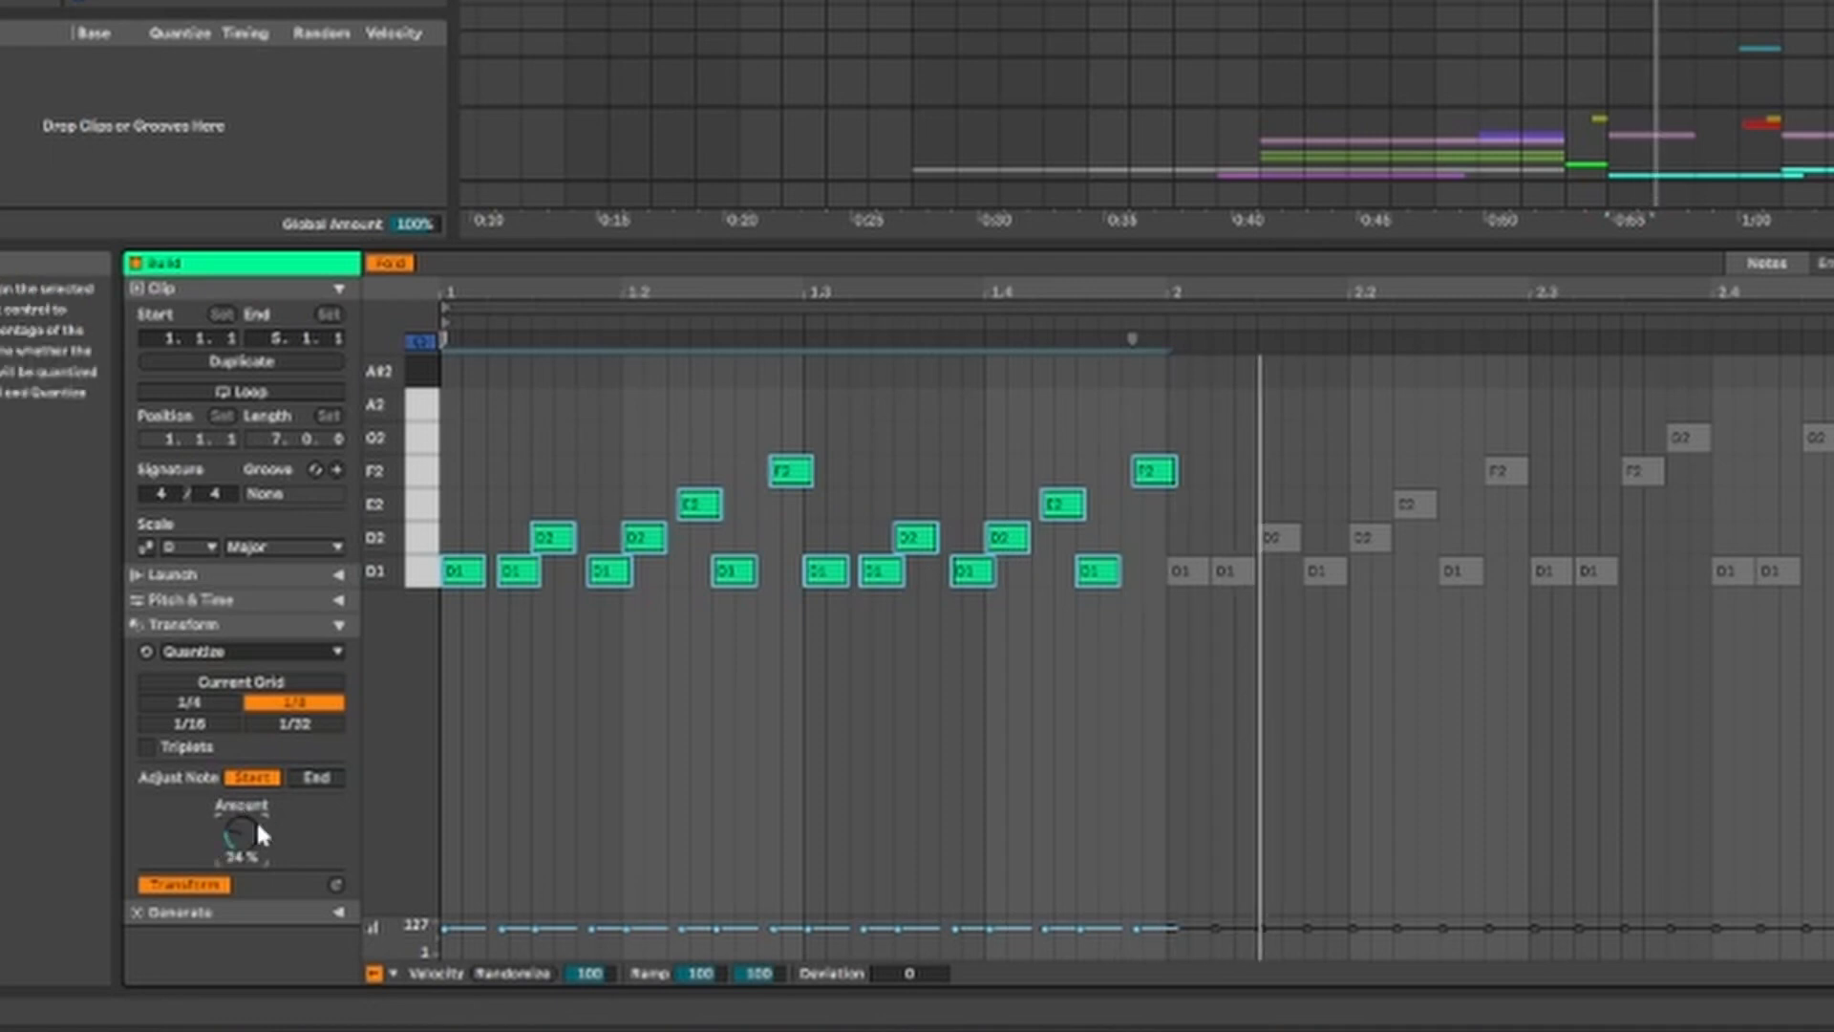
{"action": "left_click", "coordinate": [205, 701]}
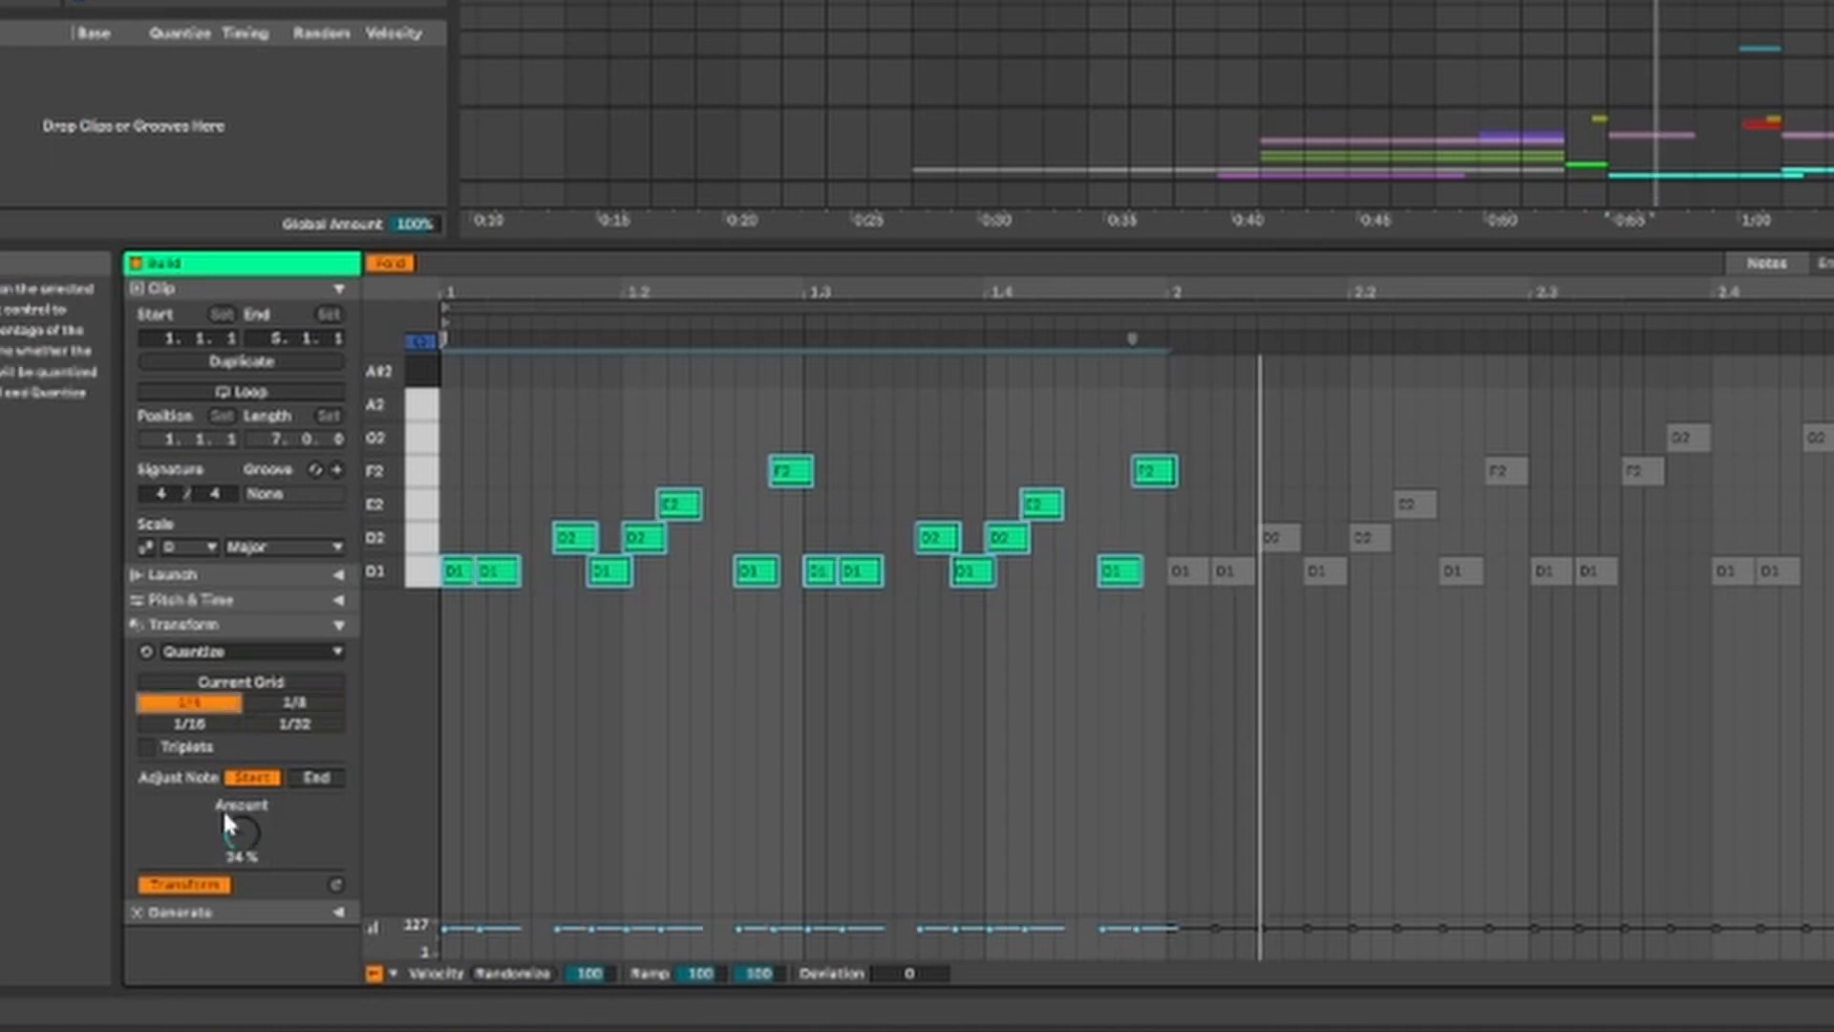
{"action": "left_click", "coordinate": [279, 697]}
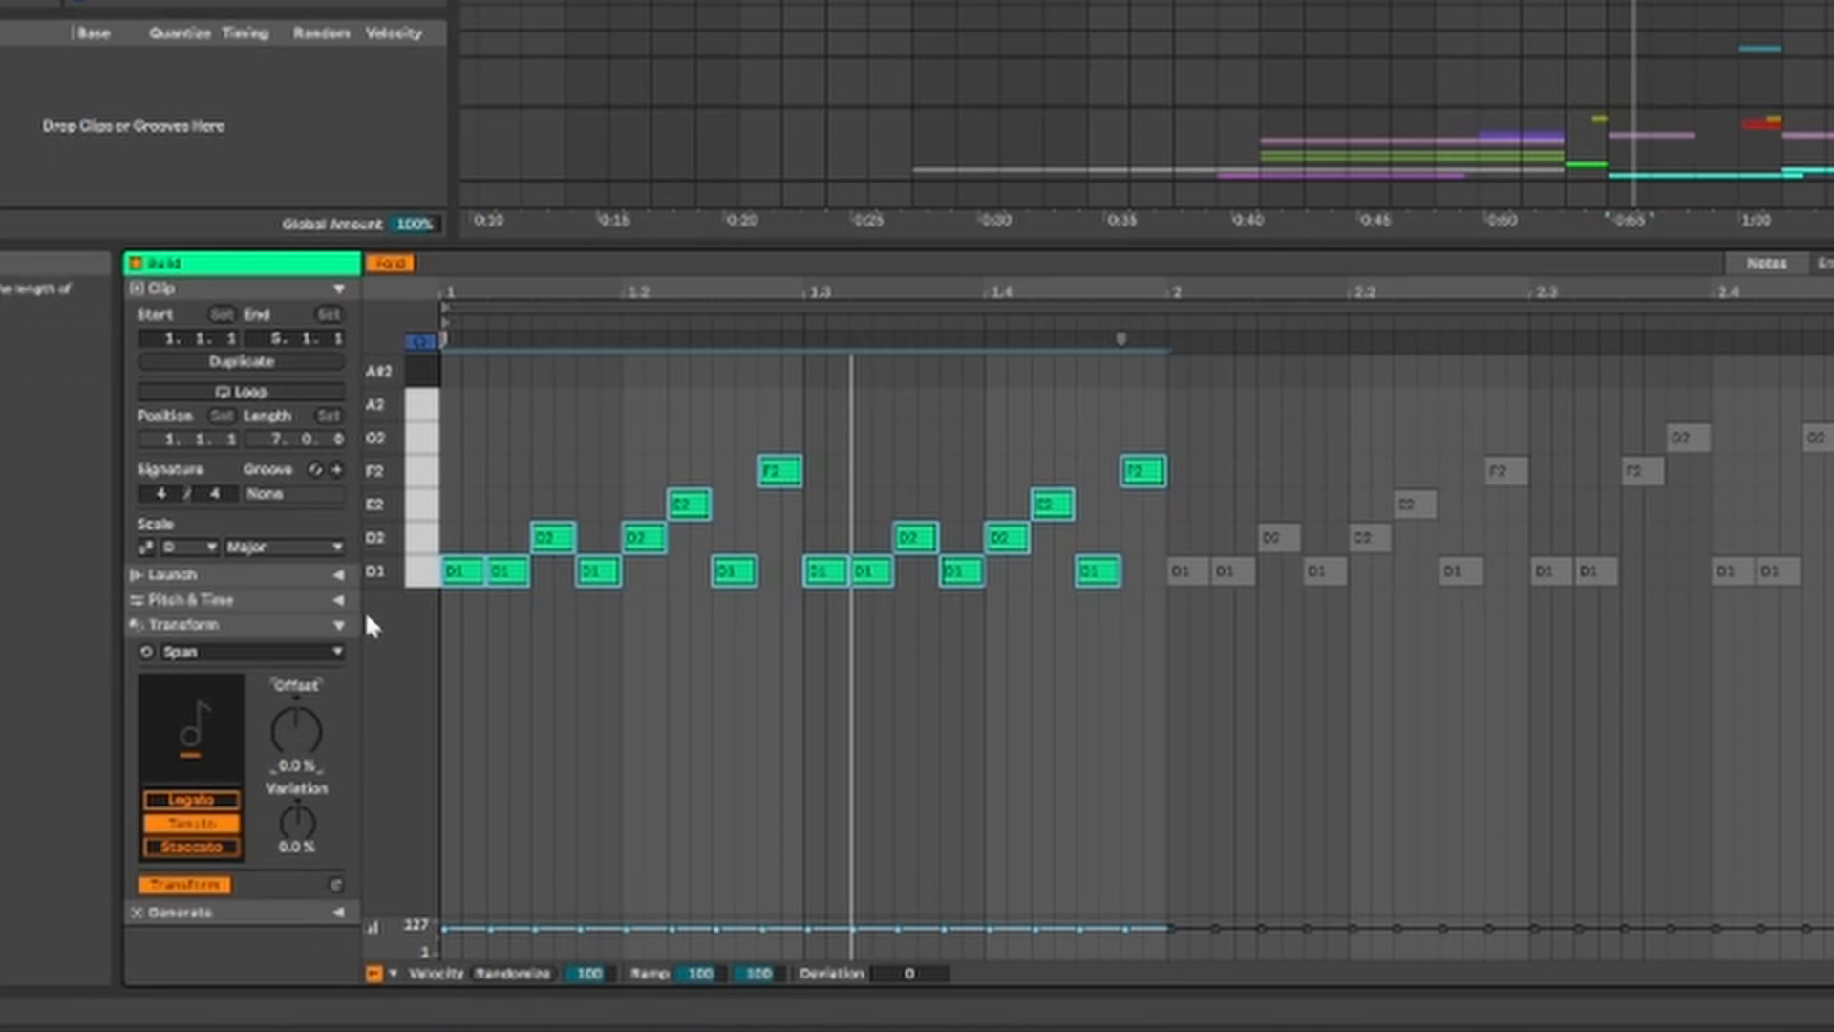
Step: Try lengthening the first bar's notes with a Tenuto Span offset of 100 %, and return the offset to 0 %
{"action": "left_click_drag", "start_coordinate": [296, 731], "coordinate": [297, 660]}
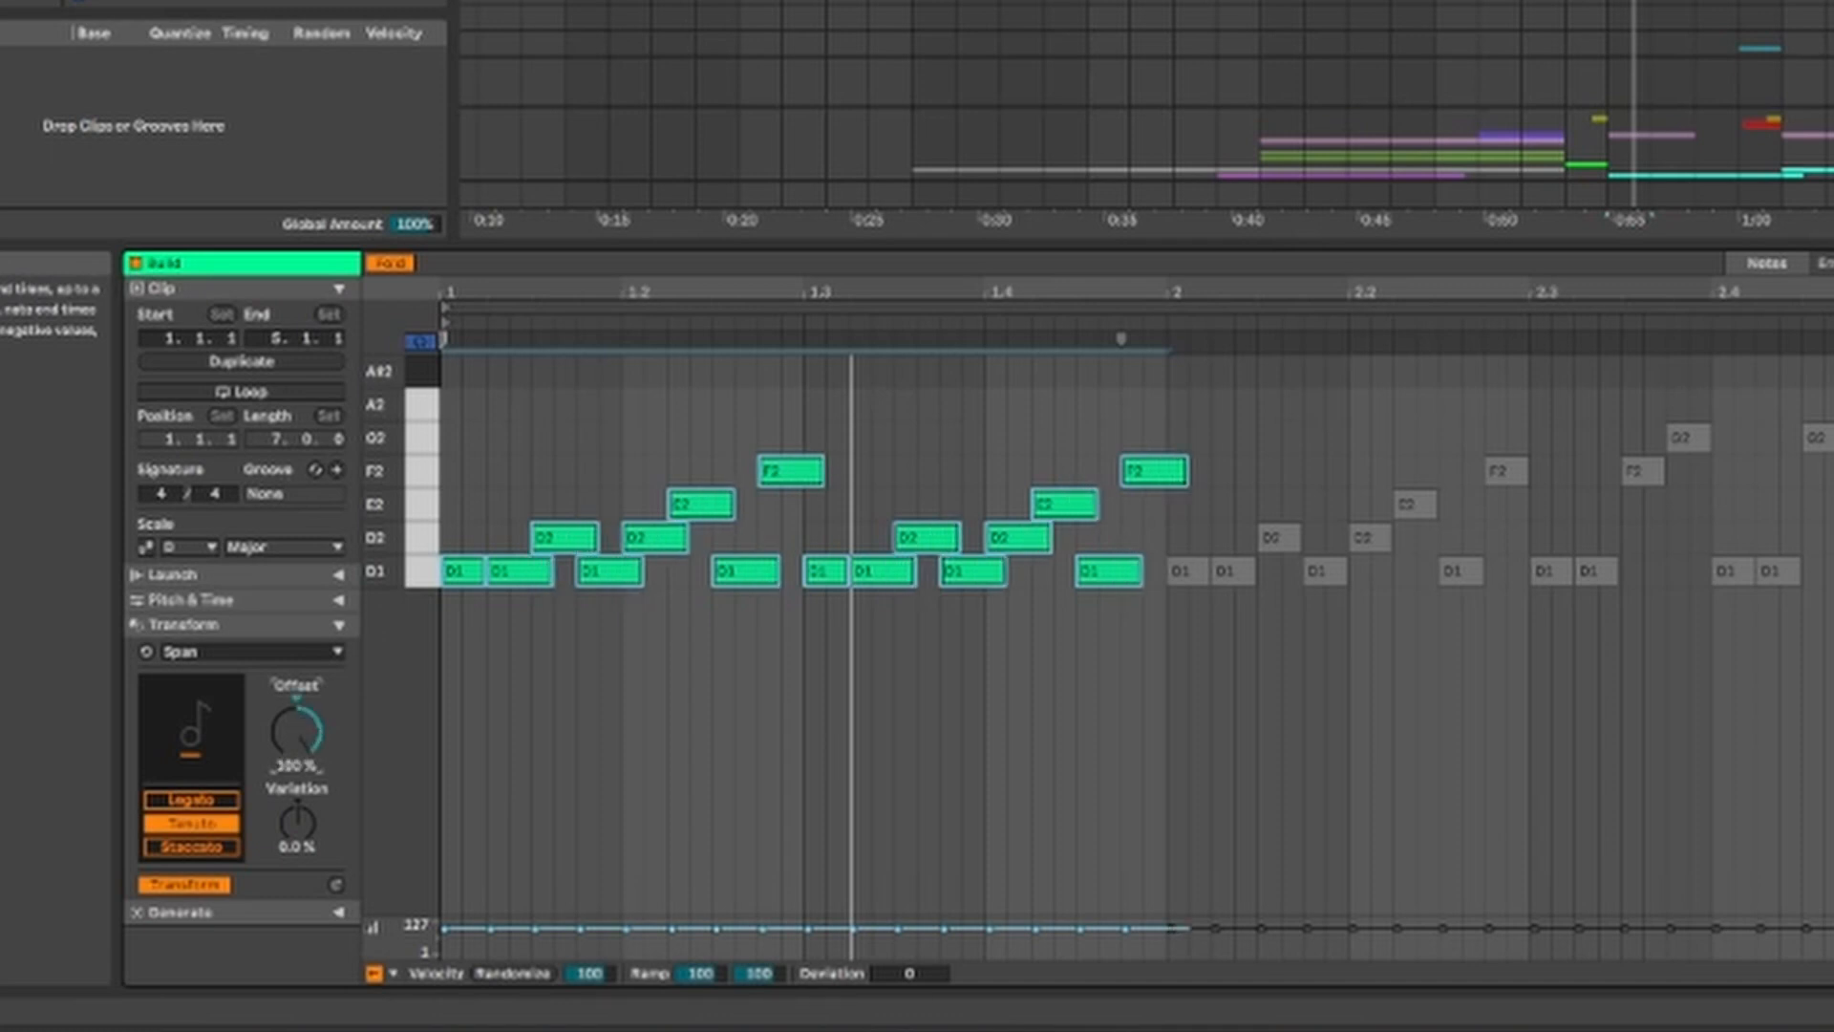
{"action": "left_click_drag", "start_coordinate": [296, 660], "coordinate": [296, 729]}
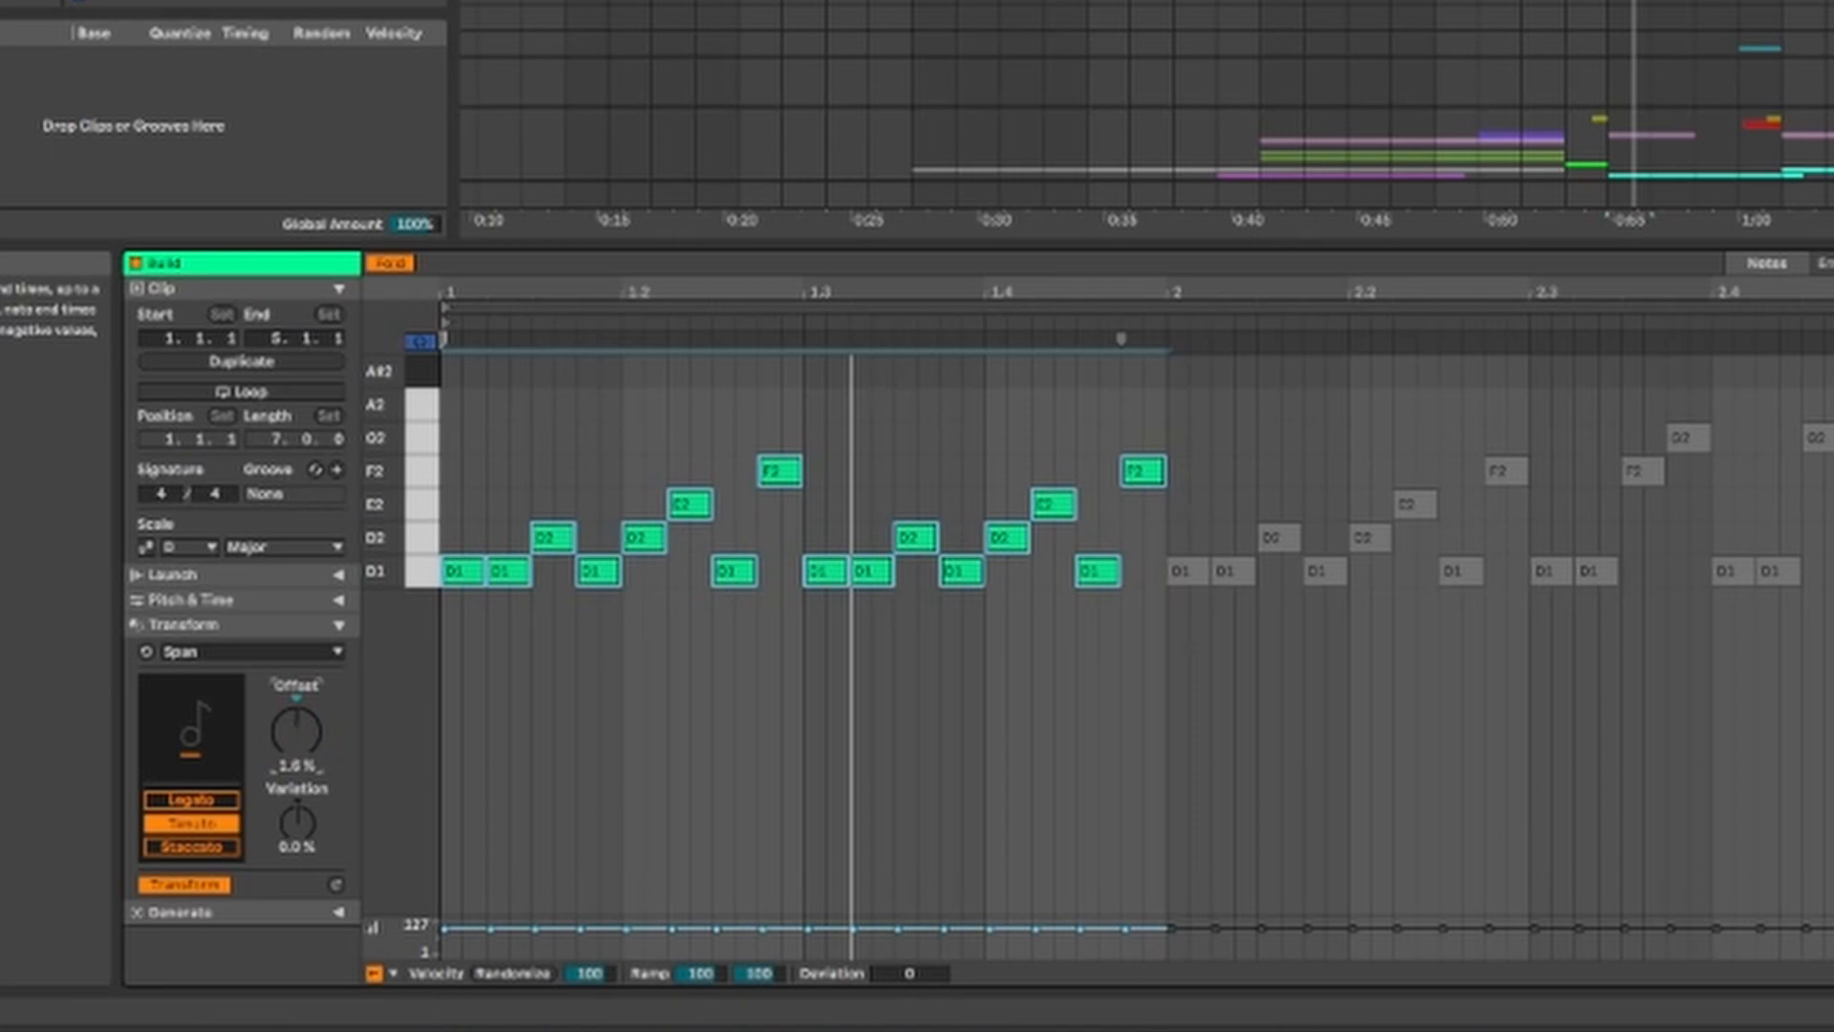
{"action": "left_click_drag", "start_coordinate": [296, 729], "coordinate": [296, 802]}
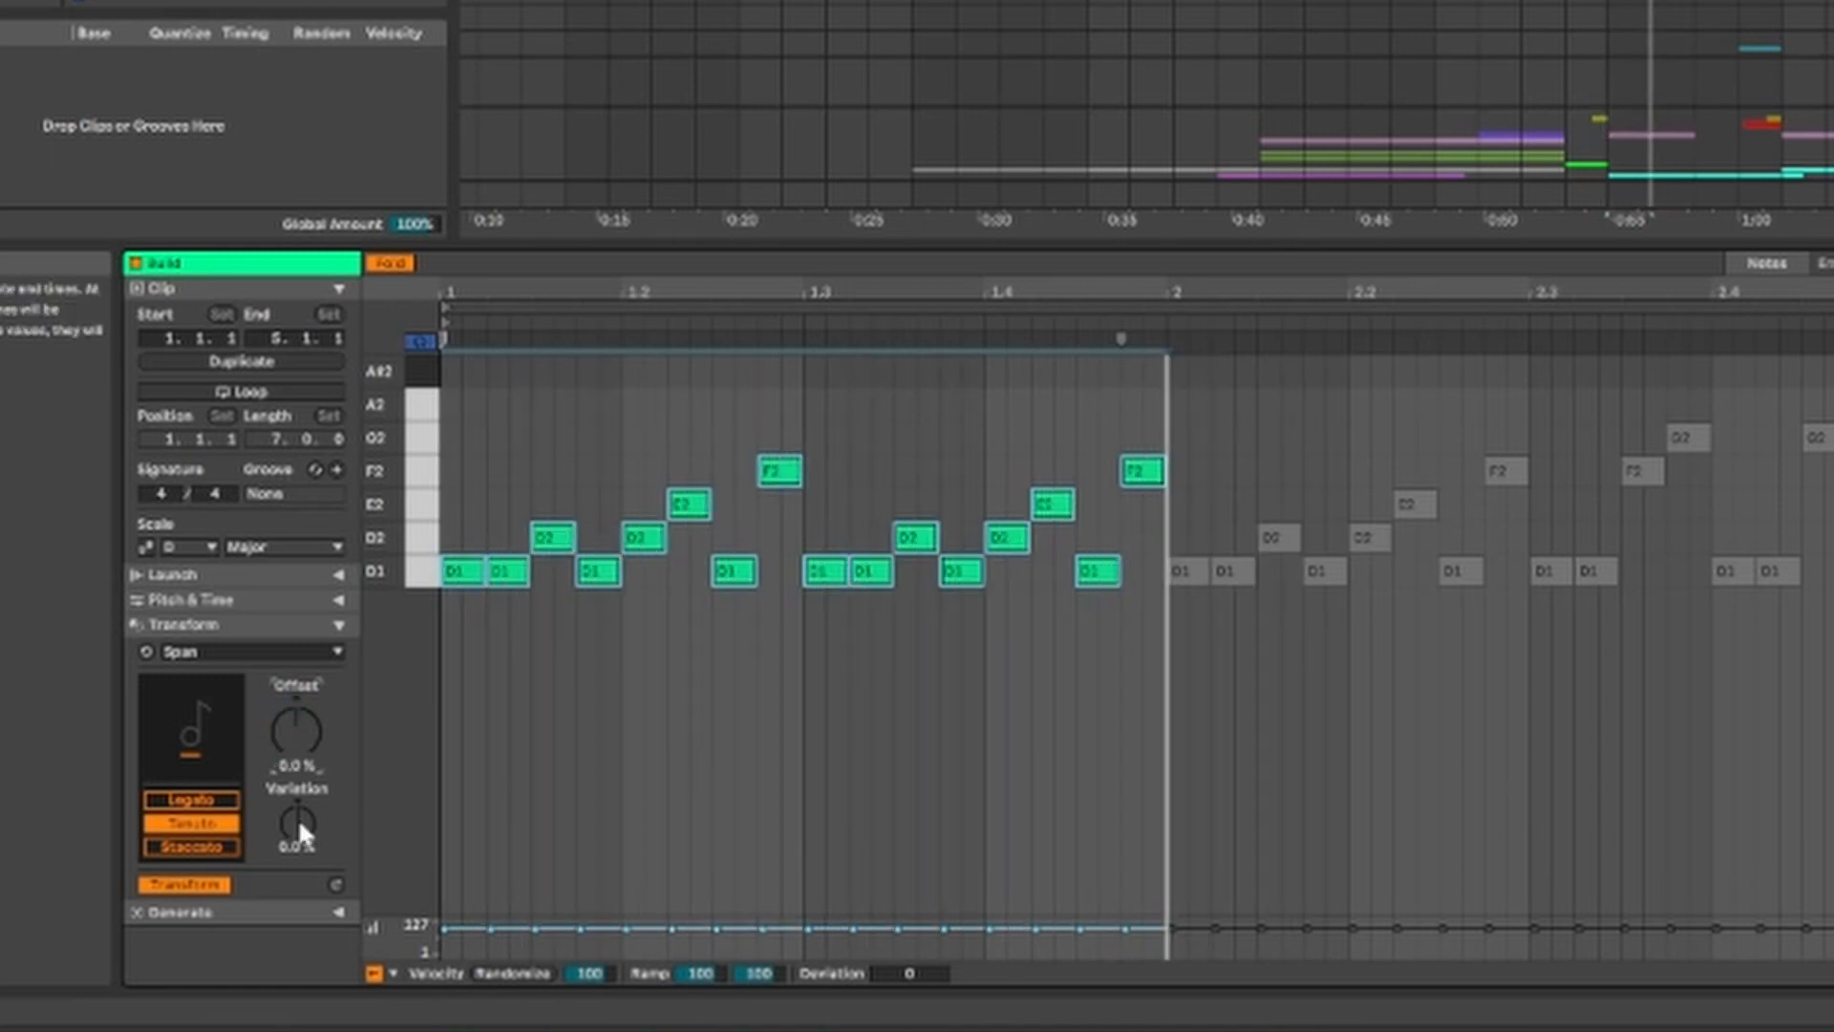
Step: Set the Span variation to -100 % to randomize note lengths, play the result, and adjust the variation and offset further
{"action": "left_click_drag", "start_coordinate": [298, 823], "coordinate": [298, 903]}
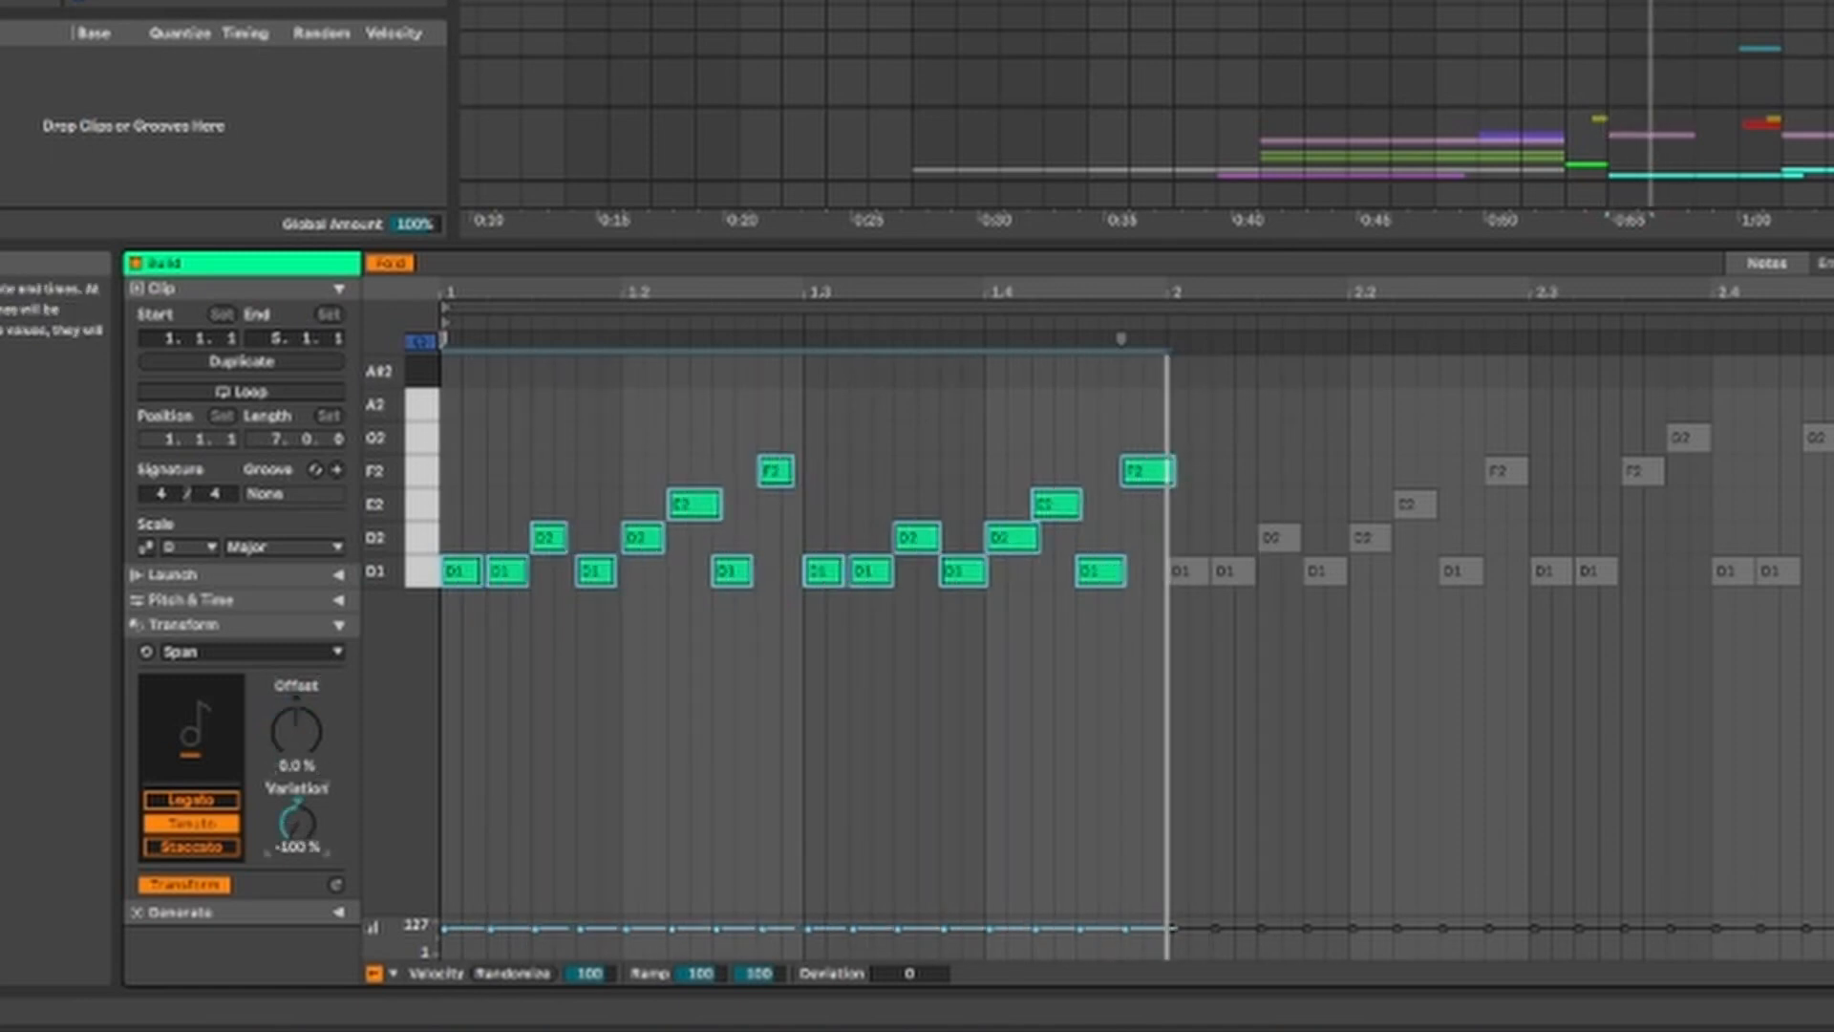
{"action": "mouse_move", "coordinate": [302, 746]}
{"action": "left_mouse_down"}
{"action": "mouse_move", "coordinate": [302, 803]}
{"action": "mouse_move", "coordinate": [302, 774]}
{"action": "left_mouse_up"}
{"action": "key", "text": "space"}
{"action": "left_click_drag", "start_coordinate": [296, 846], "coordinate": [296, 731]}
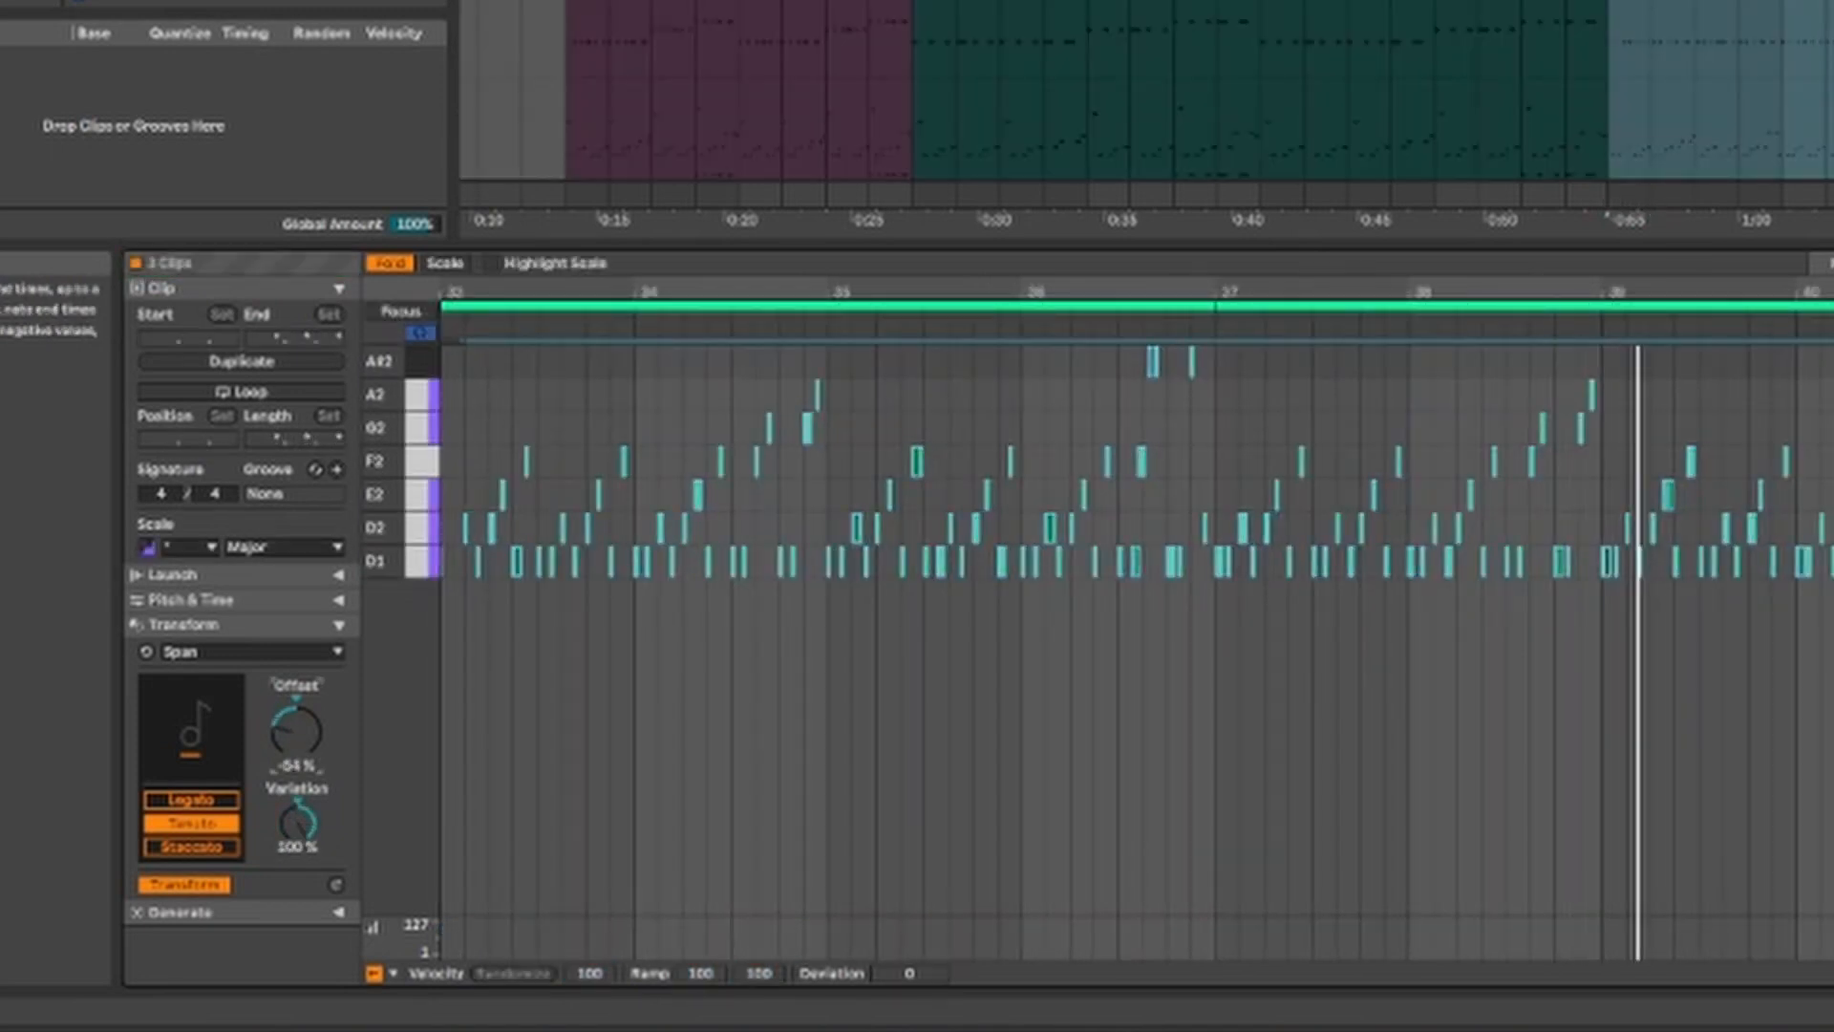
Step: Fine-tune the Tenuto Span offset for the notes of the three selected clips, keeping the variation at 100 %
{"action": "mouse_move", "coordinate": [296, 732]}
{"action": "left_mouse_down"}
{"action": "mouse_move", "coordinate": [296, 687]}
{"action": "mouse_move", "coordinate": [294, 732]}
{"action": "left_mouse_up"}
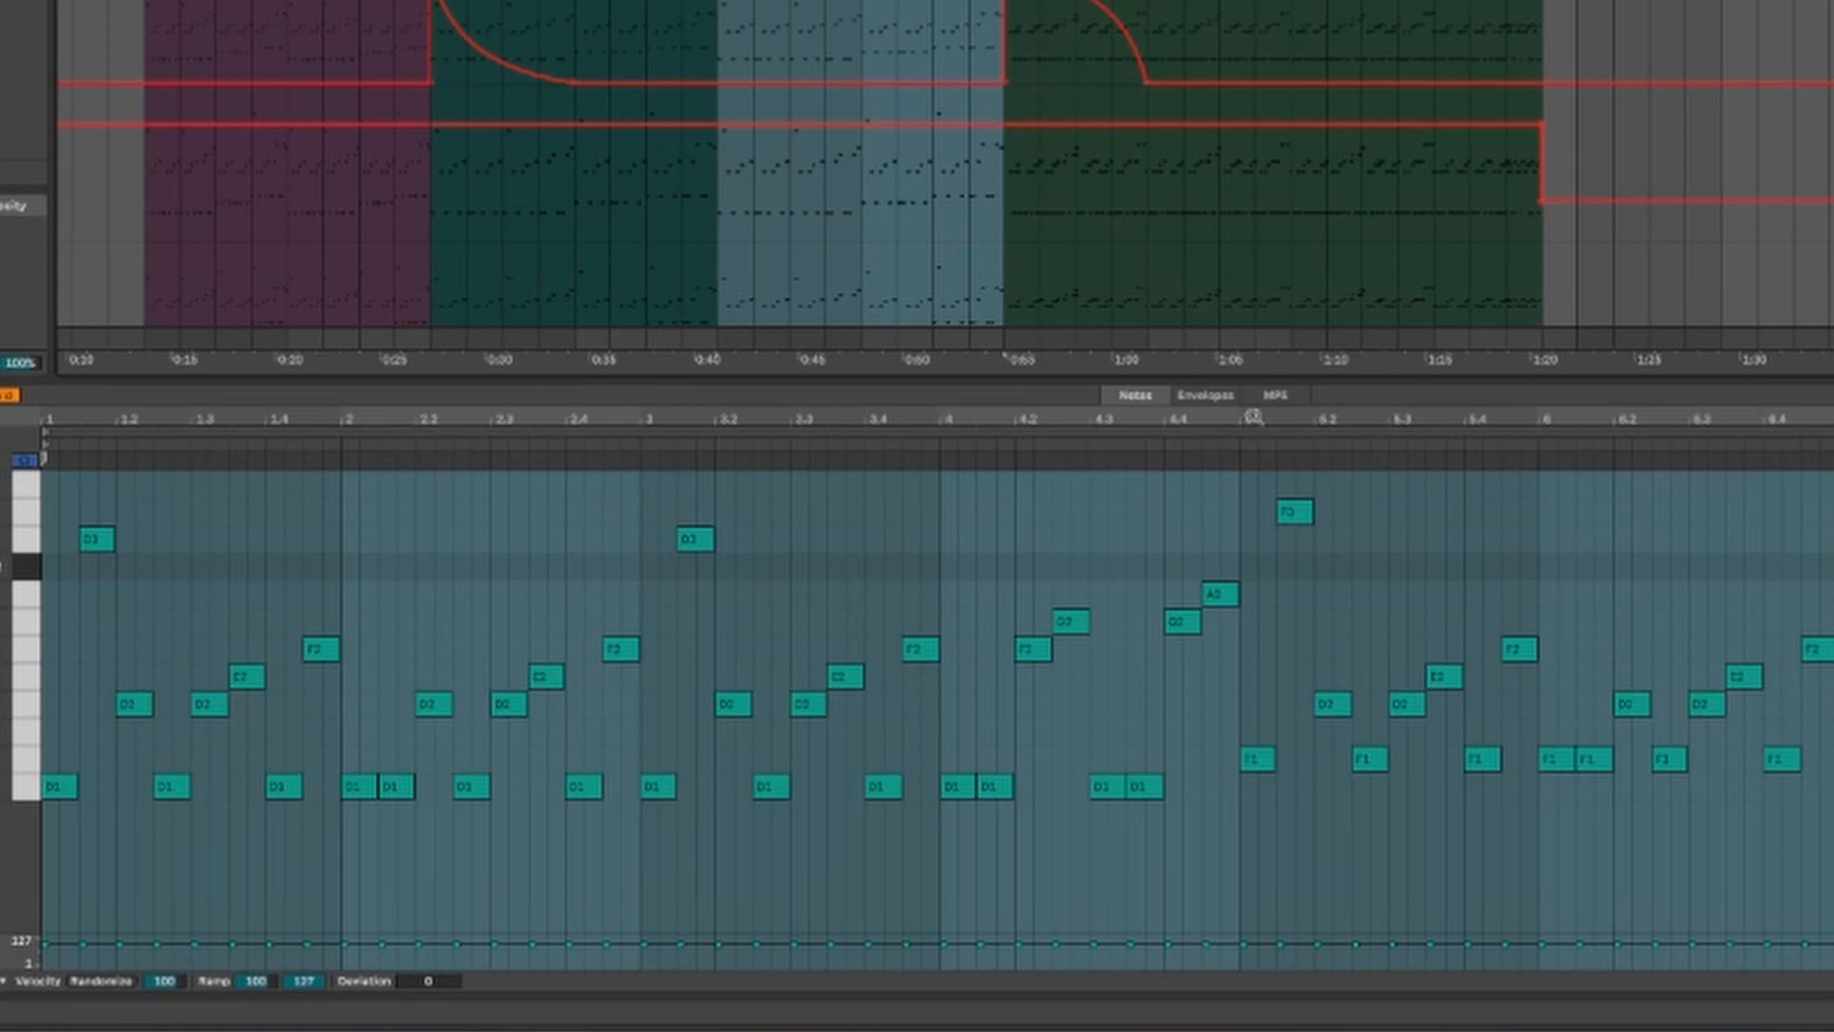
Step: Compare the half-time clip's Envelopes, MPE and Notes editor modes, finishing with the envelope display
{"action": "left_click", "coordinate": [1205, 396]}
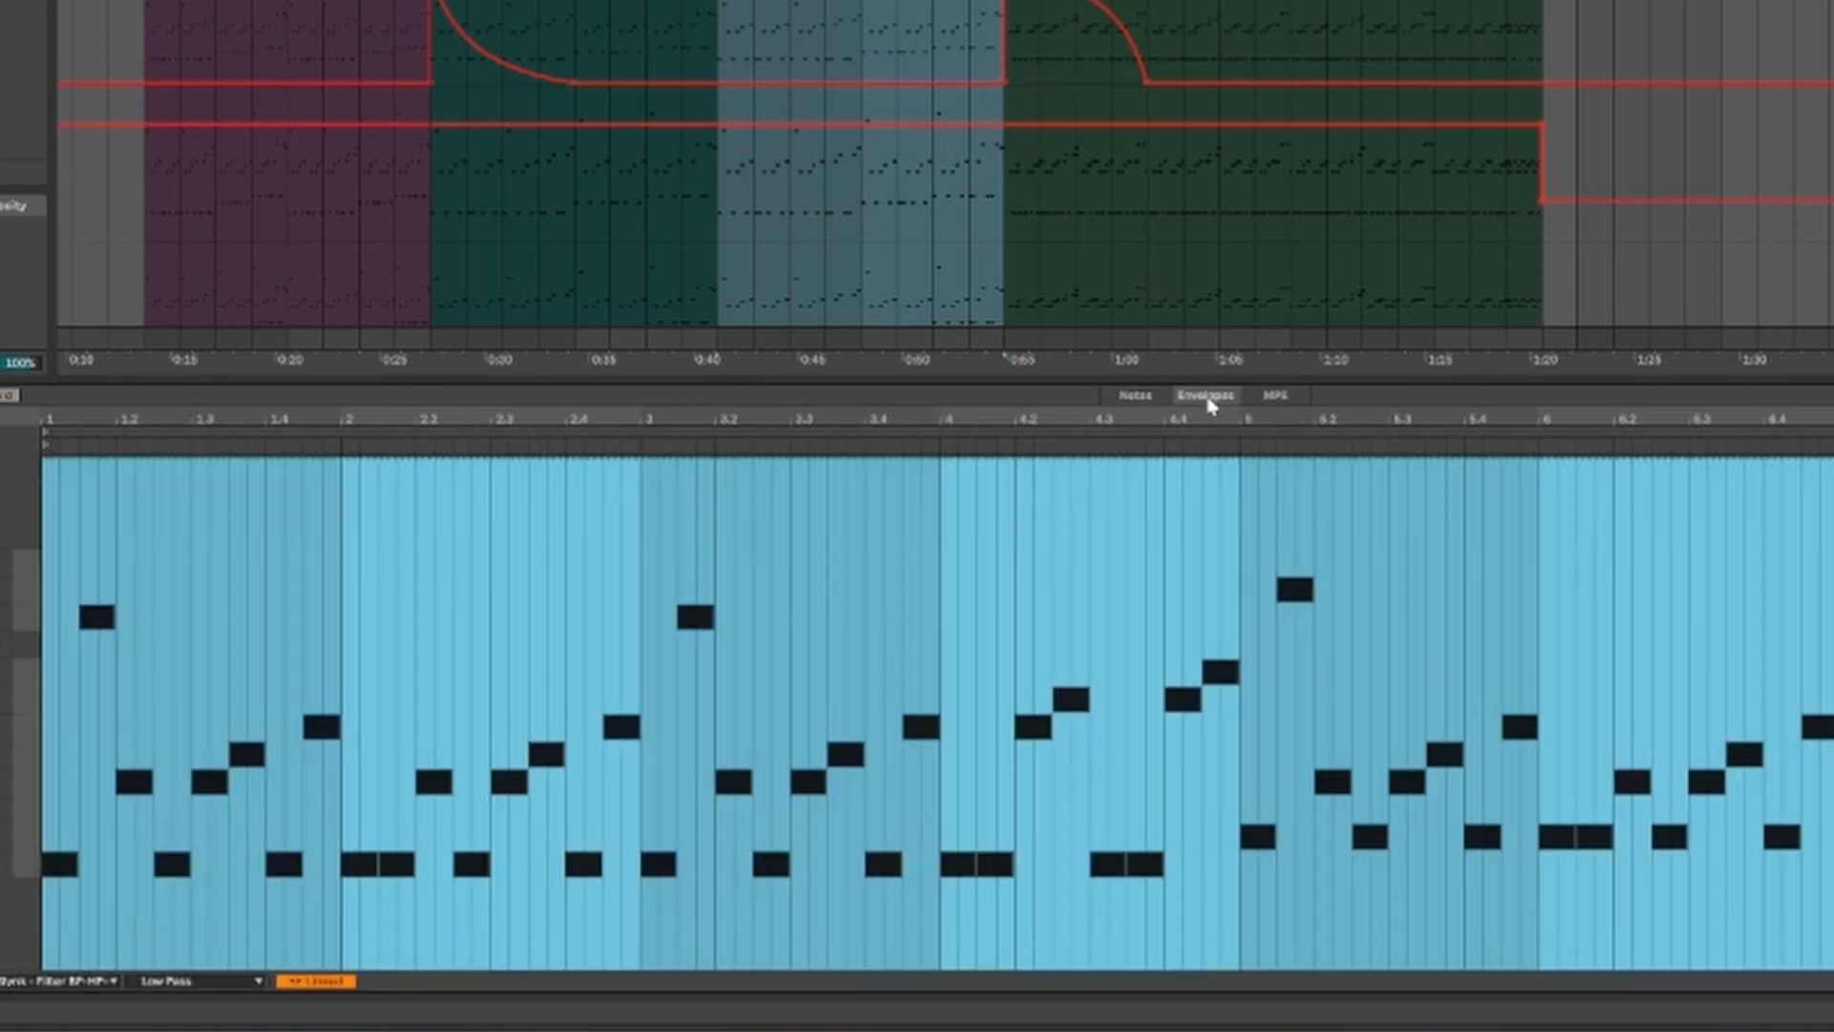
{"action": "left_click", "coordinate": [1276, 395]}
{"action": "left_click", "coordinate": [1201, 400]}
{"action": "left_click", "coordinate": [1140, 397]}
{"action": "left_click", "coordinate": [1190, 397]}
Step: Show the clip's MIDI Ctrl Pitch Bend envelope and shape a steep downward ramp across the first eighth note of bar 4
{"action": "left_click", "coordinate": [100, 984]}
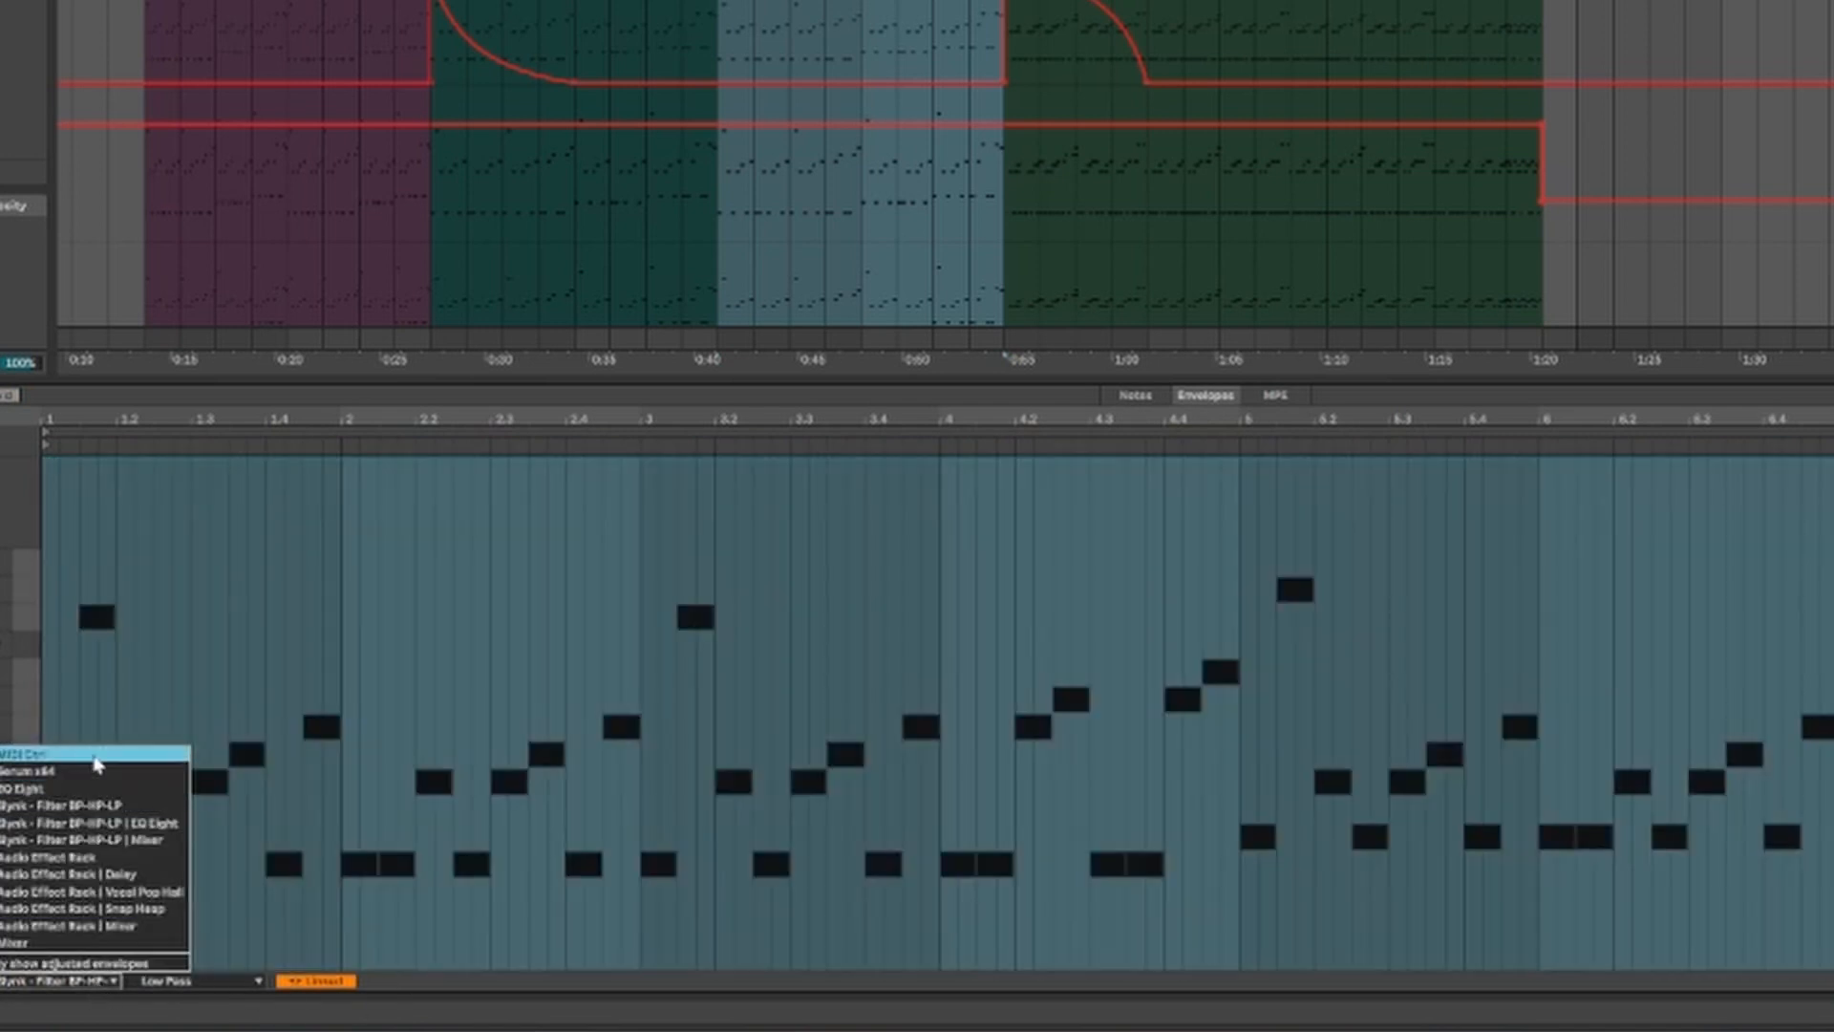
{"action": "left_click", "coordinate": [134, 887]}
{"action": "left_click", "coordinate": [194, 984]}
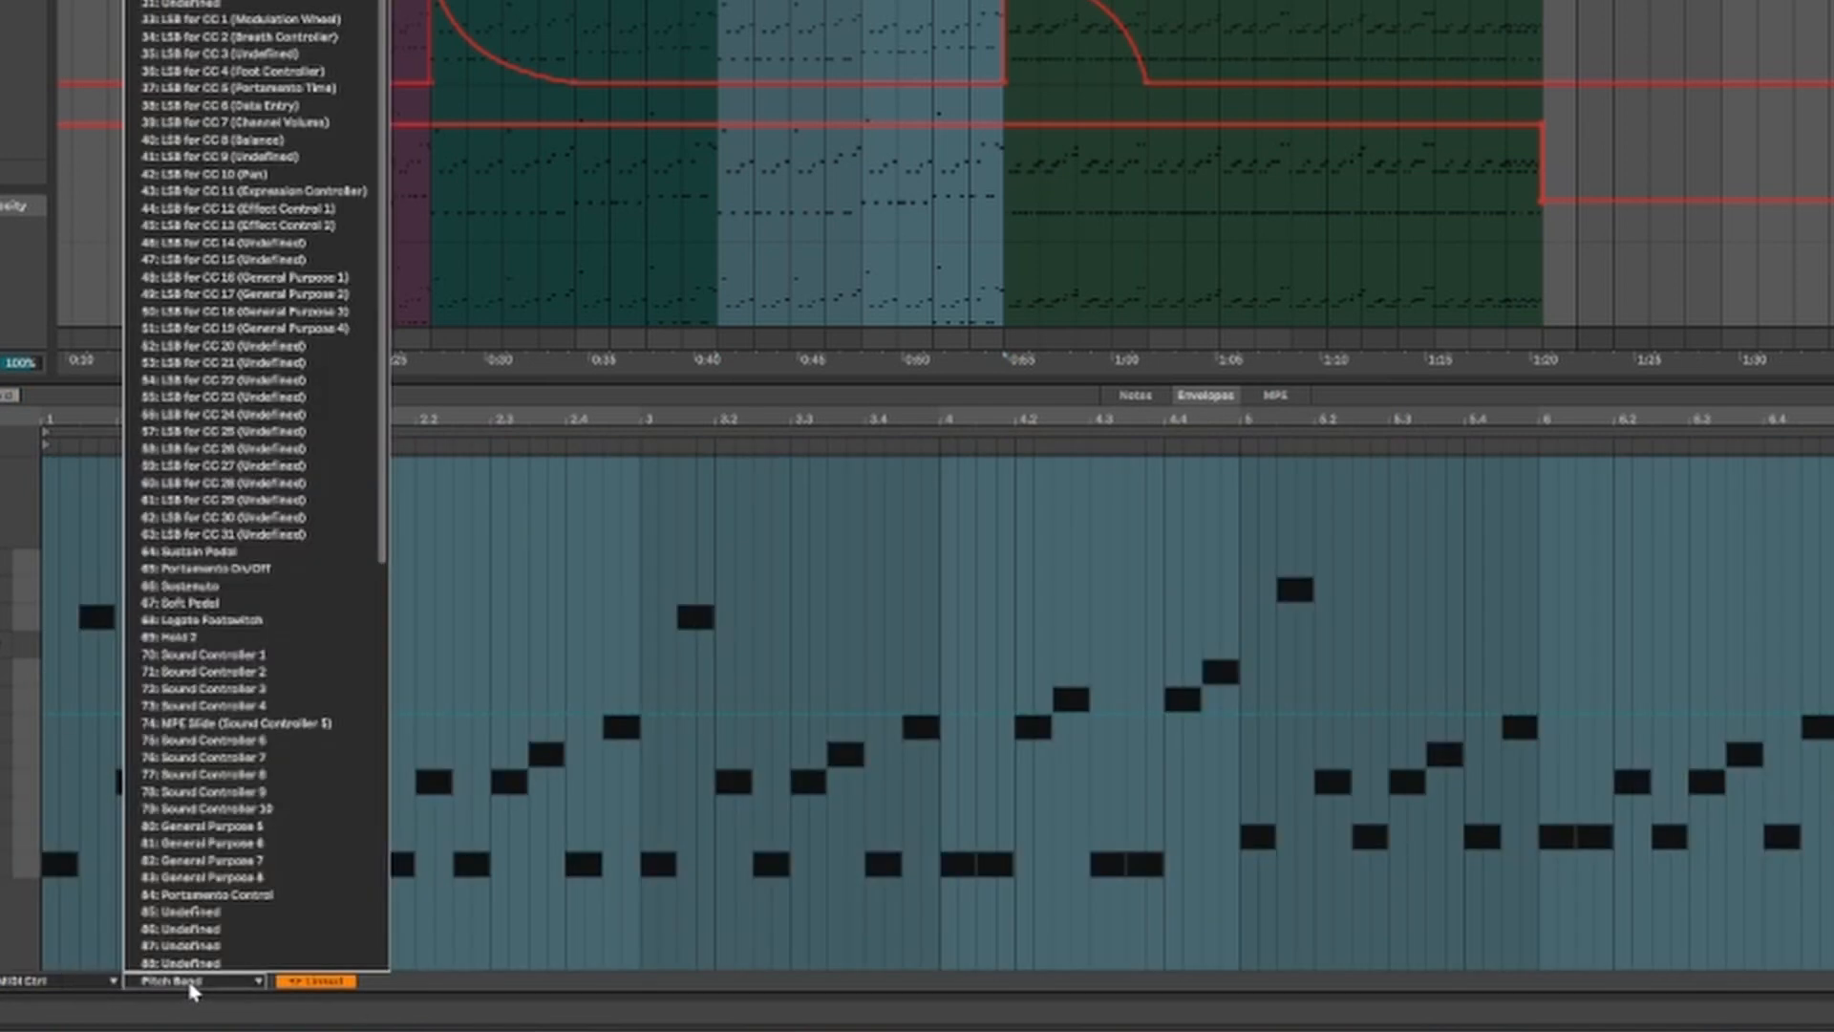
{"action": "left_click", "coordinate": [191, 985]}
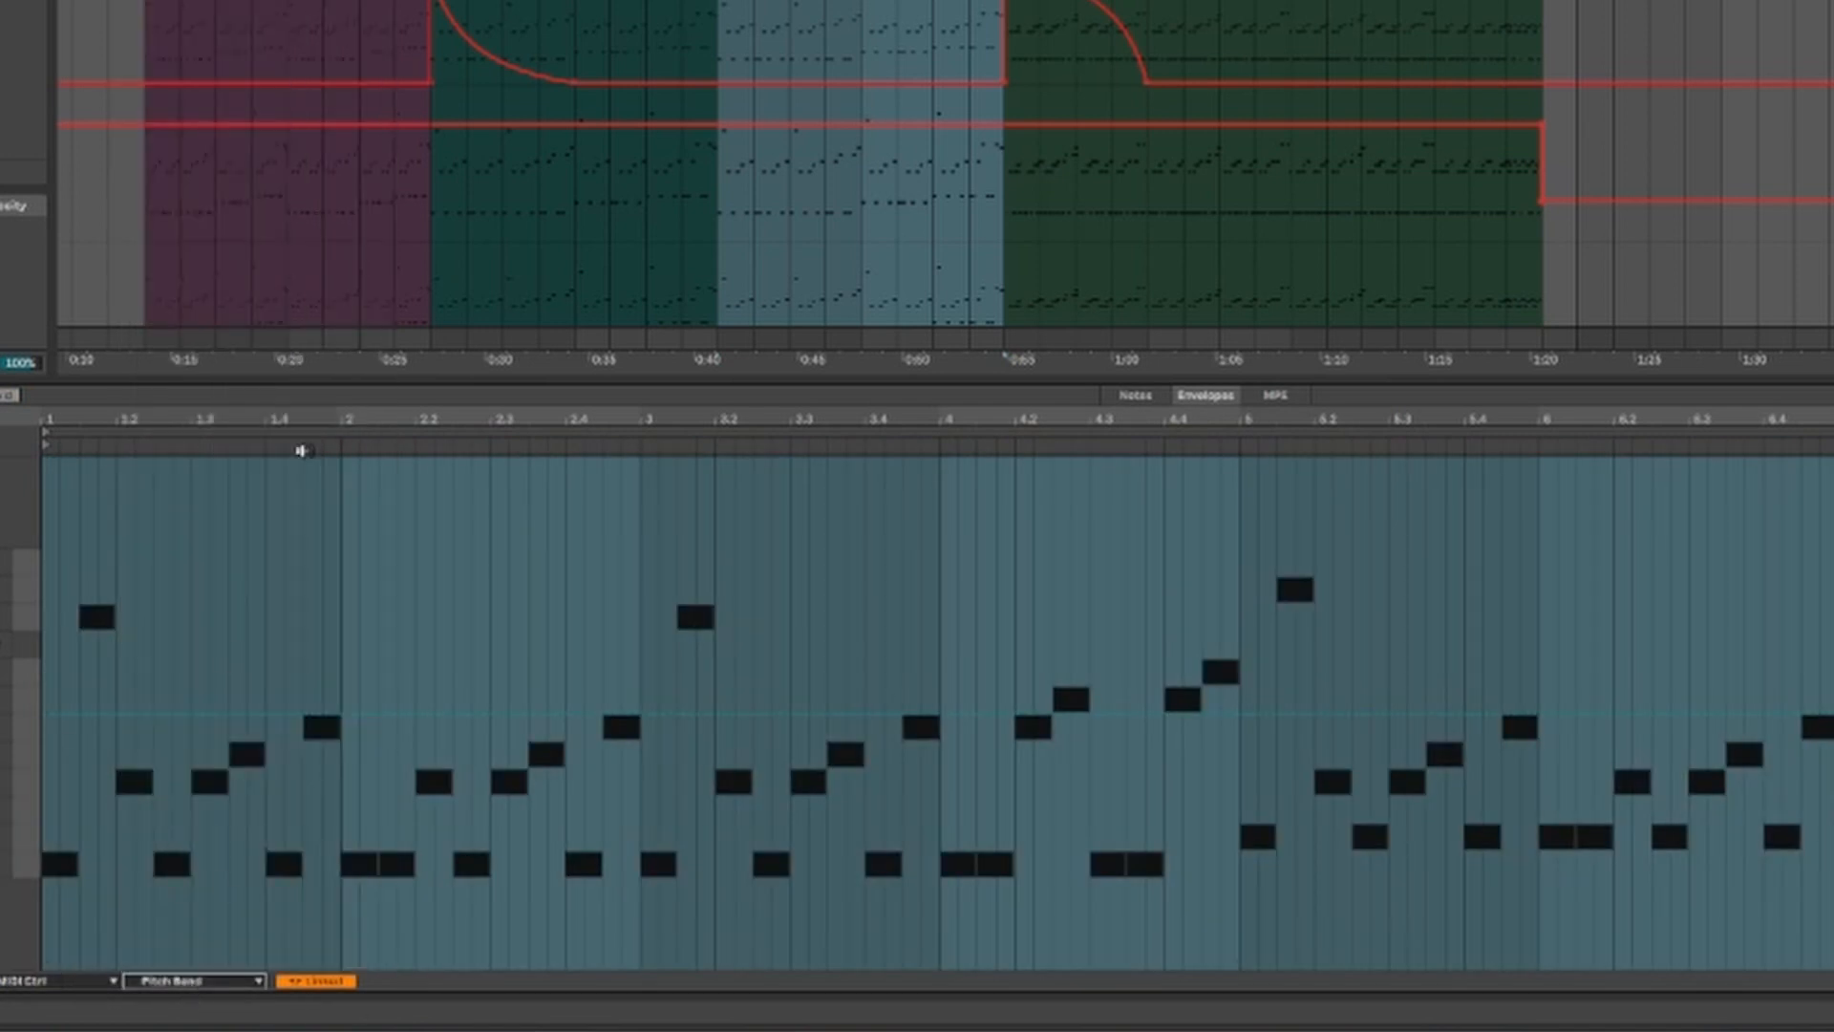
{"action": "left_click", "coordinate": [942, 715]}
{"action": "left_click", "coordinate": [976, 715]}
{"action": "left_click_drag", "start_coordinate": [961, 717], "coordinate": [978, 885]}
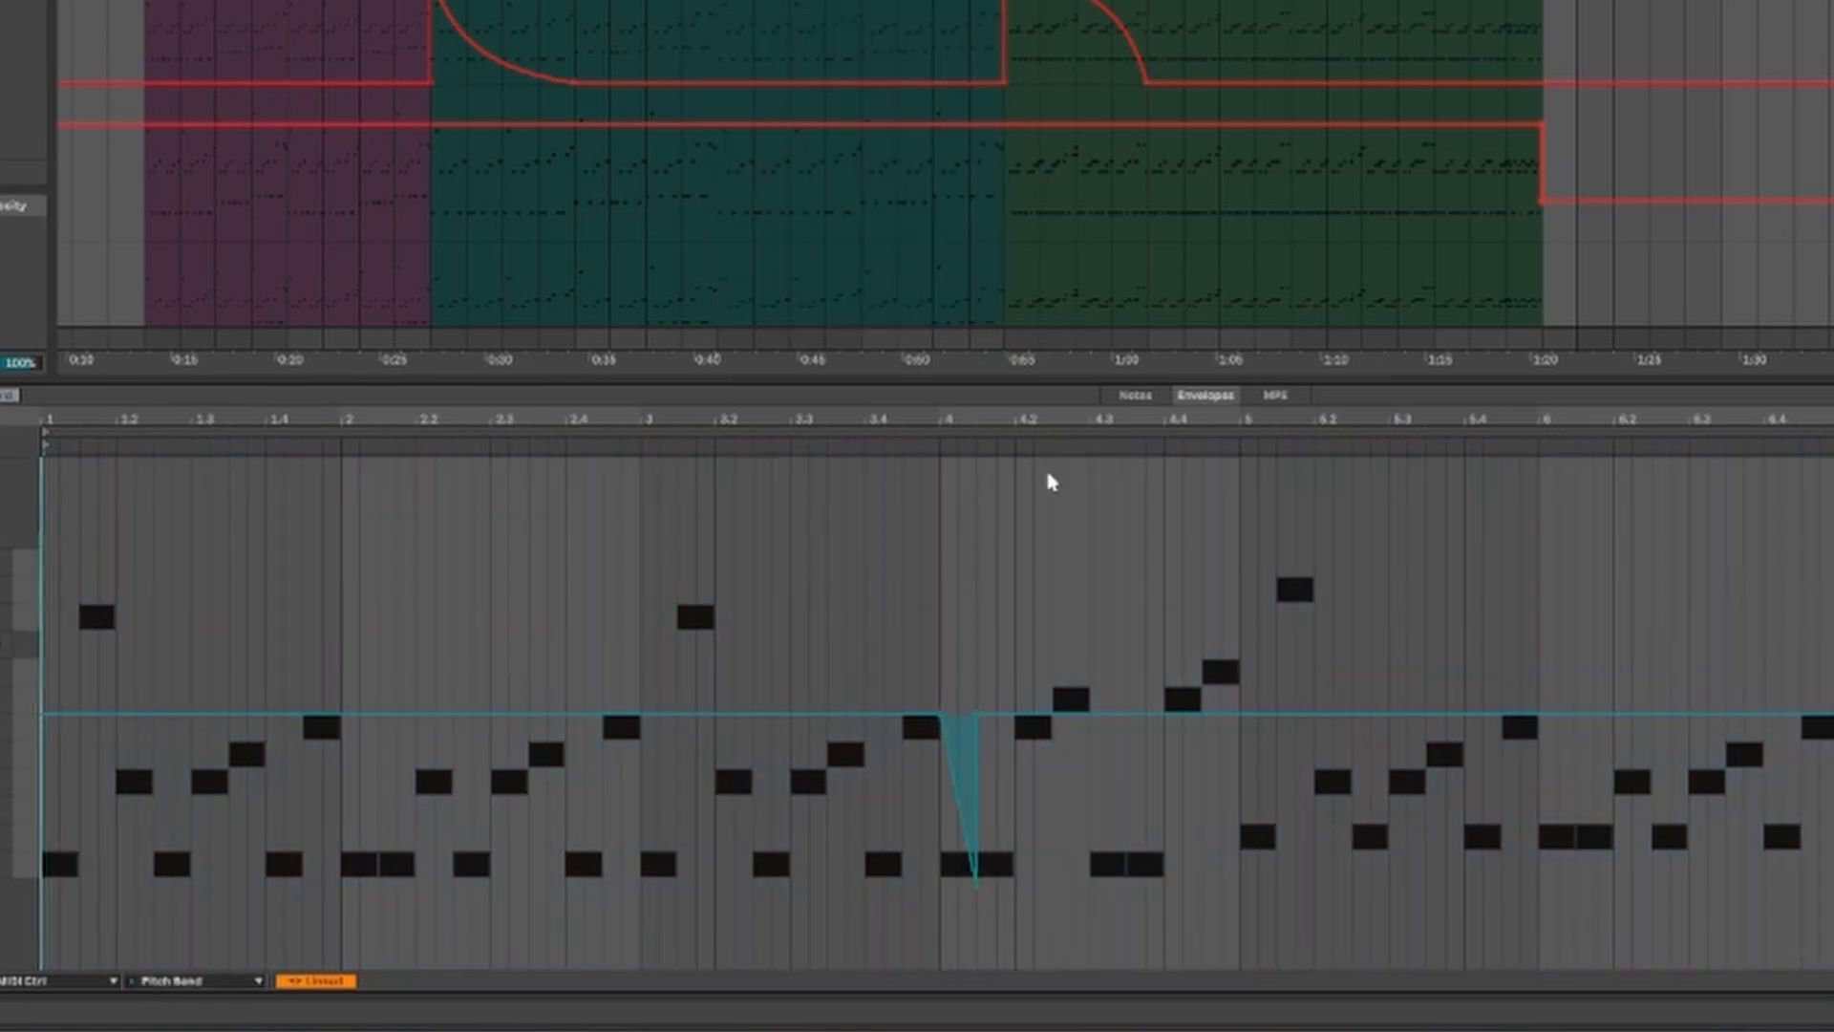
Step: Cycle again through the clip's Notes, Envelopes and MPE editor modes, finishing in the note editor
{"action": "left_click", "coordinate": [1141, 395]}
{"action": "left_click", "coordinate": [1206, 394]}
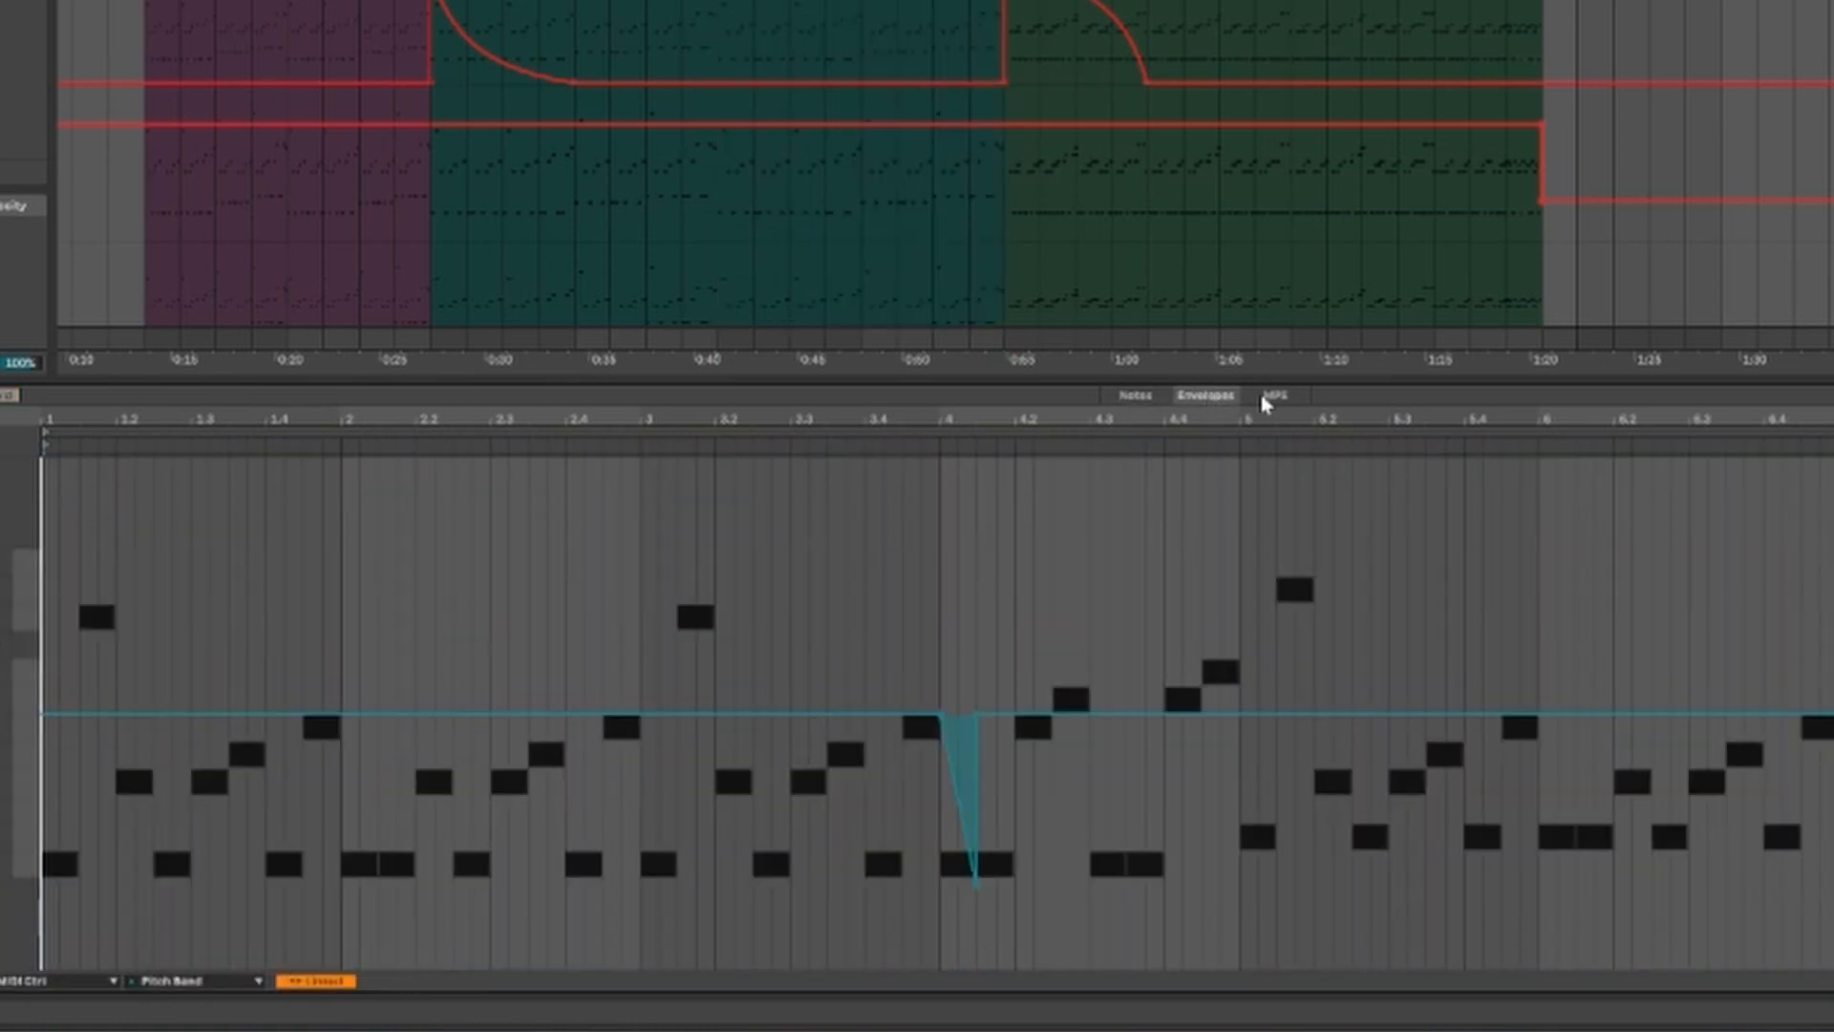
{"action": "left_click", "coordinate": [1262, 397]}
{"action": "left_click", "coordinate": [1140, 398]}
{"action": "key", "text": "ctrl+Tab"}
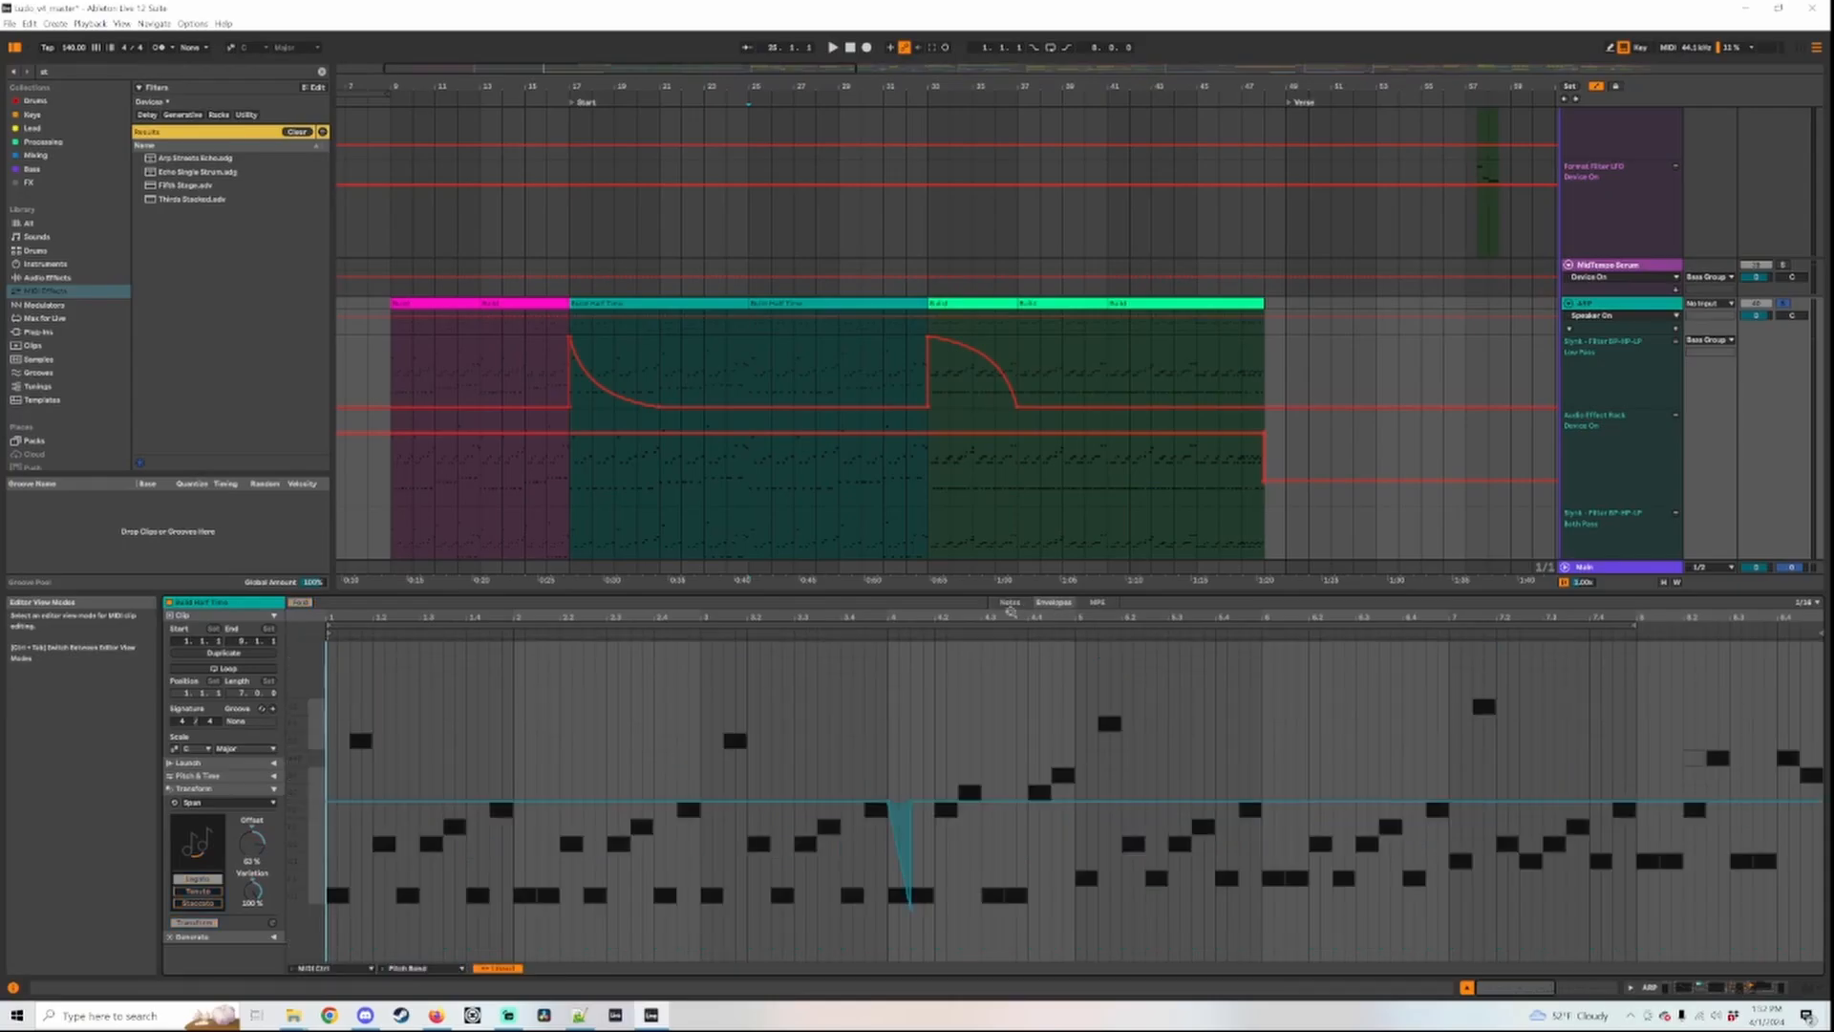
{"action": "left_click", "coordinate": [1008, 603]}
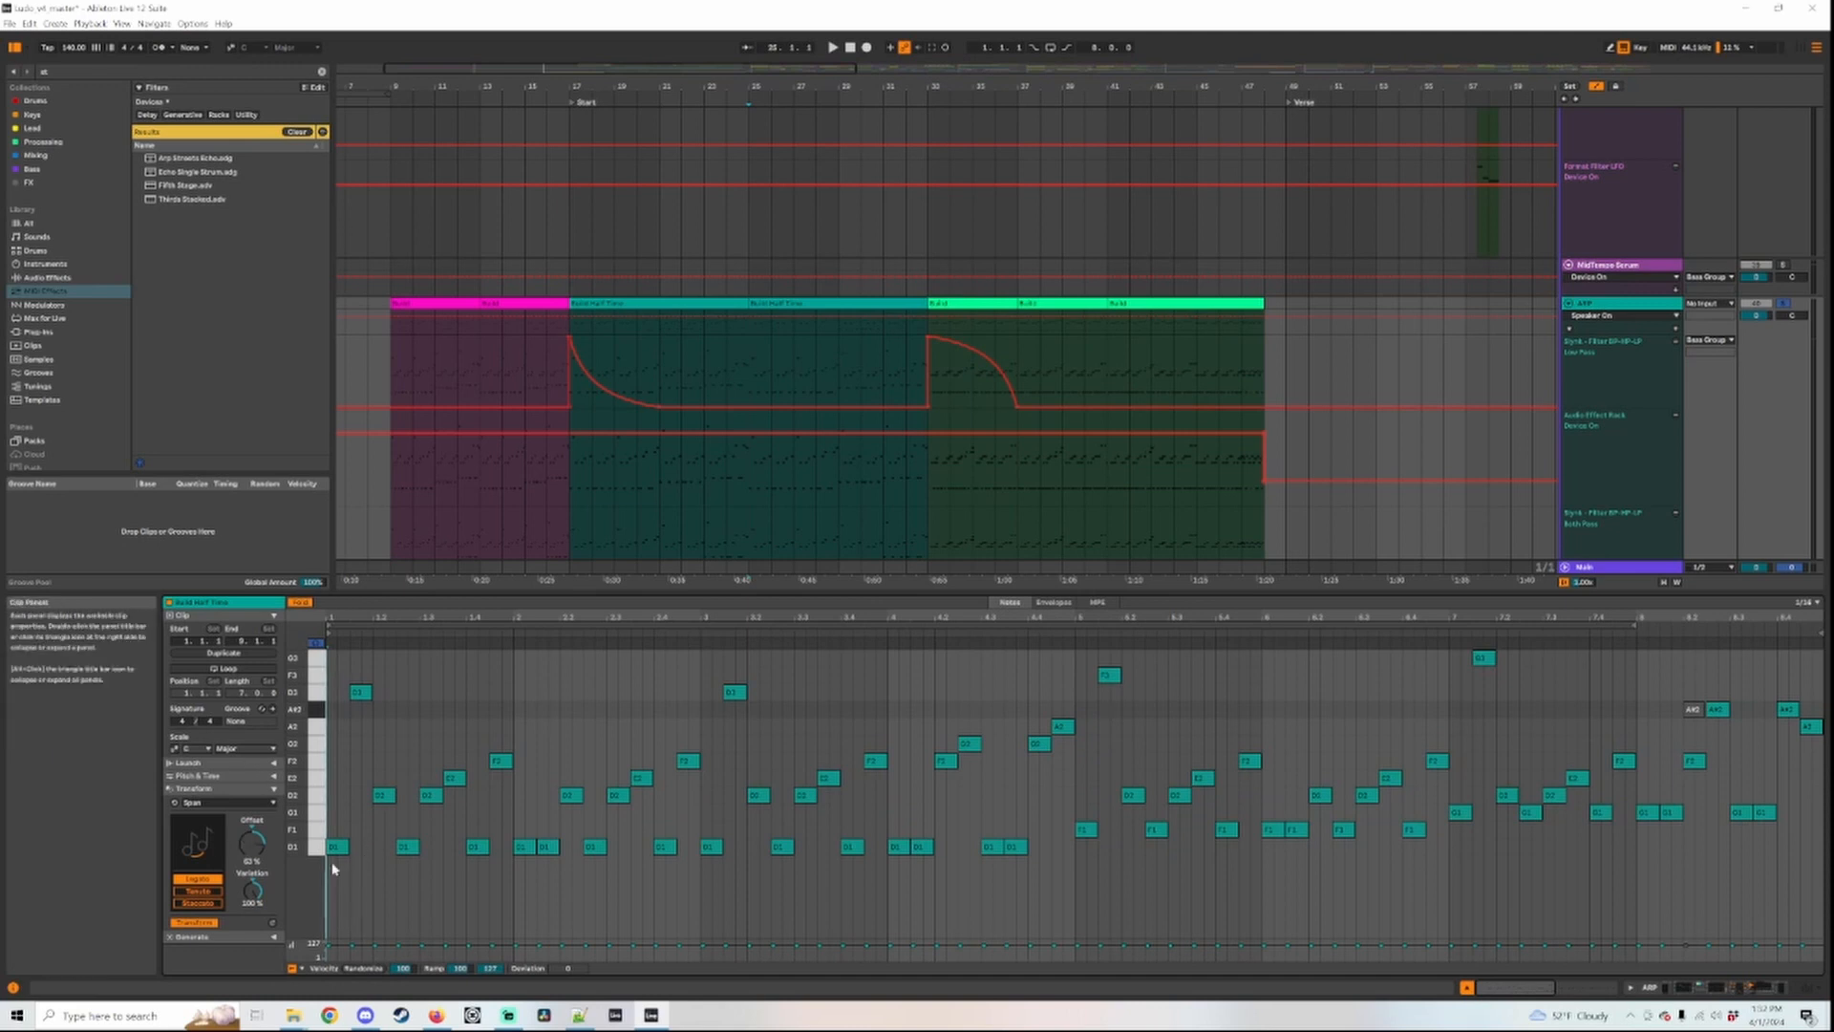
Step: Look through the clip's Launch and Pitch & Time sections, leaving Pitch & Time expanded
{"action": "left_click", "coordinate": [275, 777]}
{"action": "left_click", "coordinate": [275, 763]}
{"action": "left_click", "coordinate": [274, 763]}
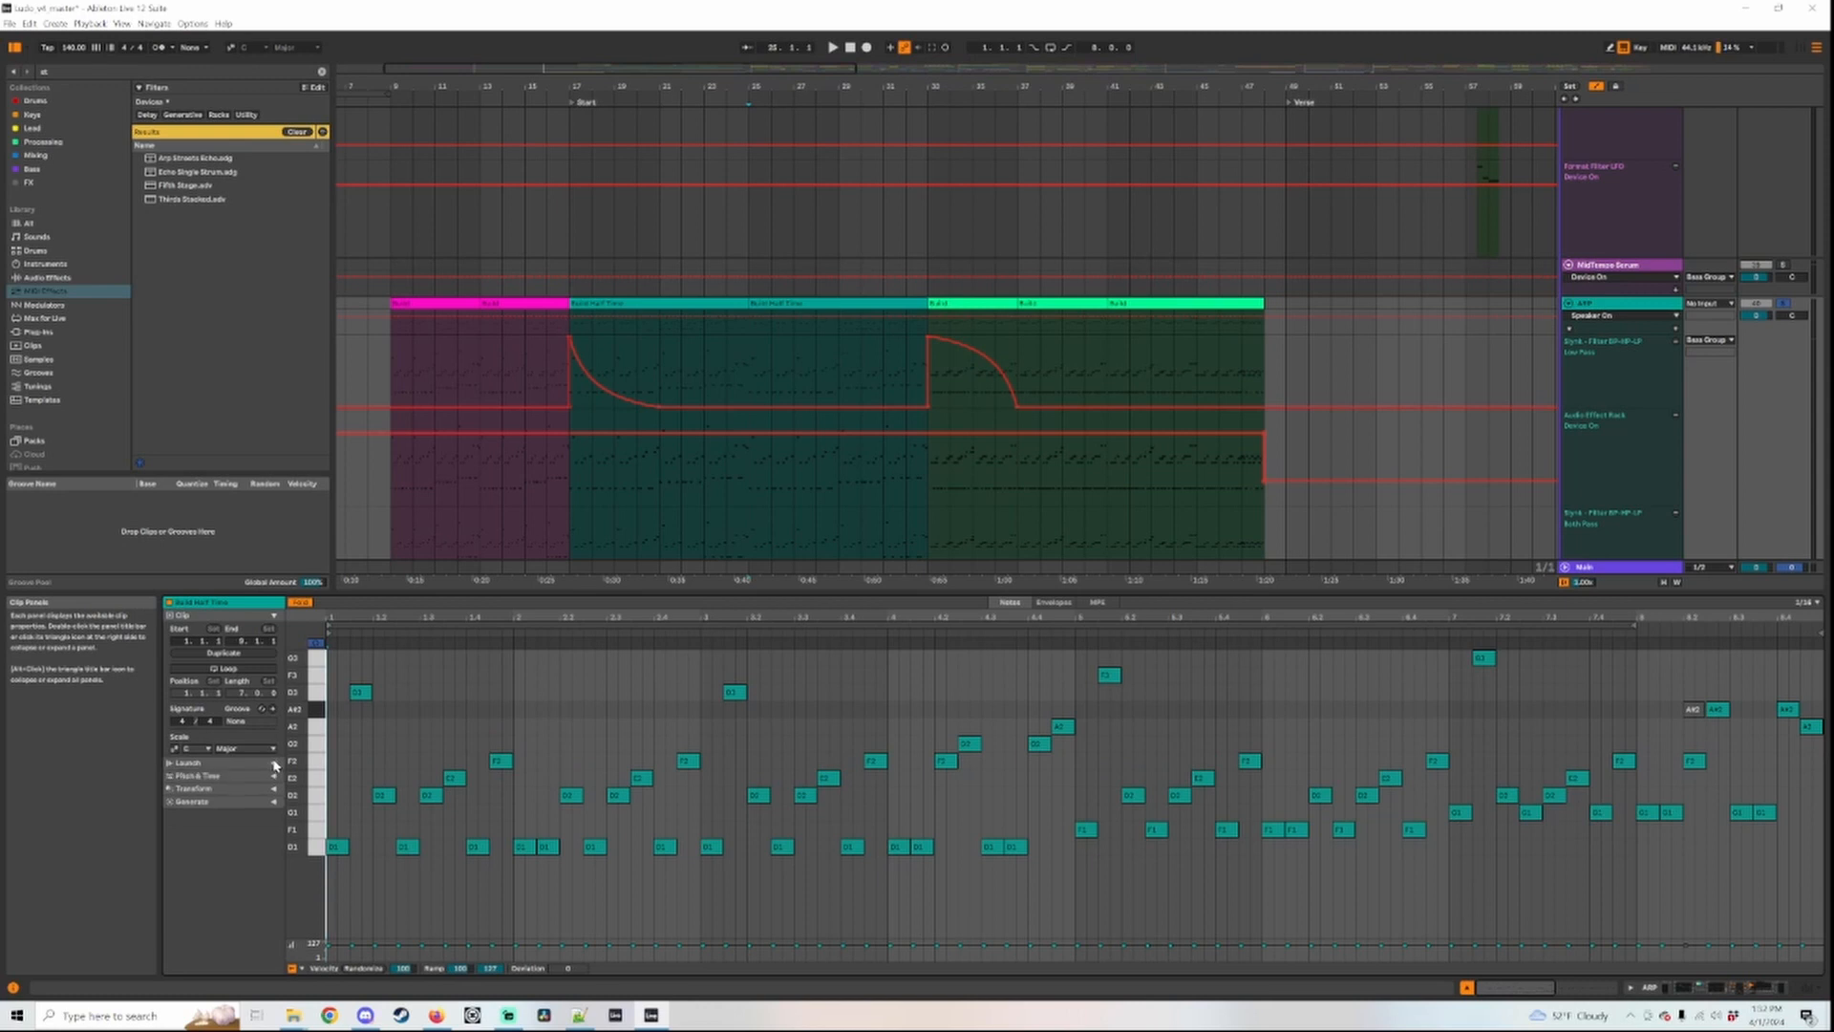
{"action": "left_click", "coordinate": [274, 776]}
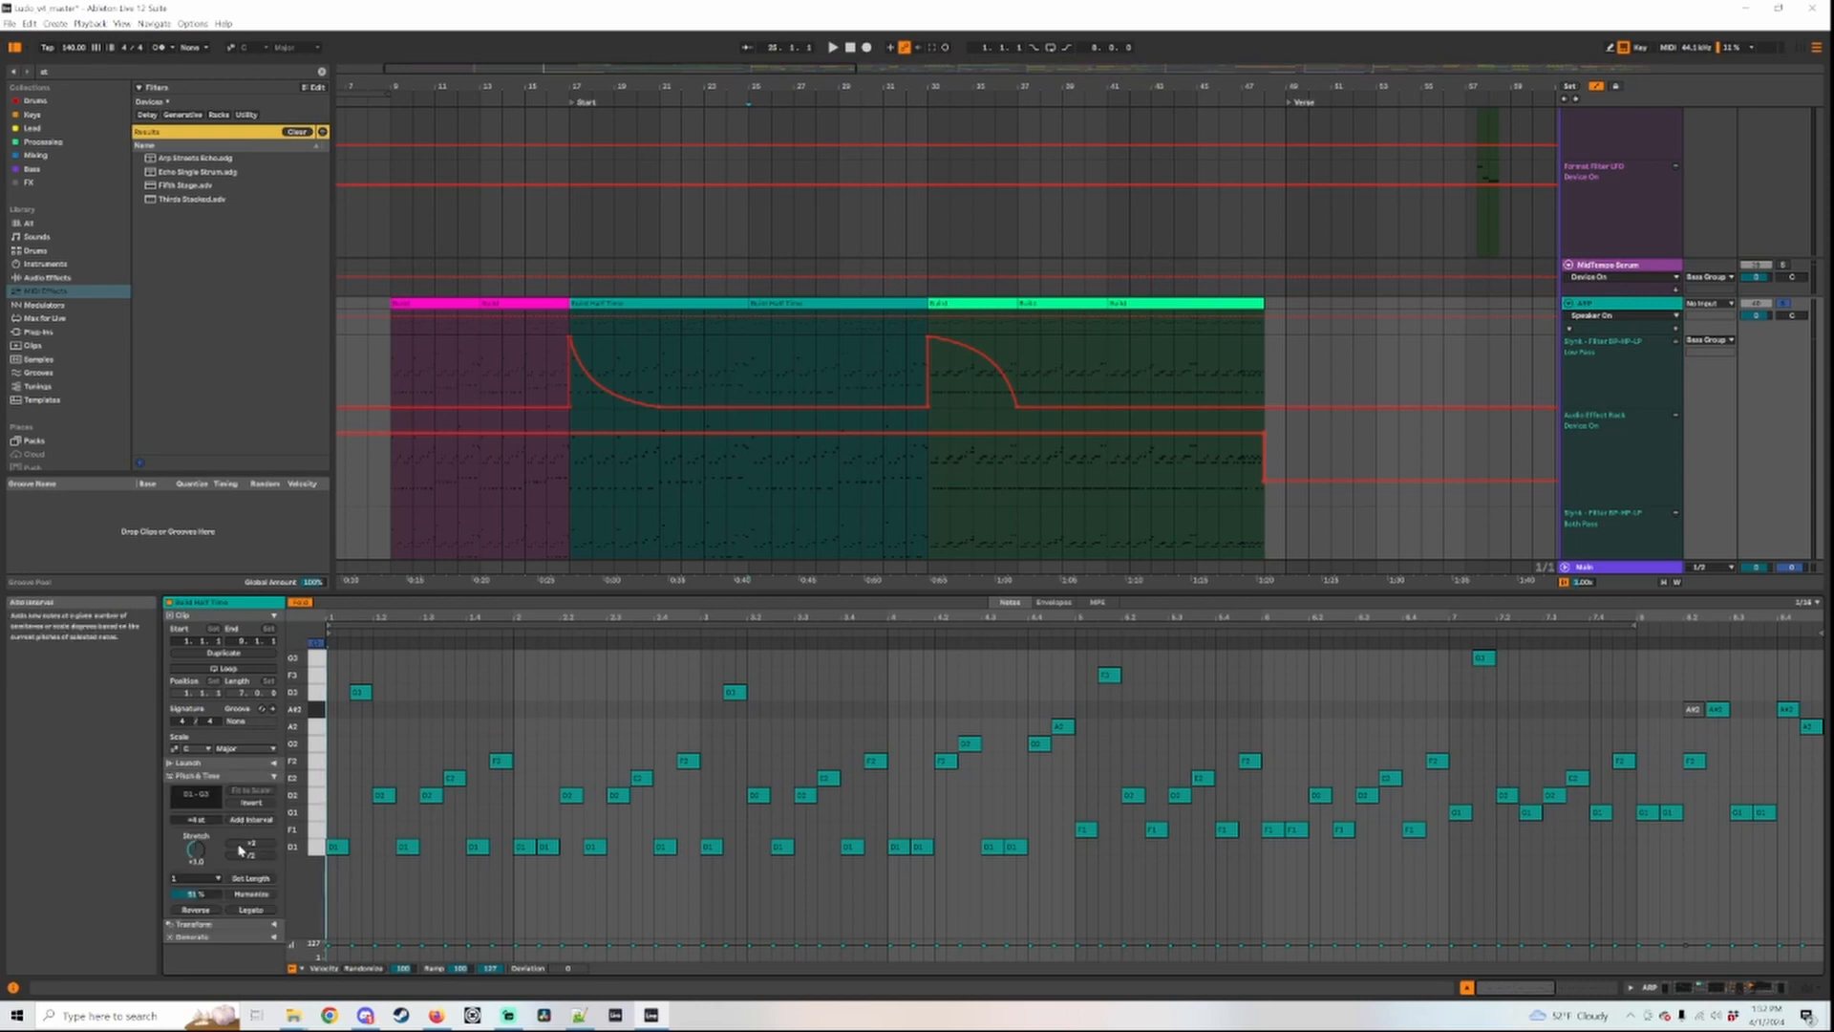